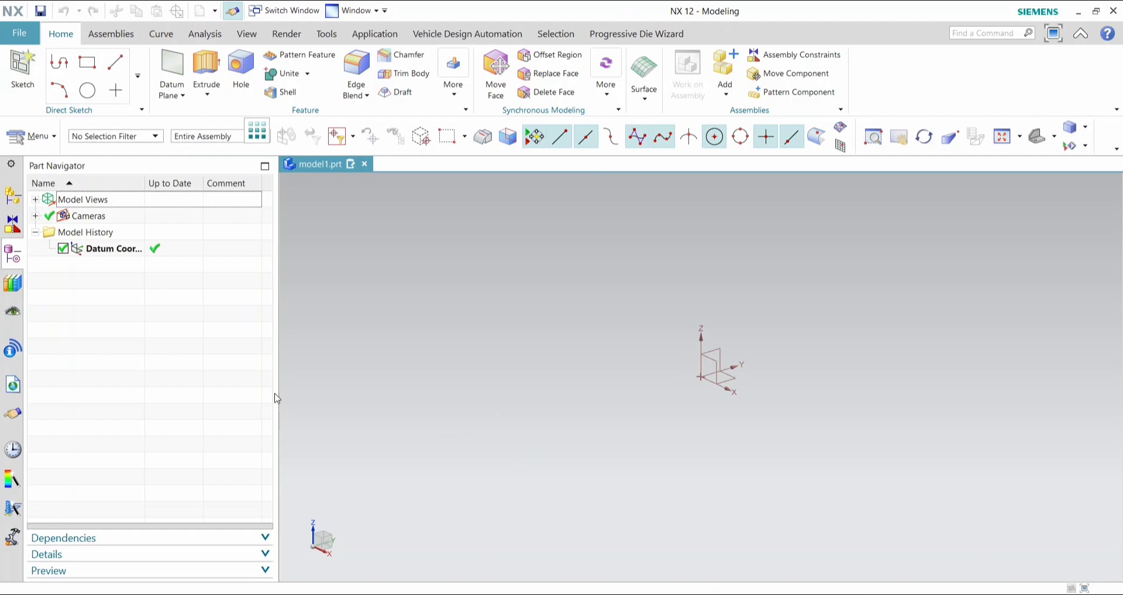
Sketch a rectangle about 154 by 139 mm on the XY plane, centred on the origin.
left_click(22, 73)
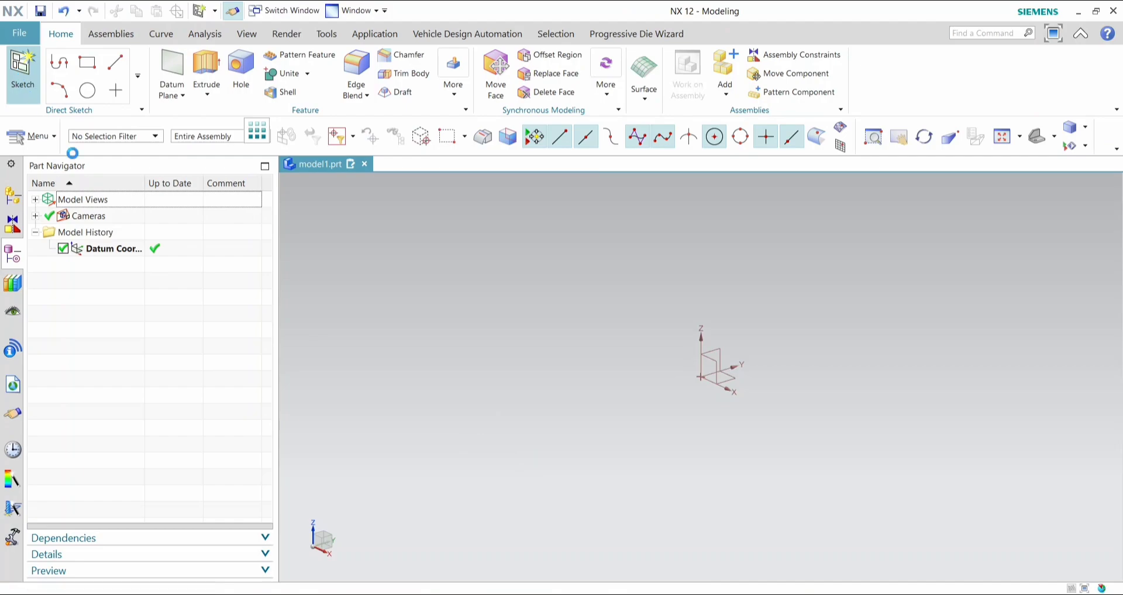
left_click(159, 323)
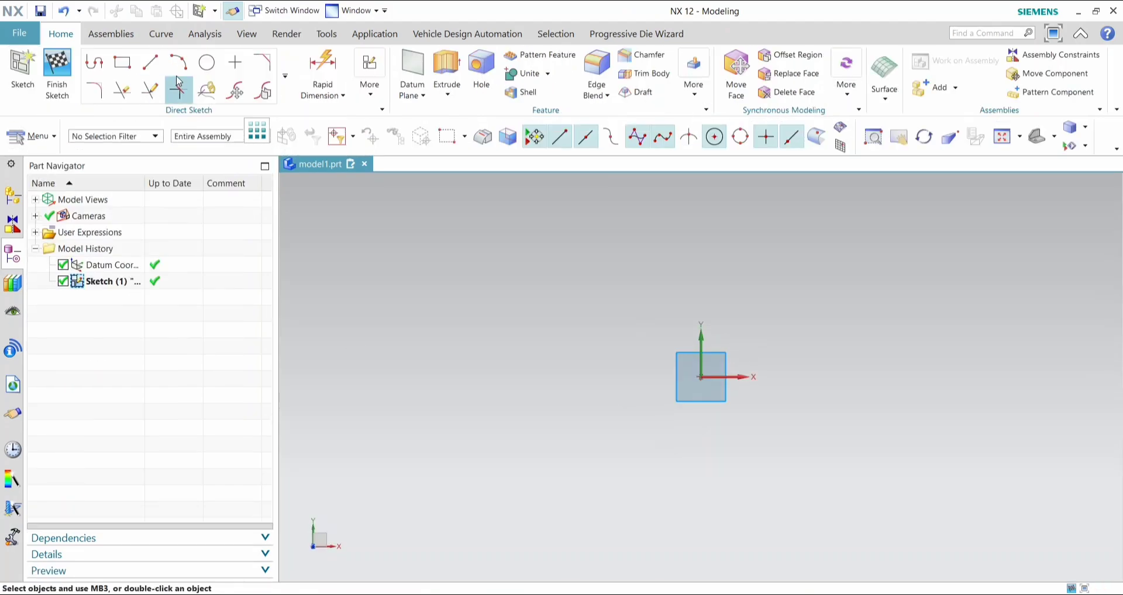
left_click(122, 63)
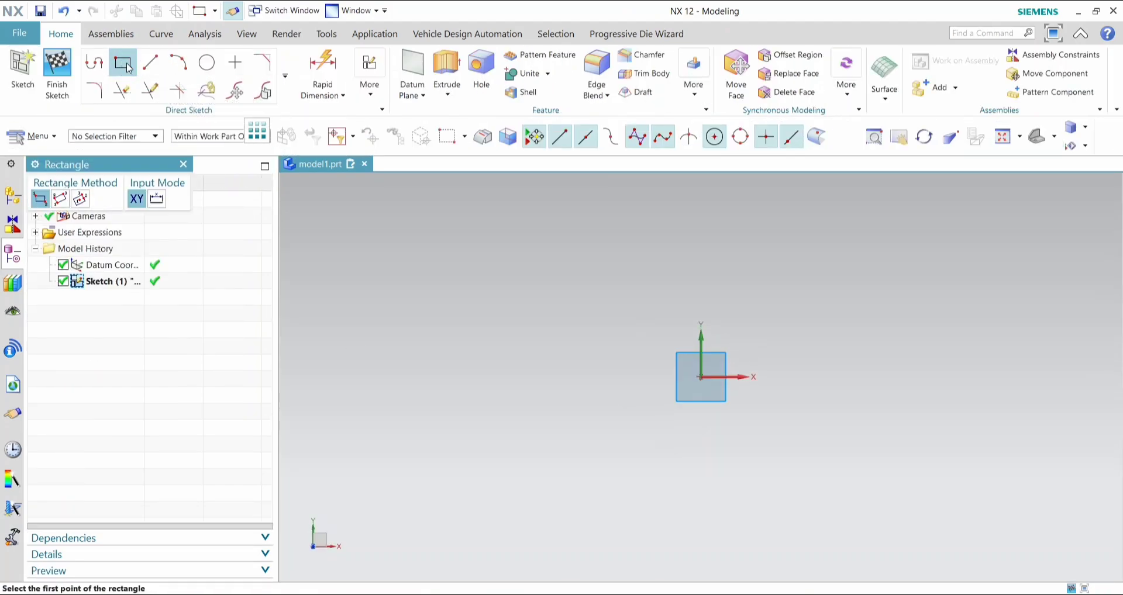
left_click(82, 200)
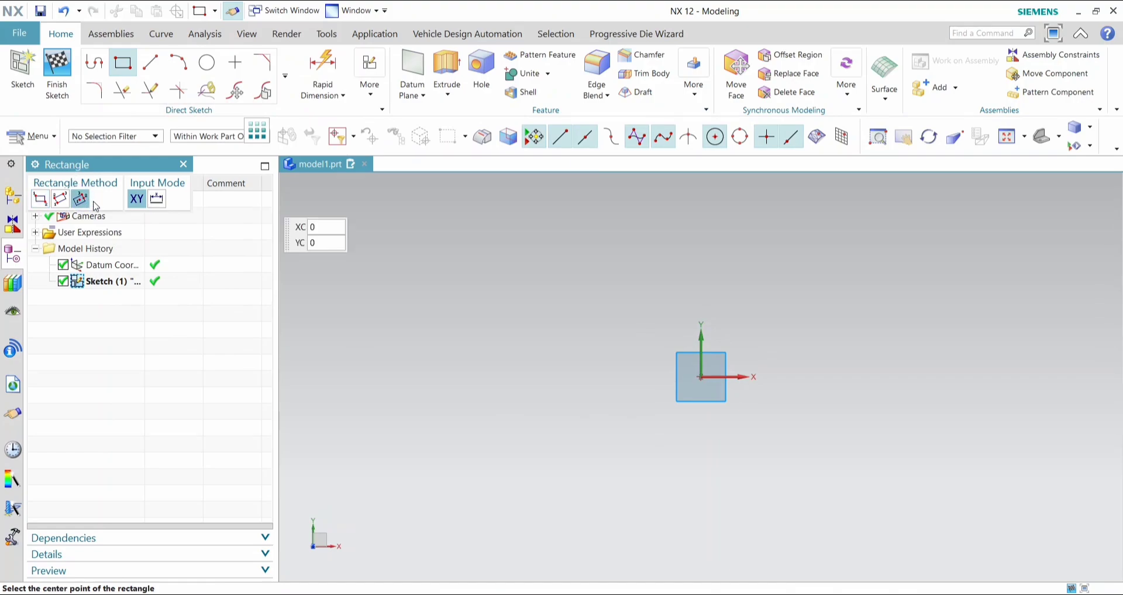
left_click(700, 378)
left_click(843, 377)
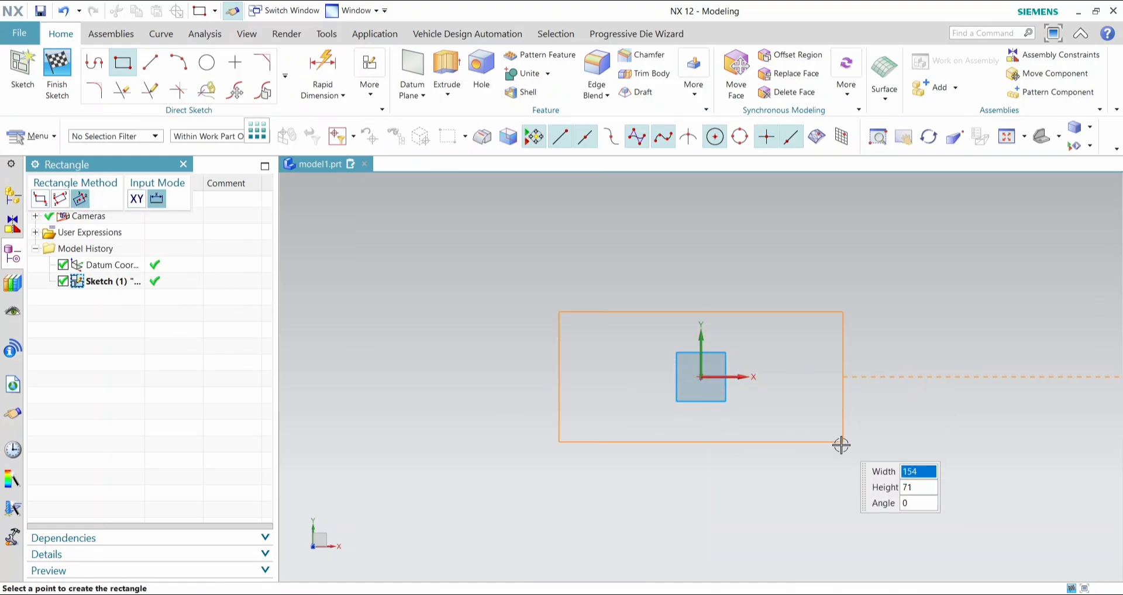
left_click(850, 520)
key("Escape")
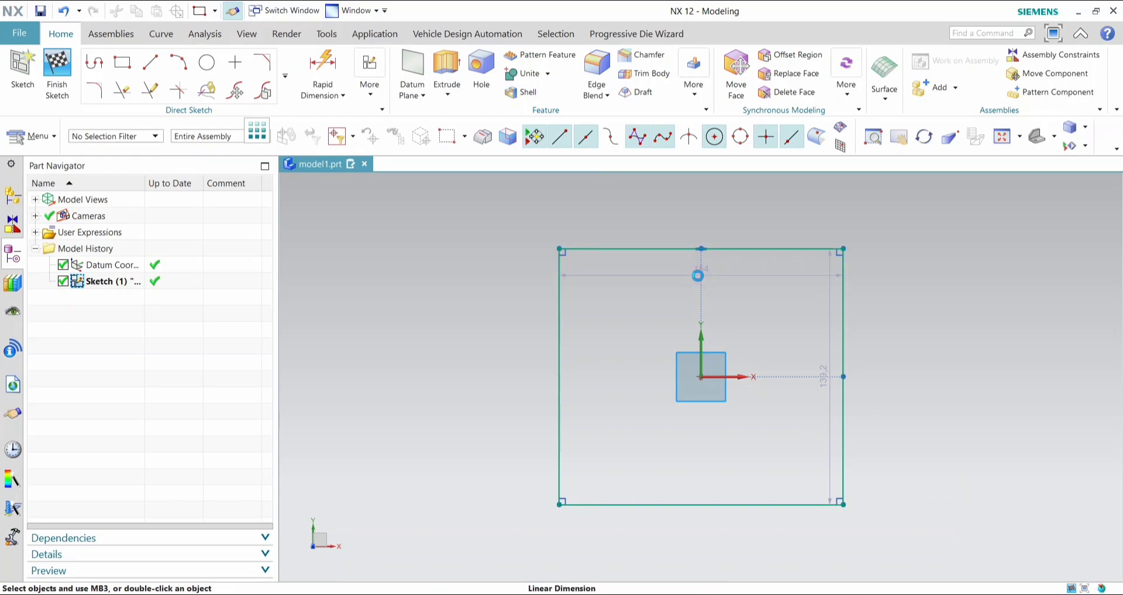
Set the rectangle's width and height to 150 mm and finish the sketch.
double_click(698, 275)
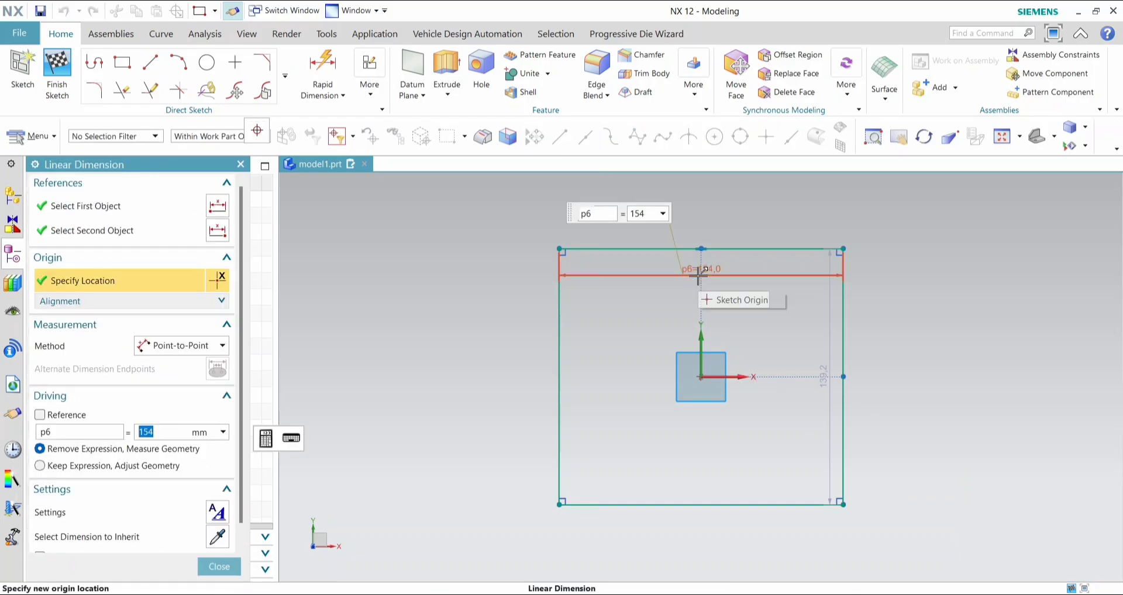
type("150")
key("Return")
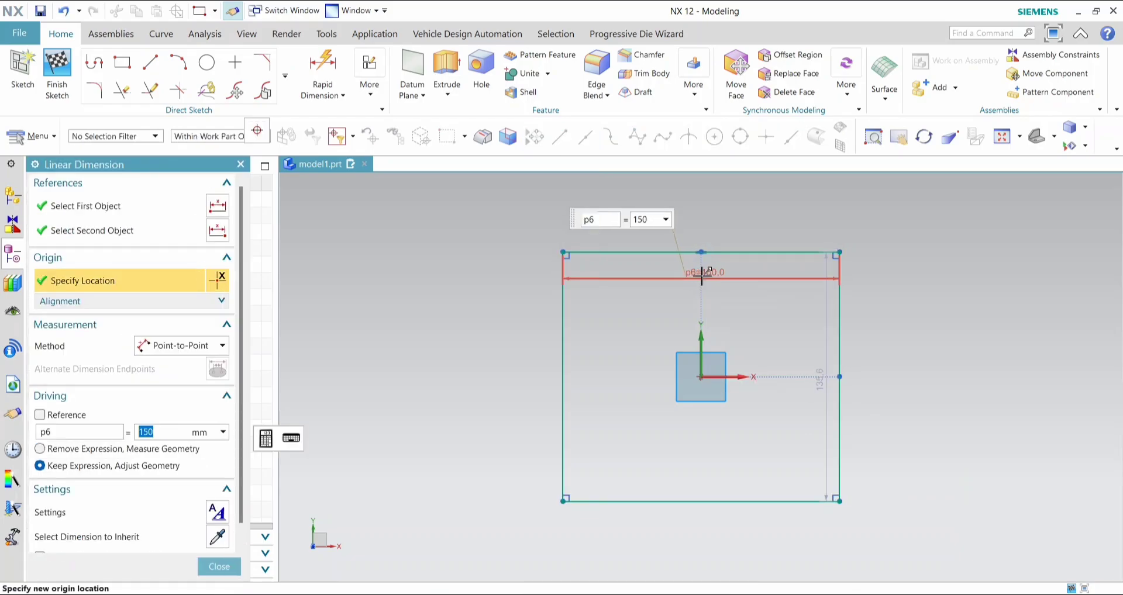
key("Escape")
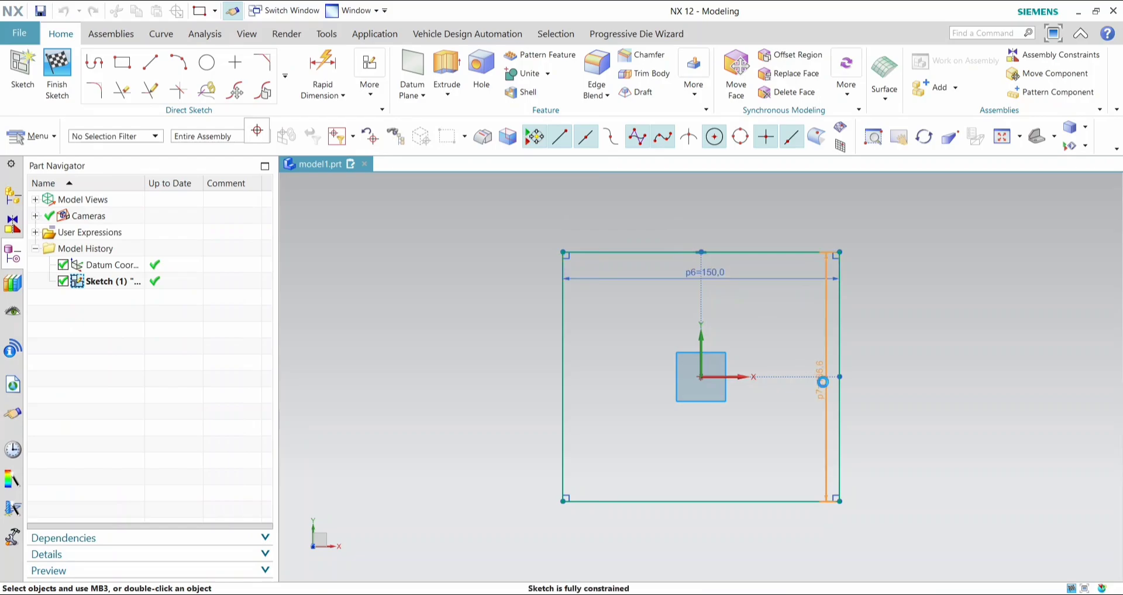
double_click(822, 382)
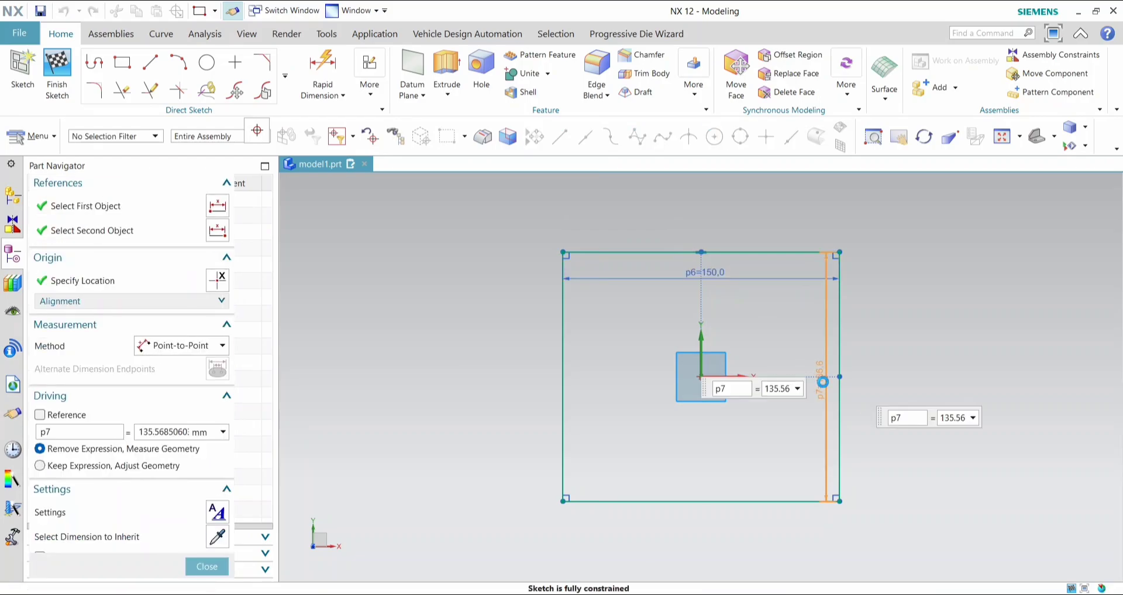
left_click(219, 567)
left_click(56, 73)
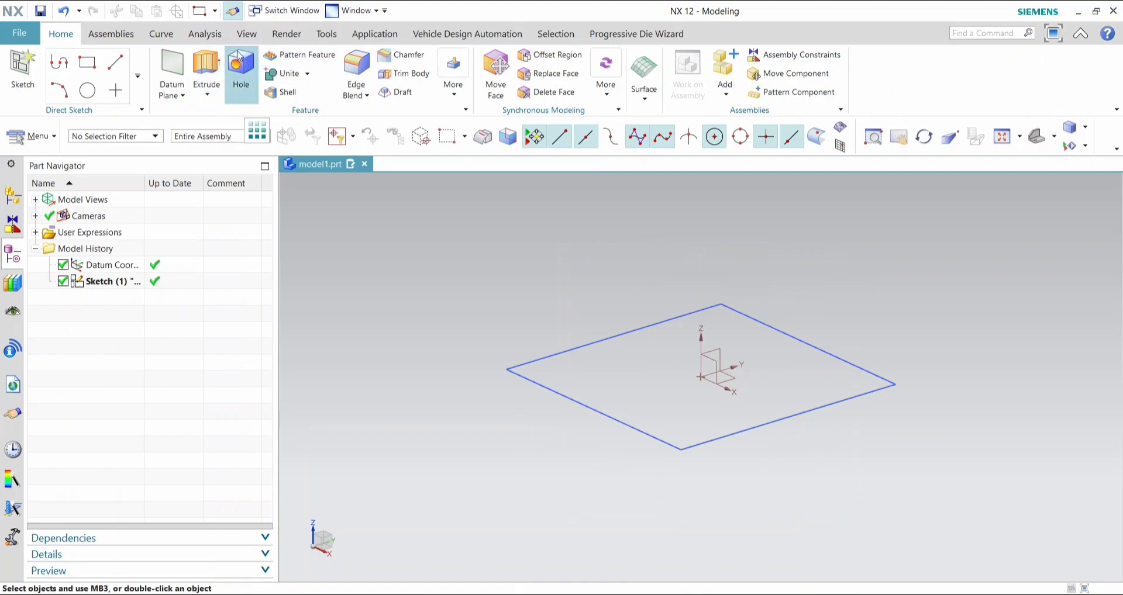
Extrude the square profile 20 mm downward from the sketch plane, and hide its sketch.
left_click(202, 79)
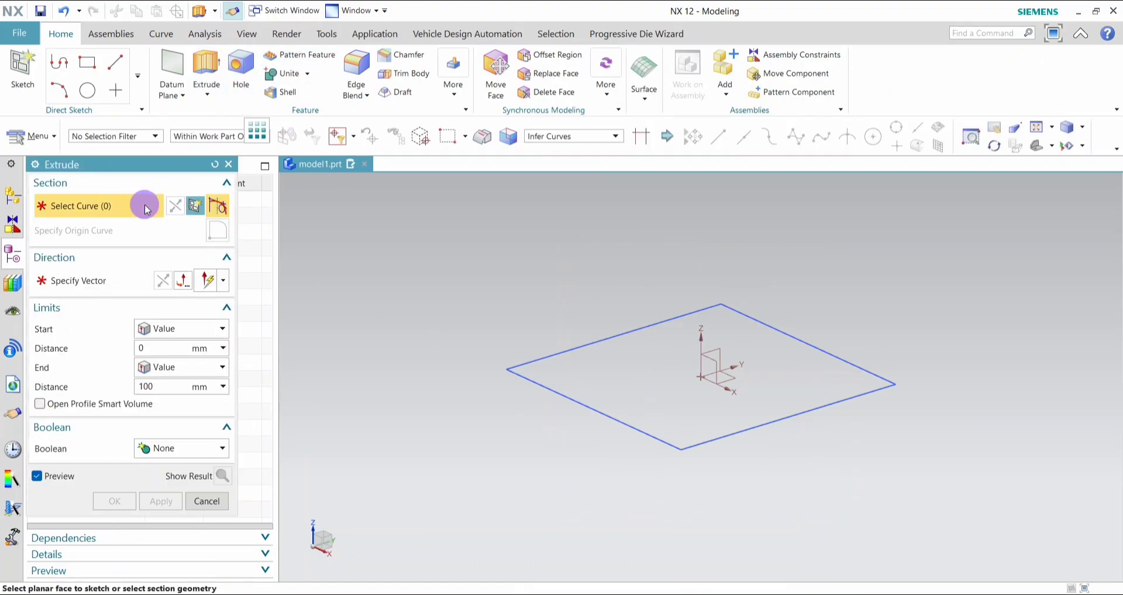
left_click(684, 446)
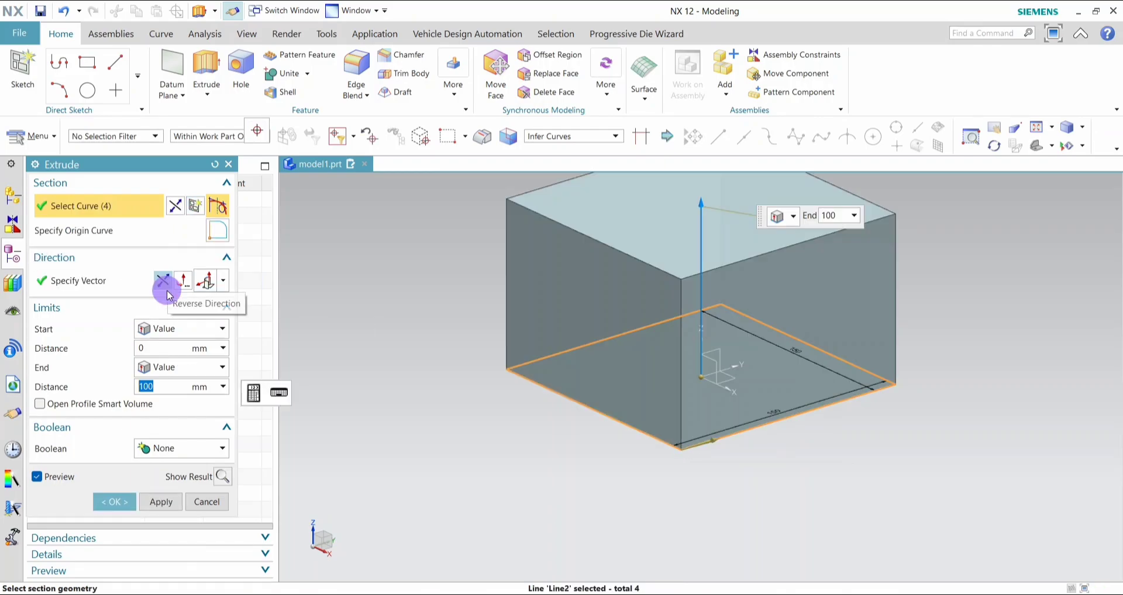
left_click(183, 281)
left_click(158, 386)
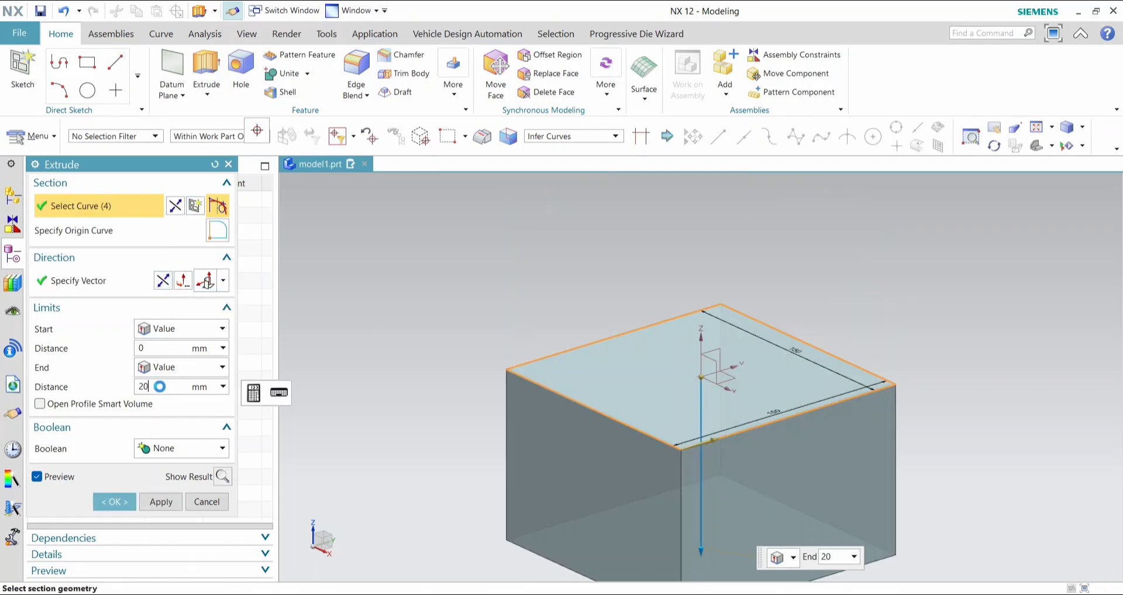
type("20")
left_click(114, 502)
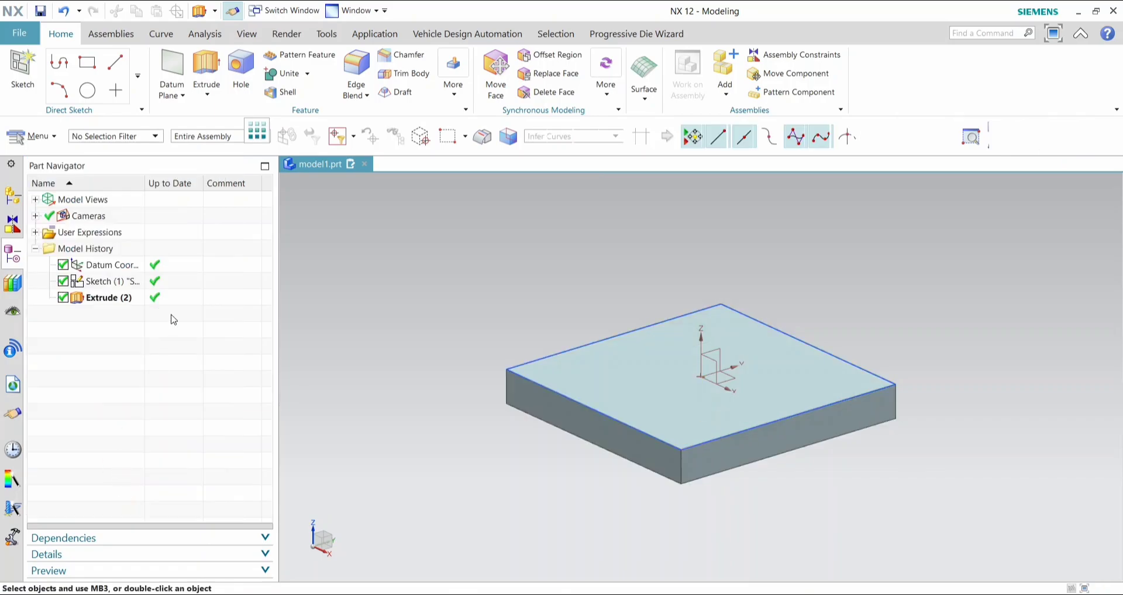
right_click(143, 281)
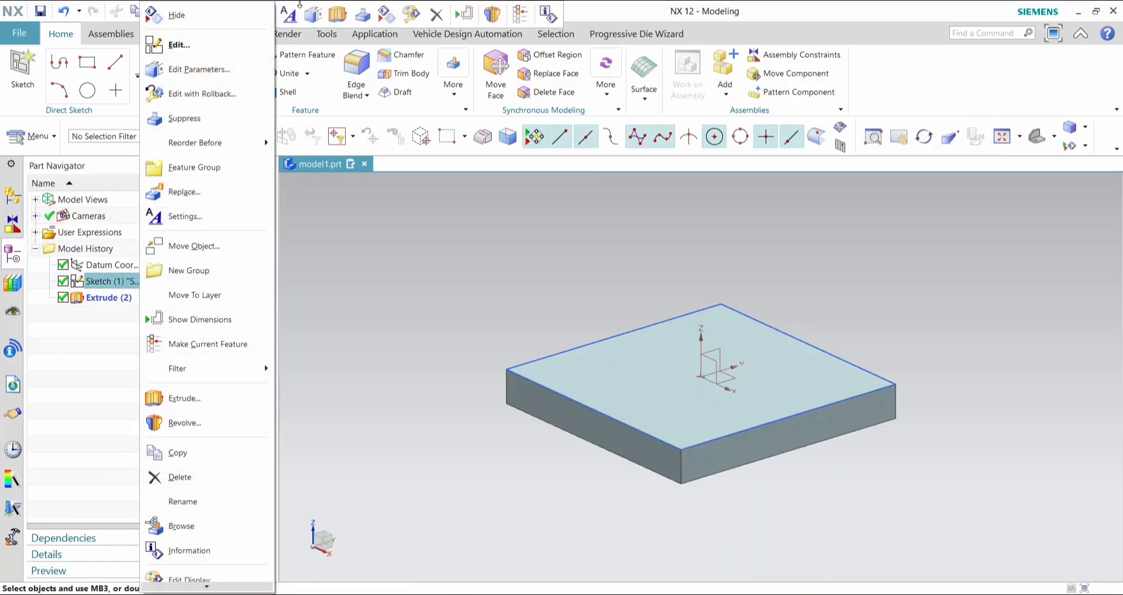
left_click(229, 17)
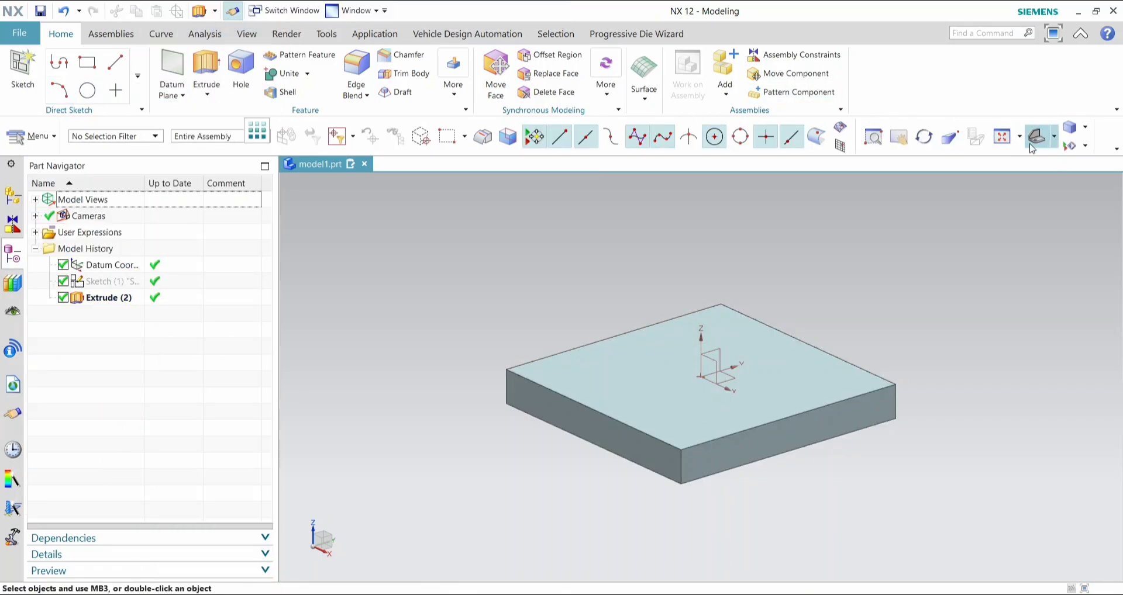
Sketch a circle about 81 mm in diameter on the plate's upper face, centred on the origin.
left_click(1053, 137)
left_click(1054, 166)
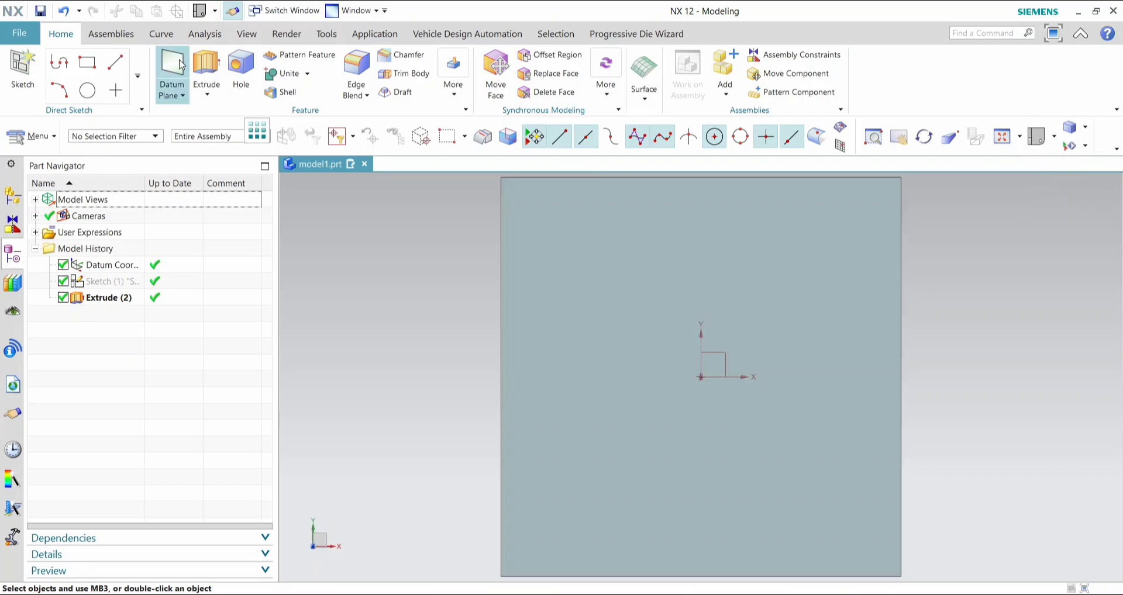
left_click(88, 90)
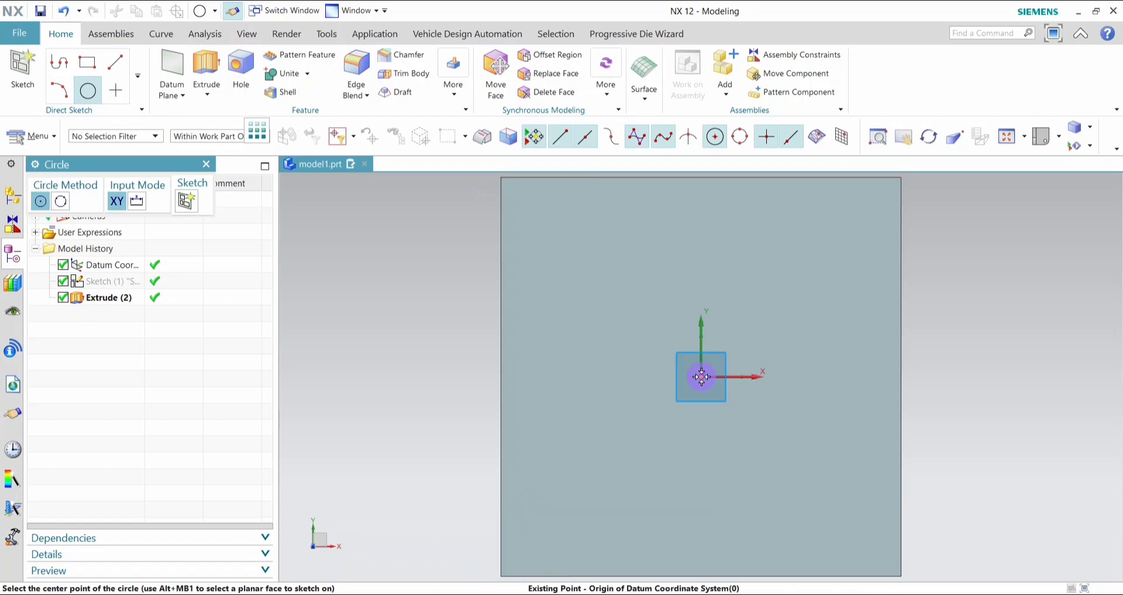
left_click(700, 377)
left_click(737, 475)
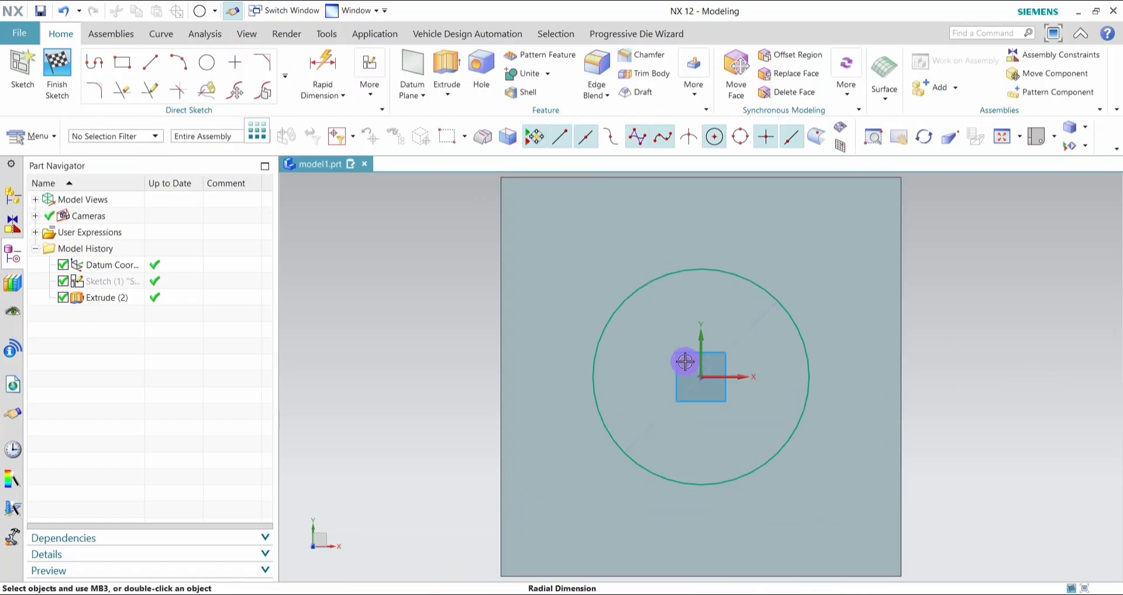
Set the circle's diameter to 40 mm and finish the sketch.
double_click(658, 336)
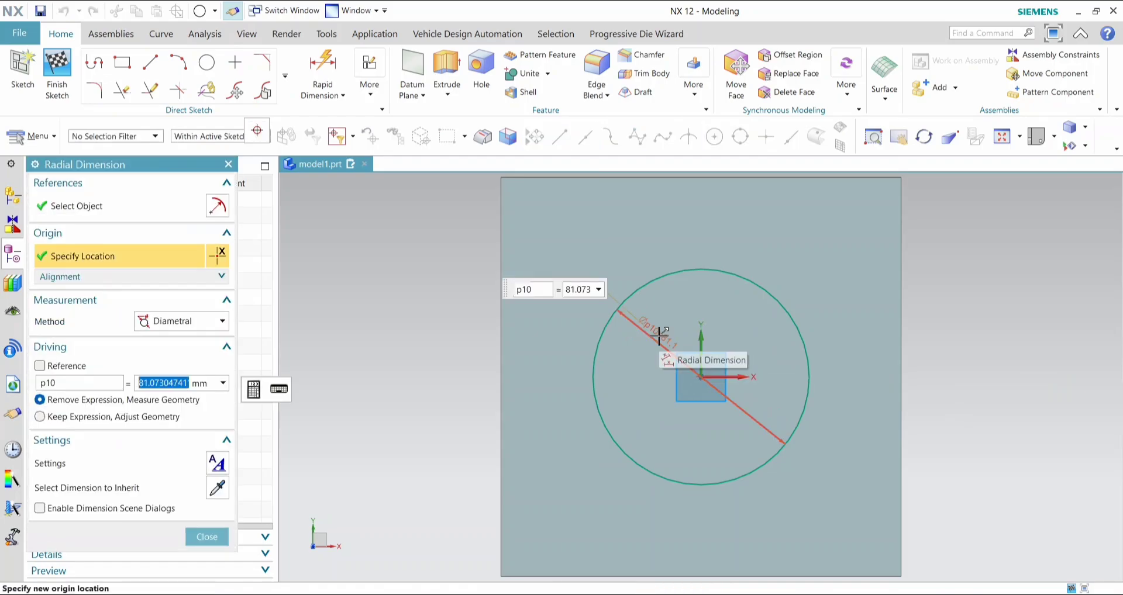
type("40")
key("Return")
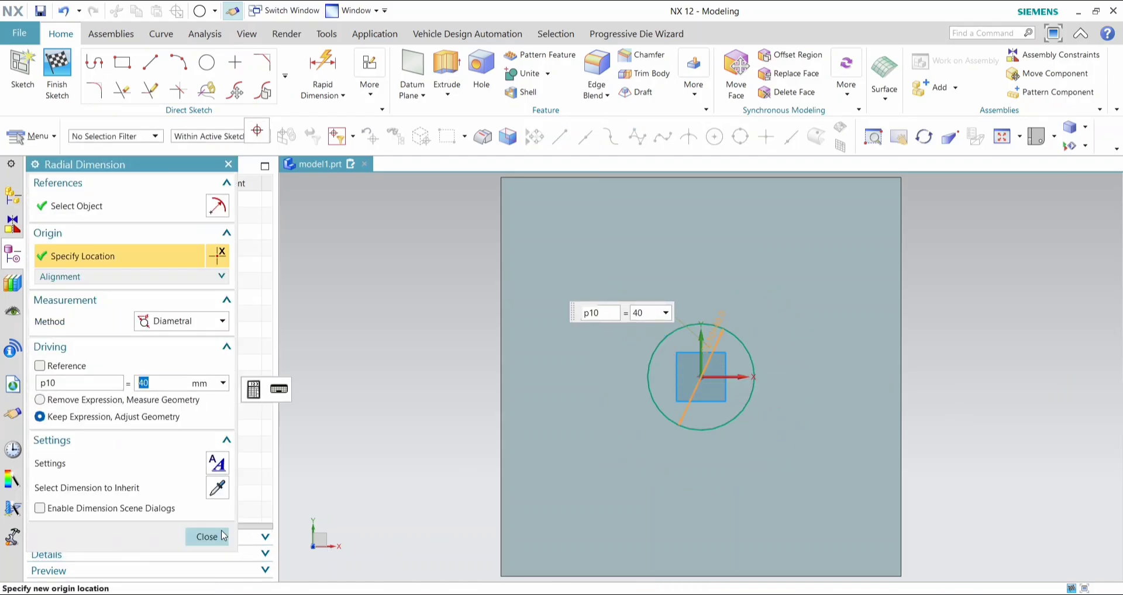
left_click(206, 536)
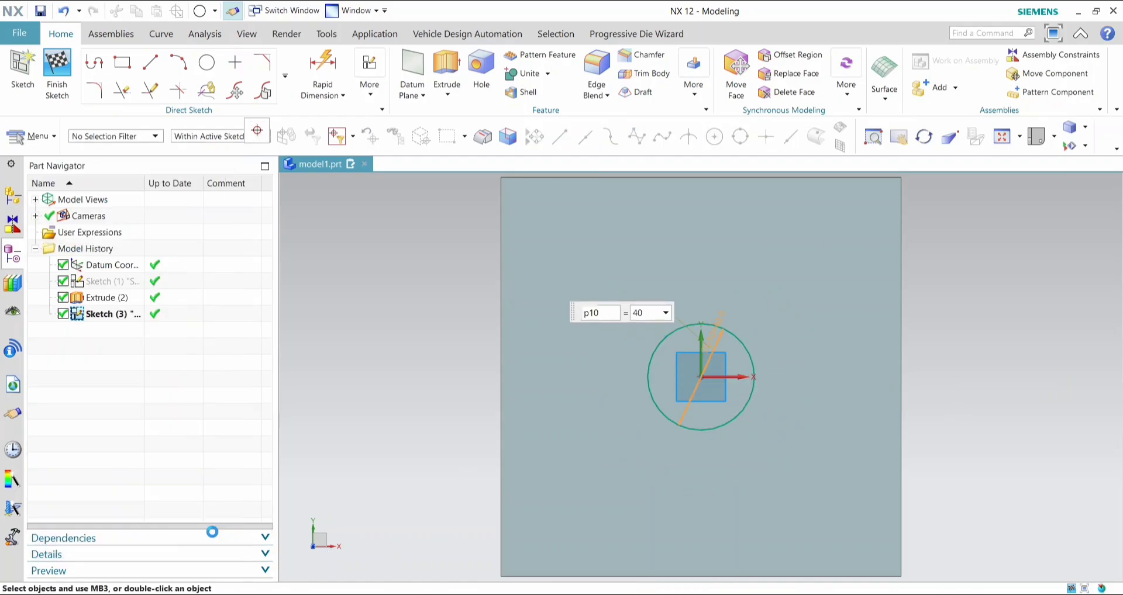
left_click(65, 80)
Start an Extrude operation for the circle with the plate shown in an isometric view.
left_click(1085, 127)
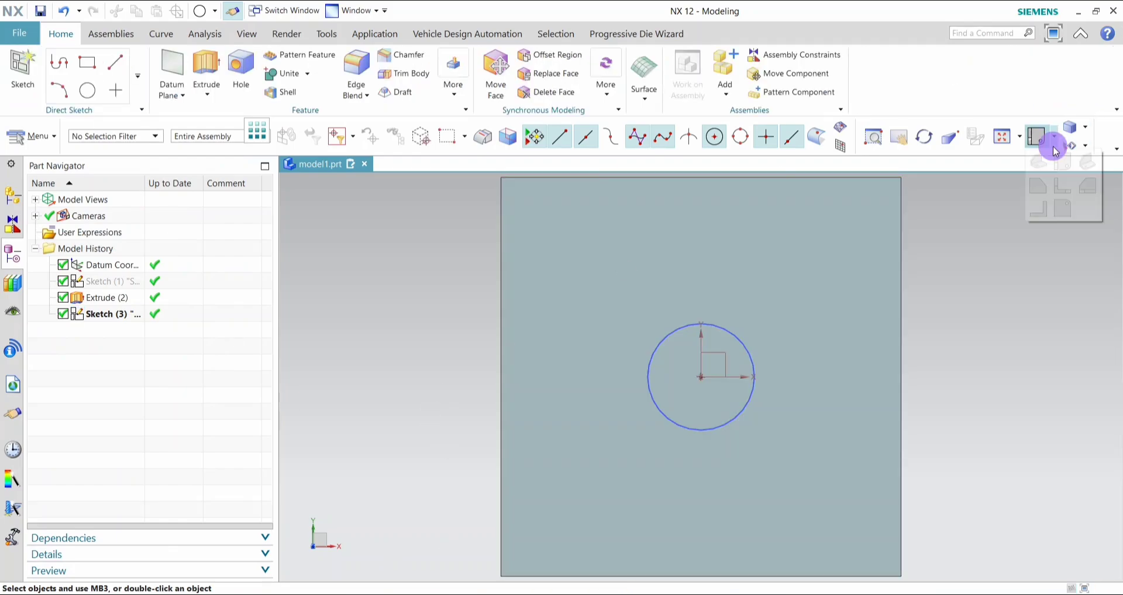
left_click(1085, 168)
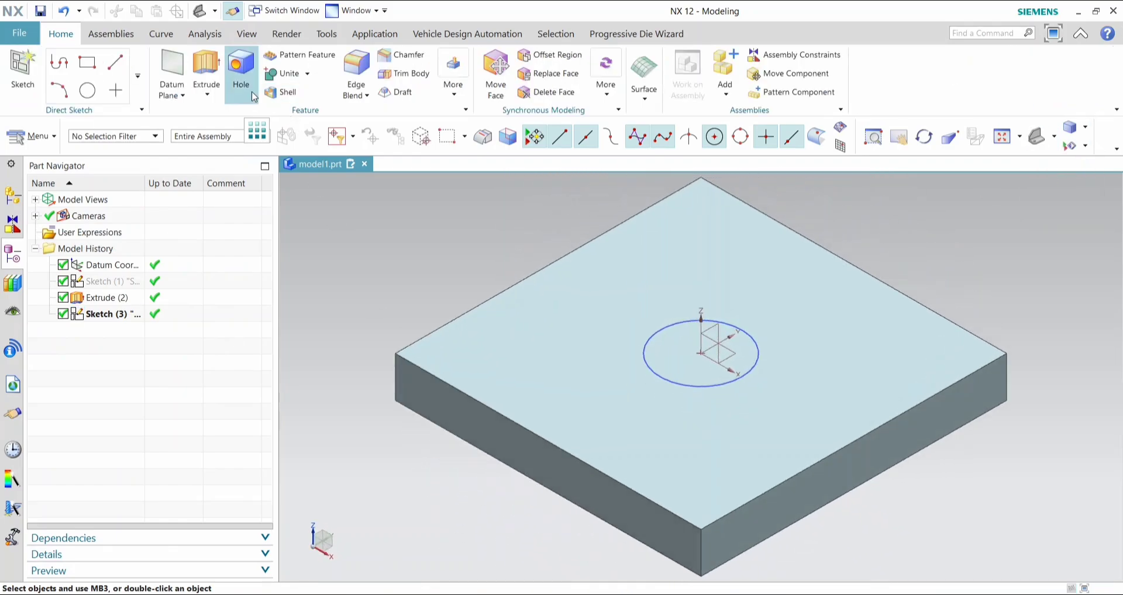
left_click(205, 77)
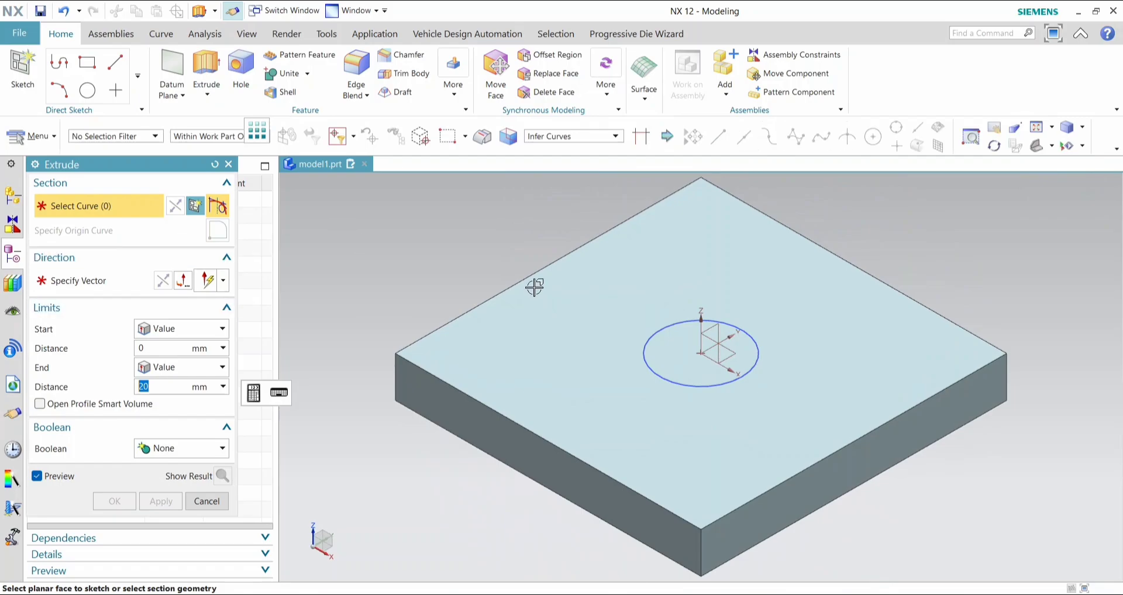
left_click(672, 366)
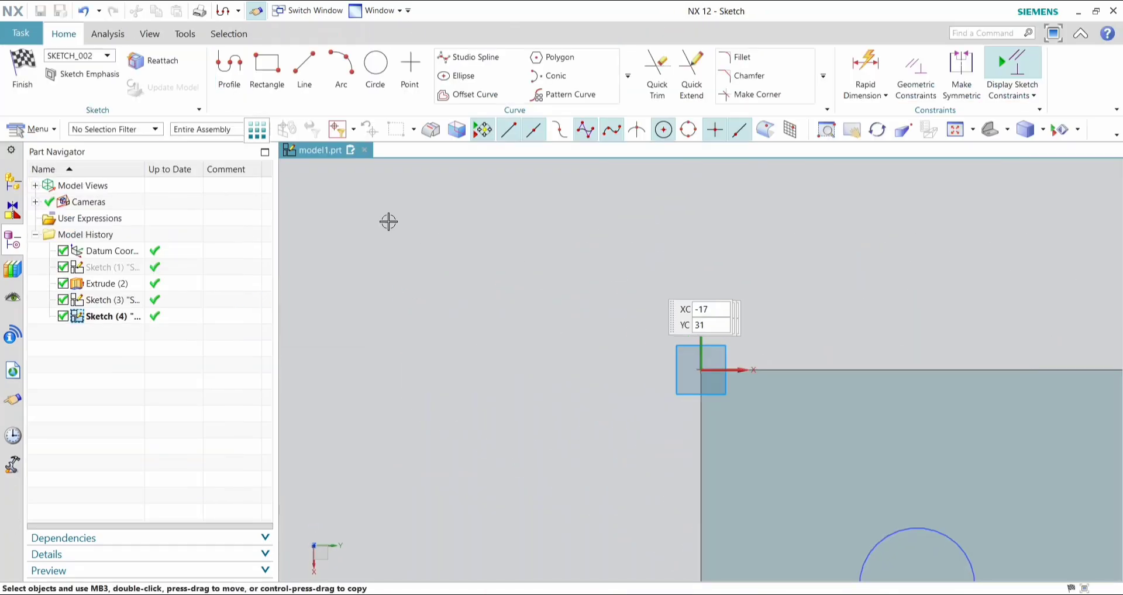
left_click(1006, 130)
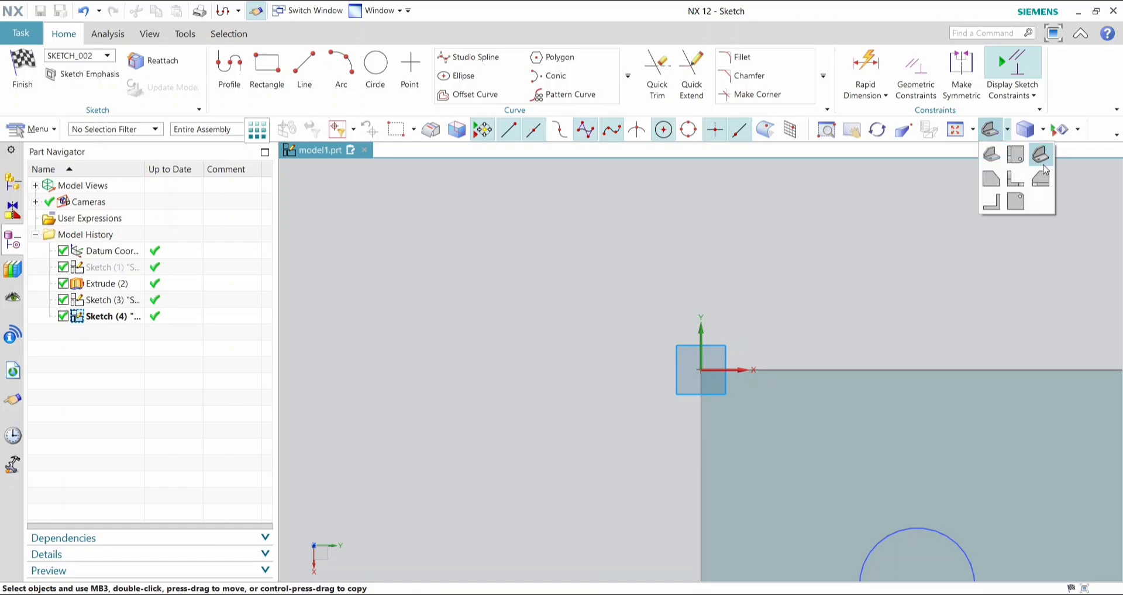
left_click(1038, 153)
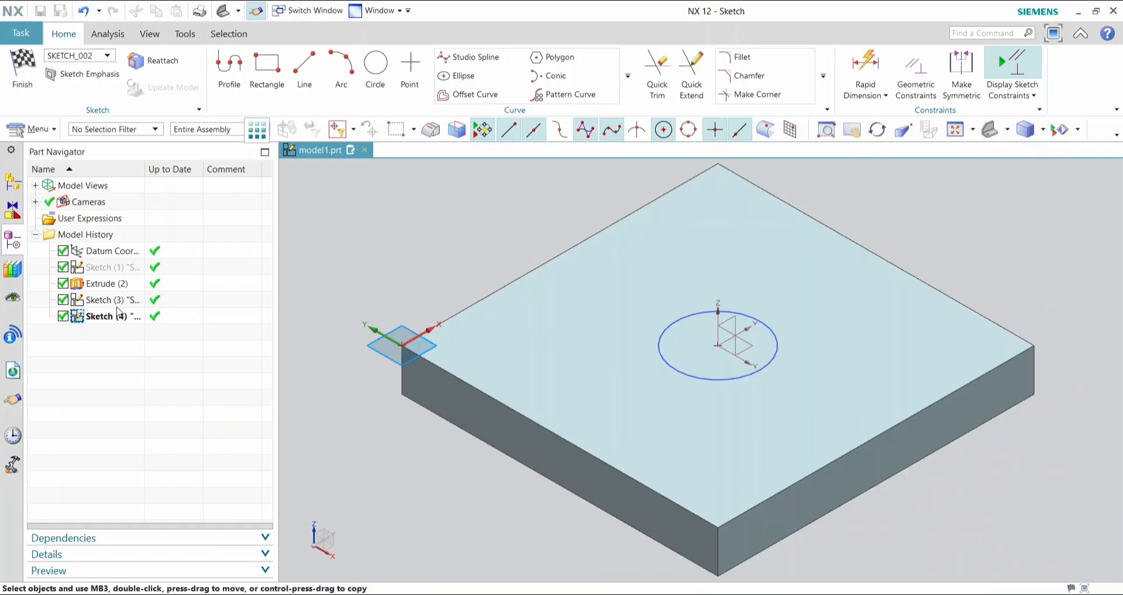
left_click(126, 316)
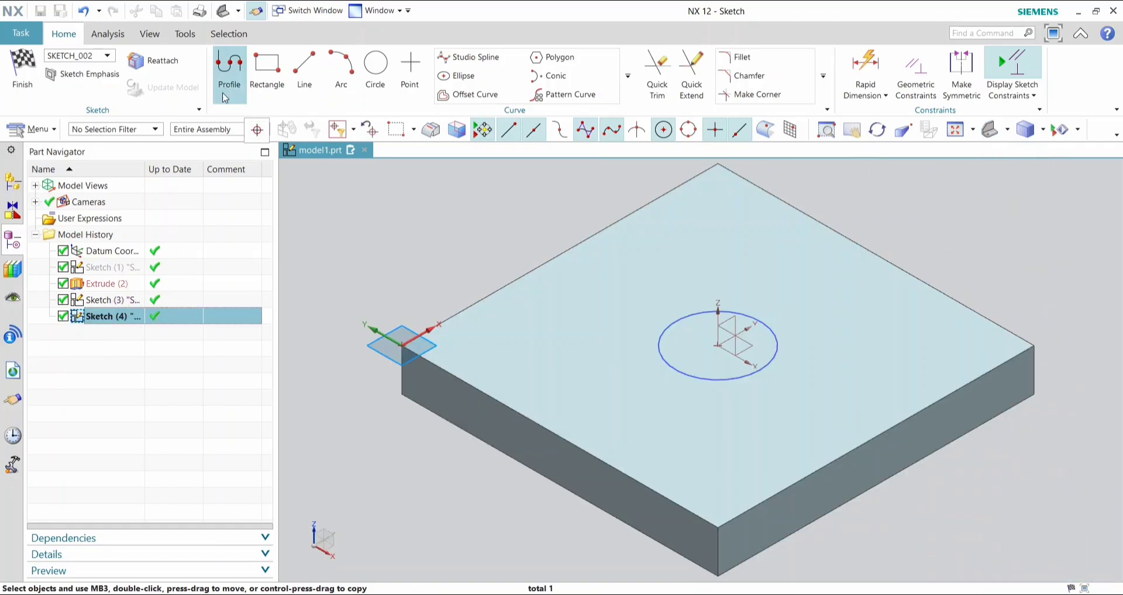
left_click(18, 85)
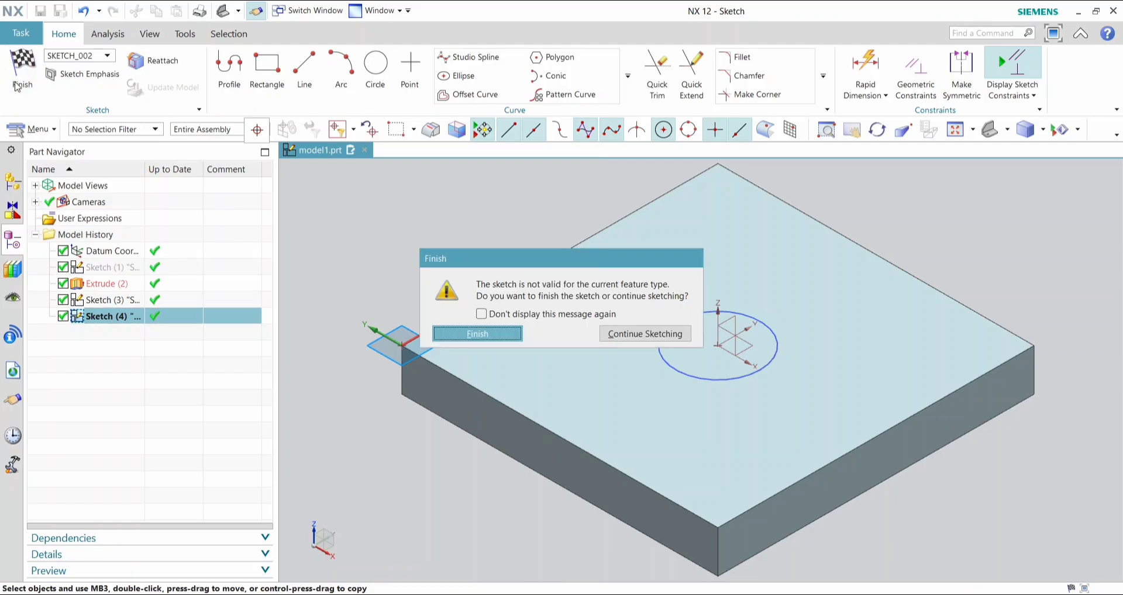
left_click(482, 314)
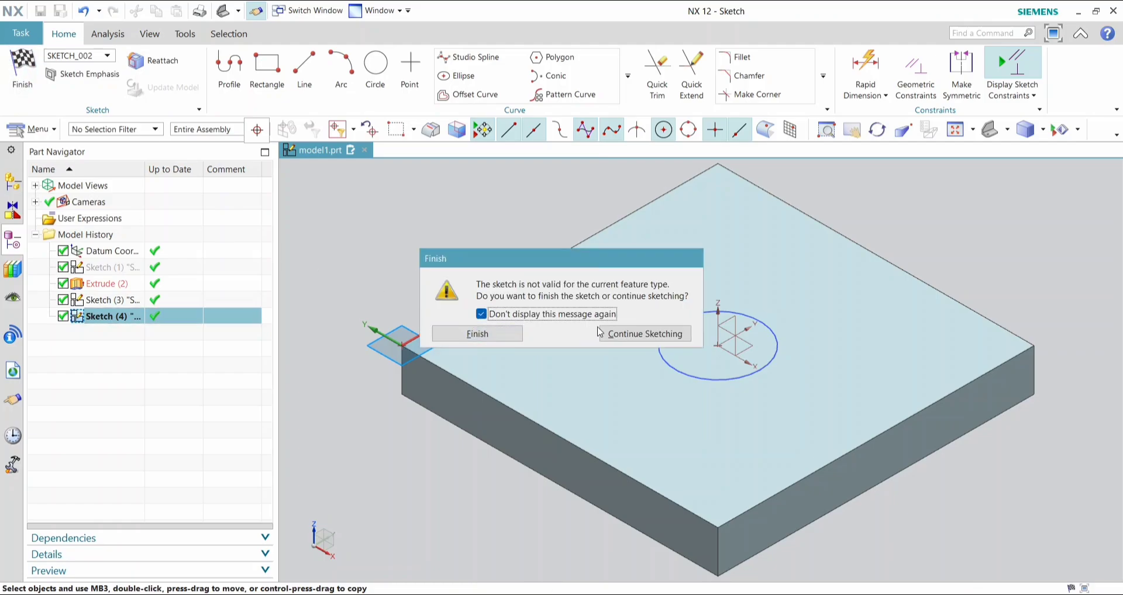
left_click(633, 335)
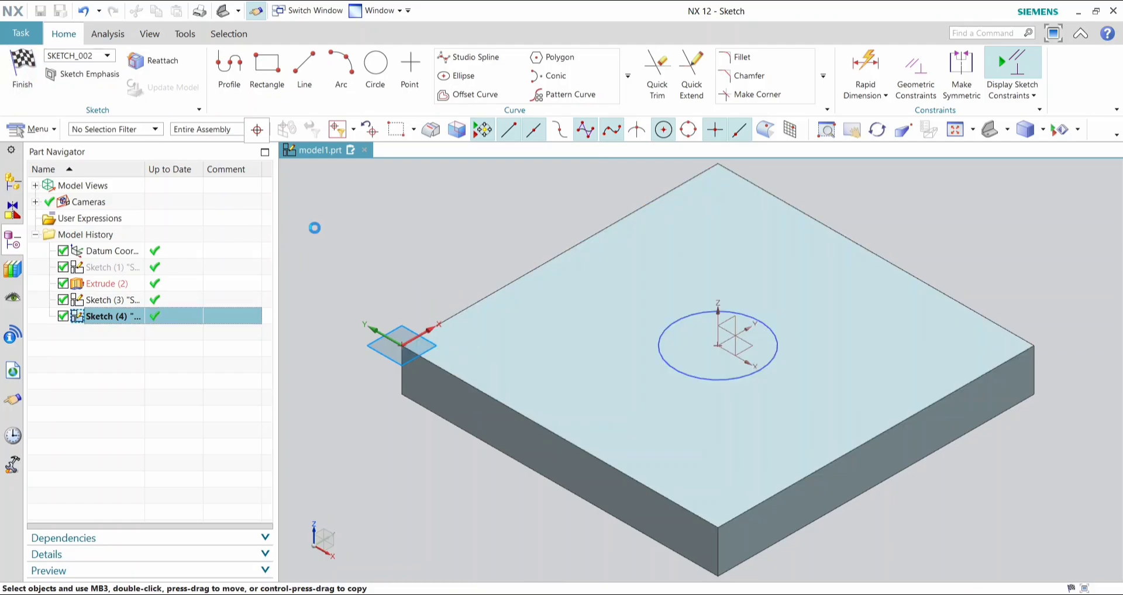
left_click(27, 73)
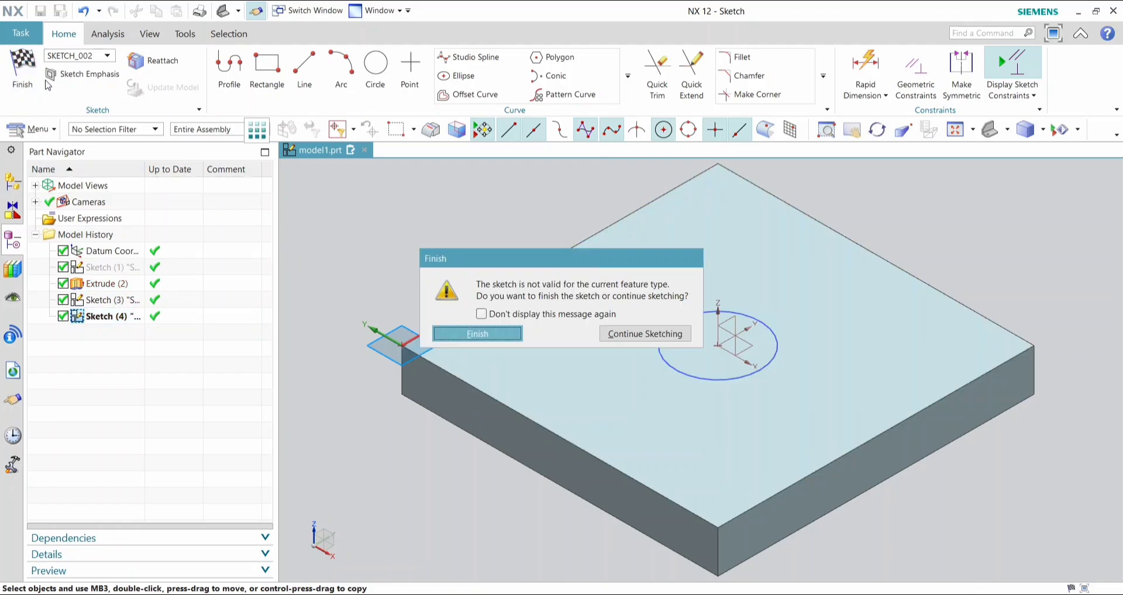
left_click(477, 333)
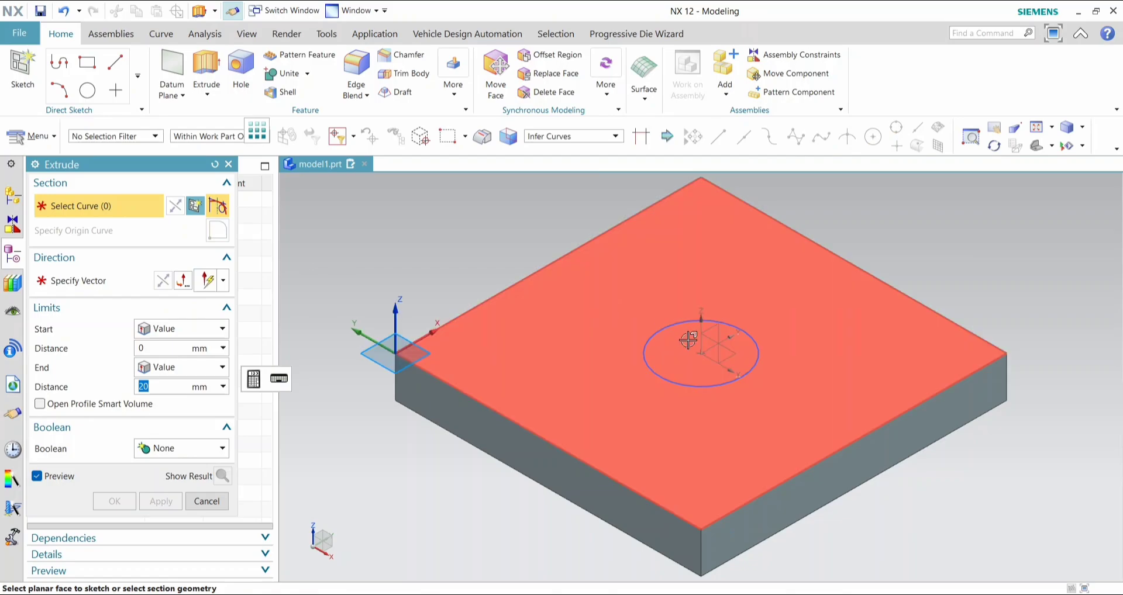
Extrude the circle 40 mm upward from the plate as a separate body, and hide its sketch.
left_click(672, 383)
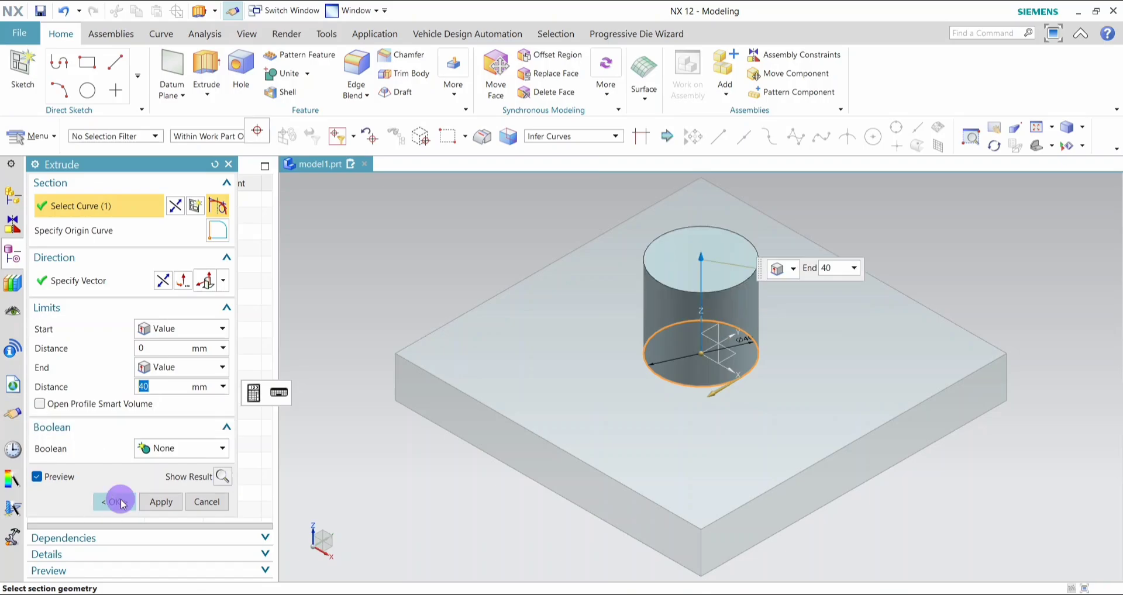
left_click(115, 502)
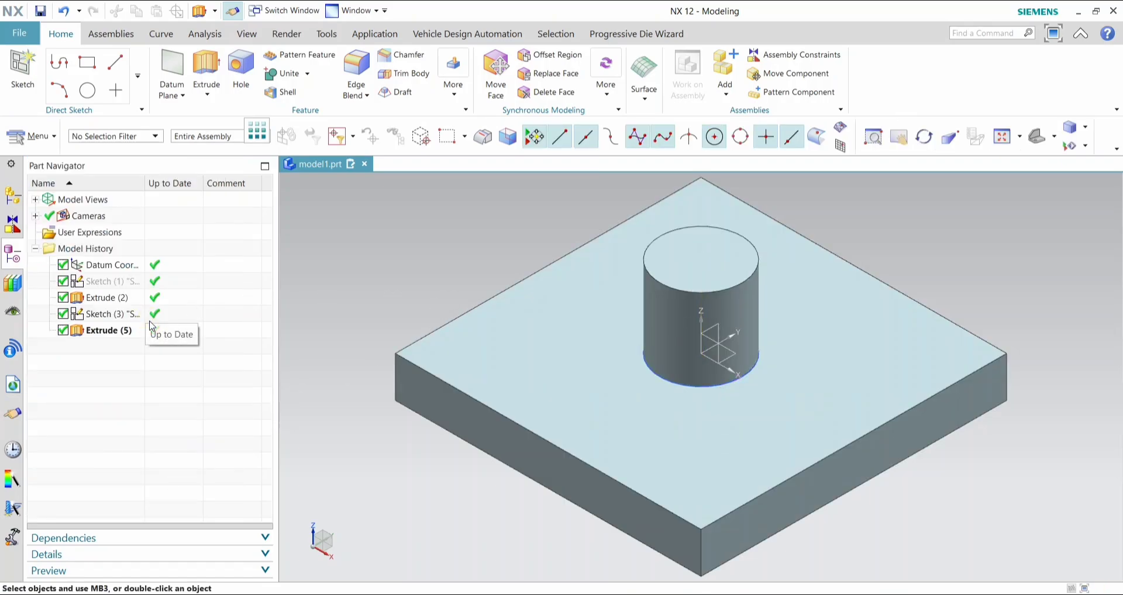
right_click(151, 326)
left_click(192, 22)
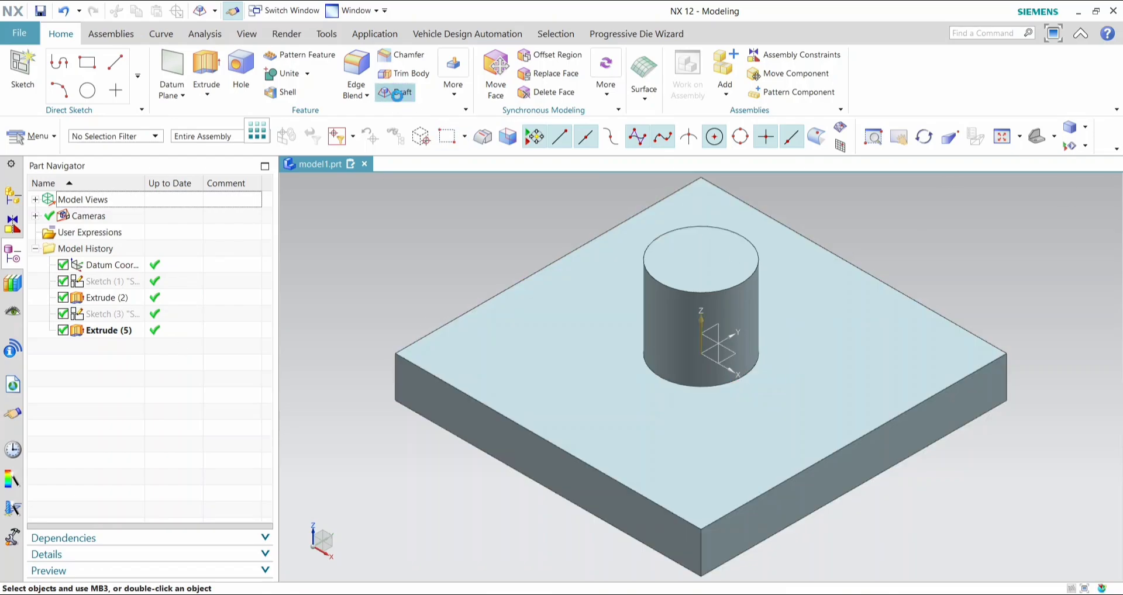
Start a face Draft with the plate's upper face as the stationary face and the Z axis as the draw direction.
left_click(397, 93)
left_click(118, 314)
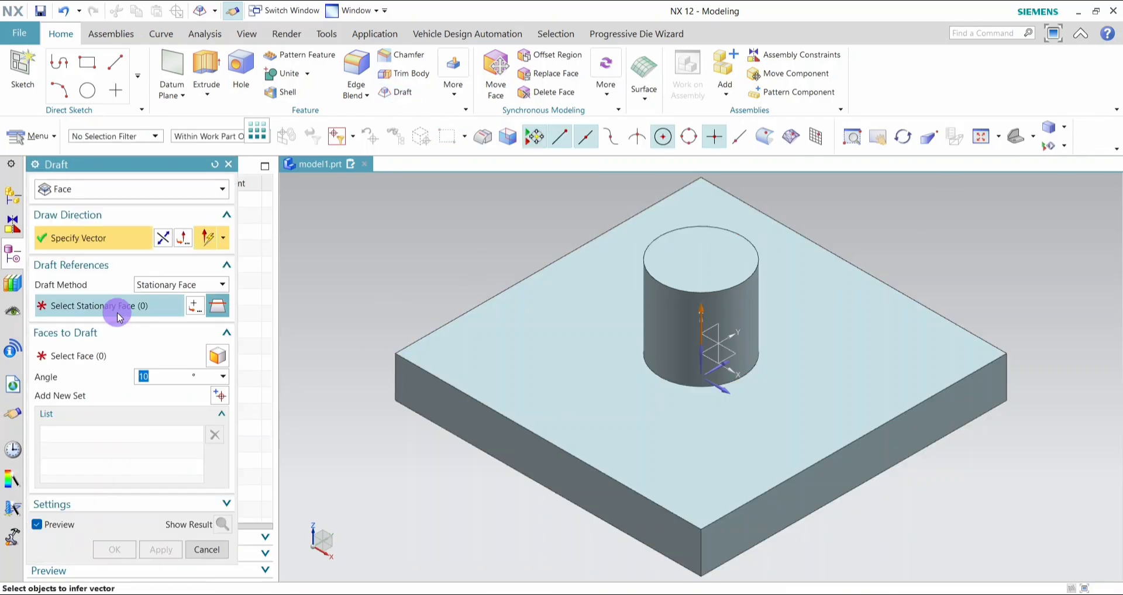
left_click(551, 413)
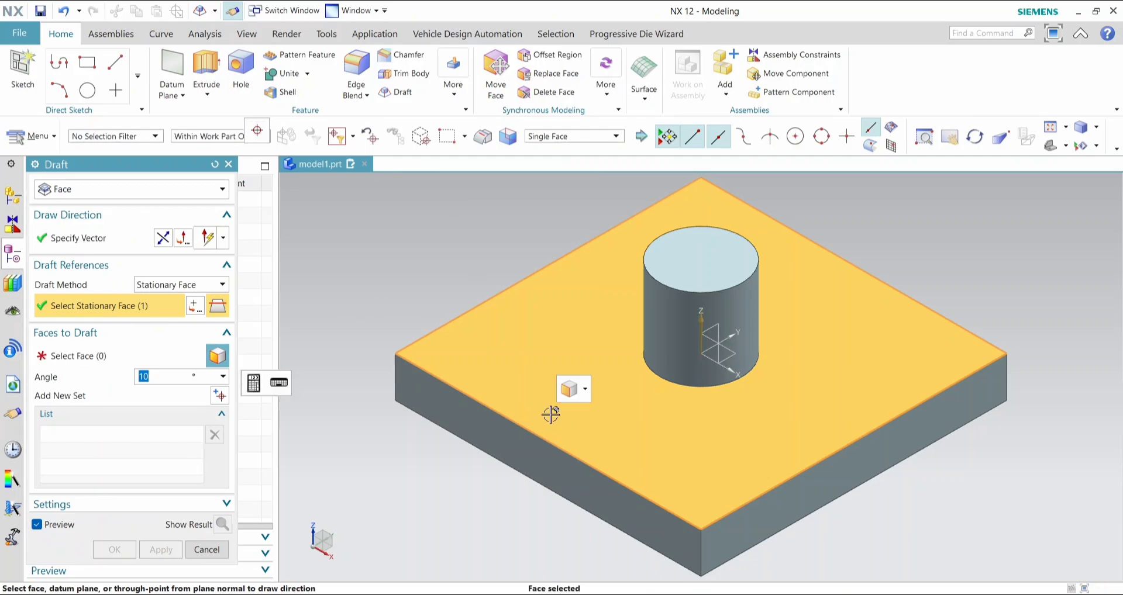
left_click(98, 235)
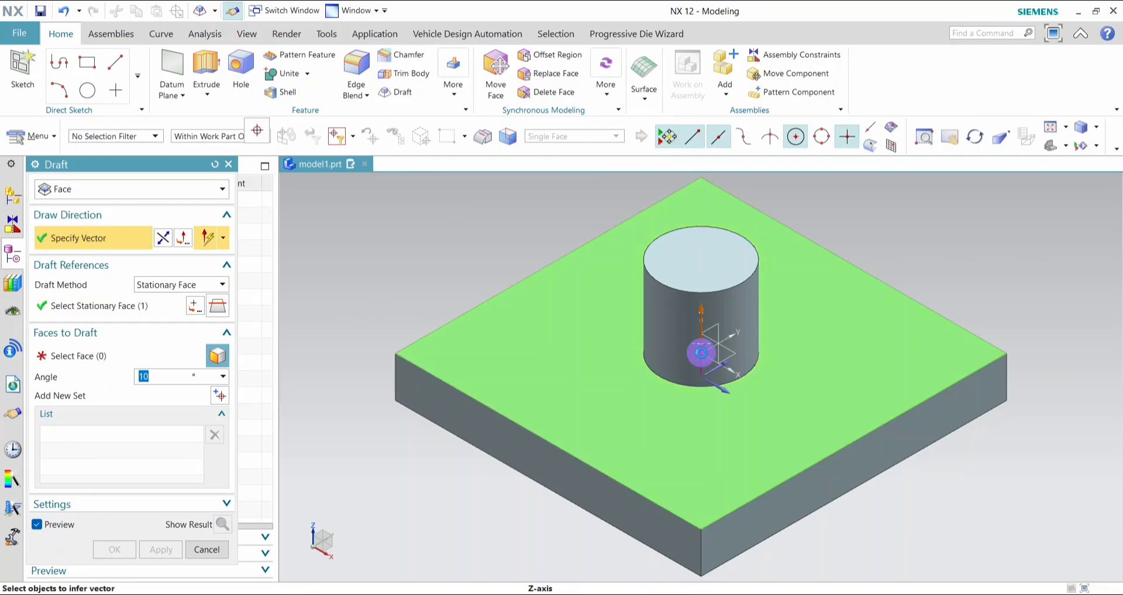
left_click(701, 352)
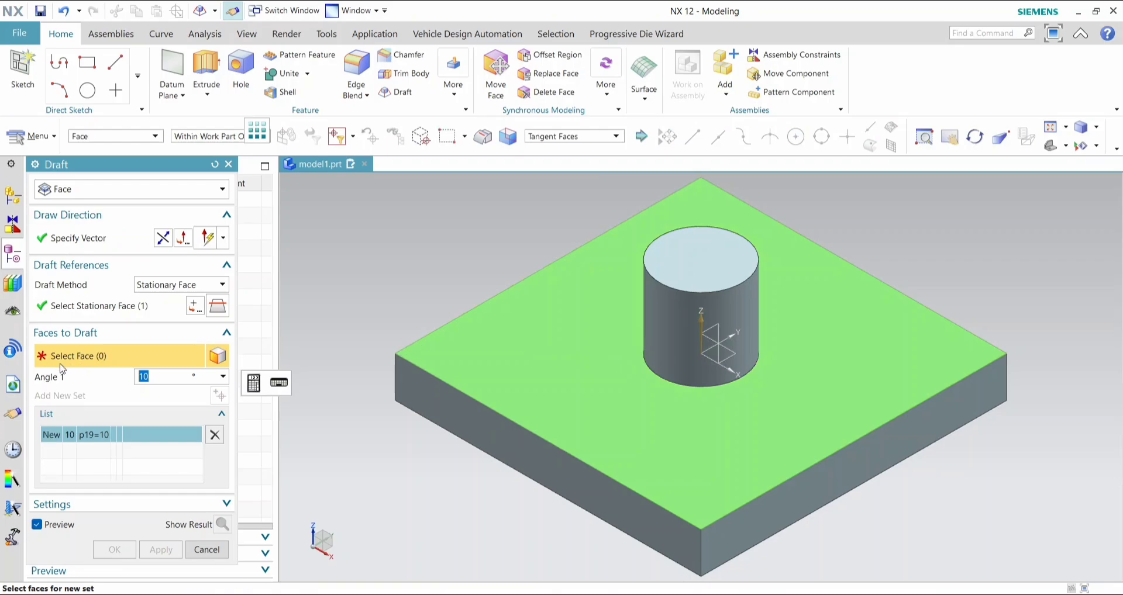
Draft the cylinder's side face, trying an angle of 15° before applying 10°.
left_click(686, 329)
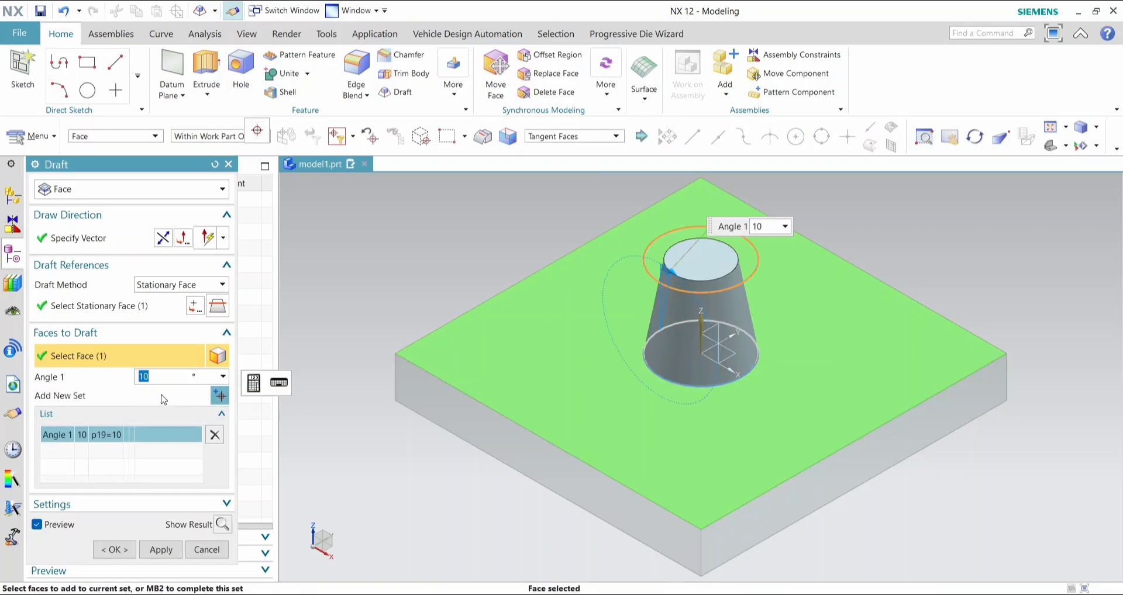
type("15")
key("Return")
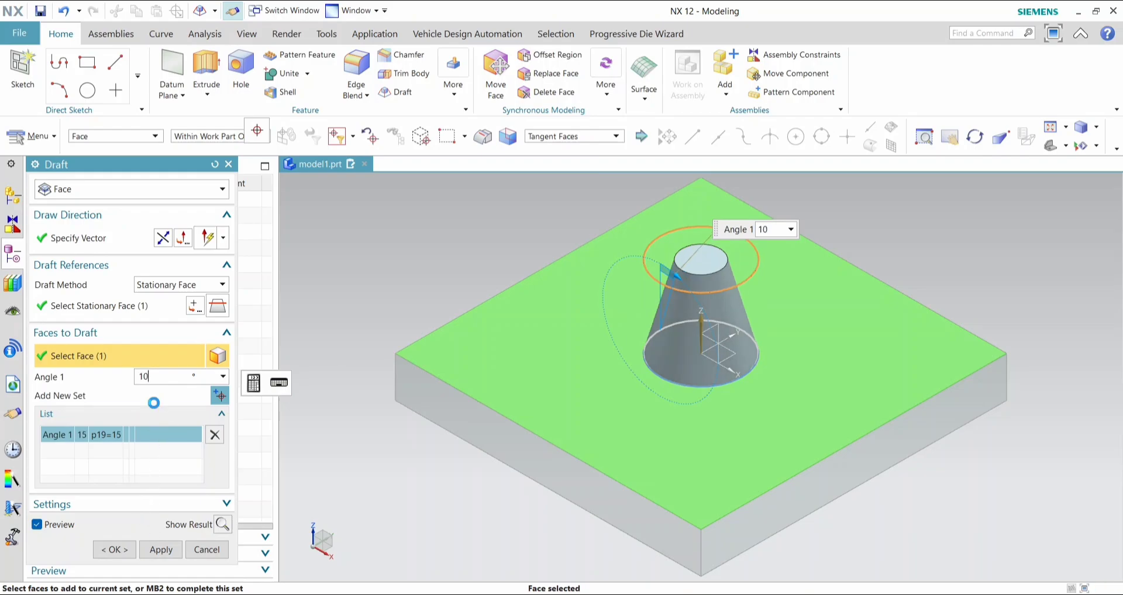
key("Return")
left_click(121, 551)
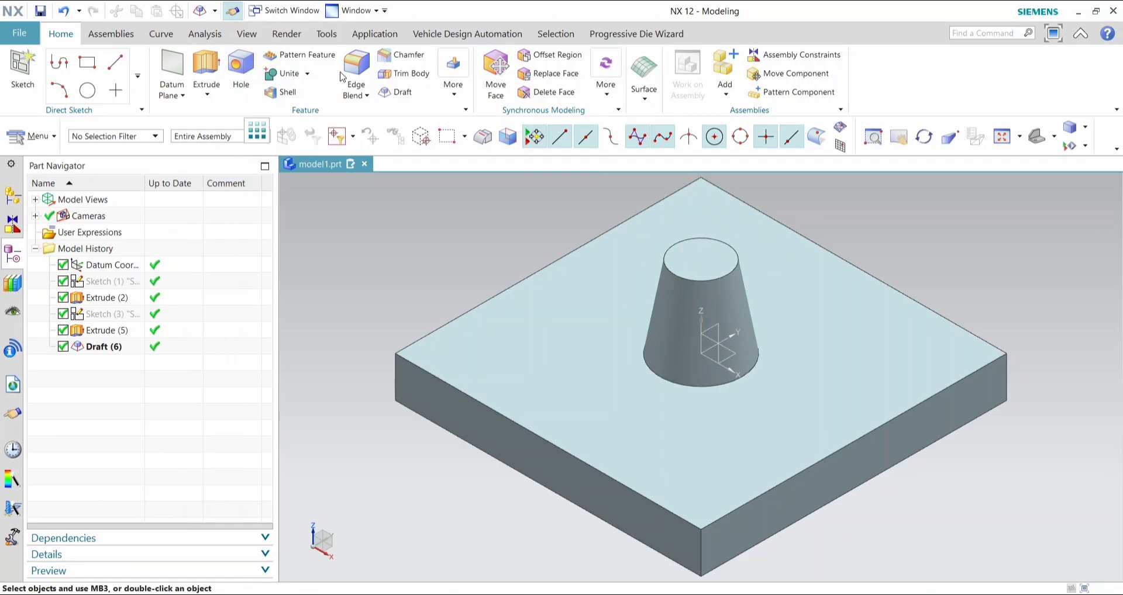
left_click(697, 277)
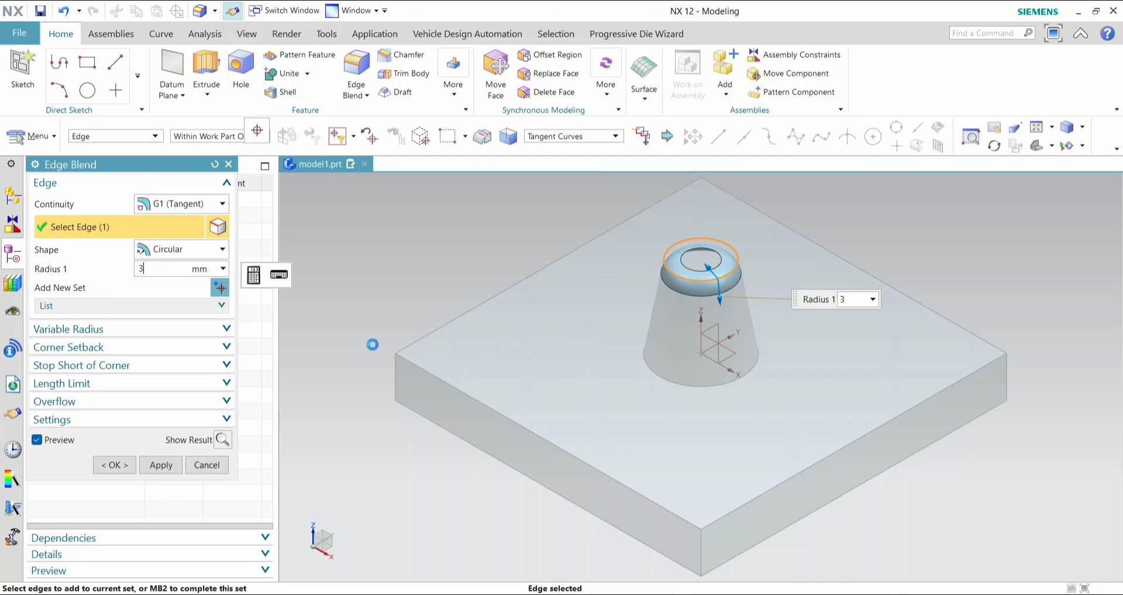
left_click(693, 388)
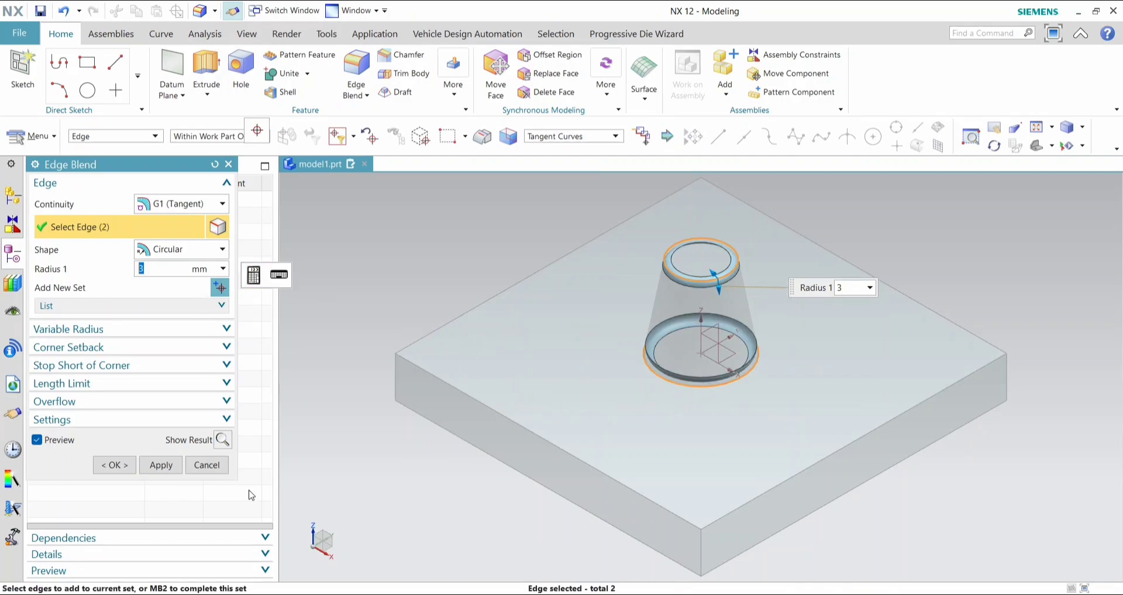
left_click(211, 466)
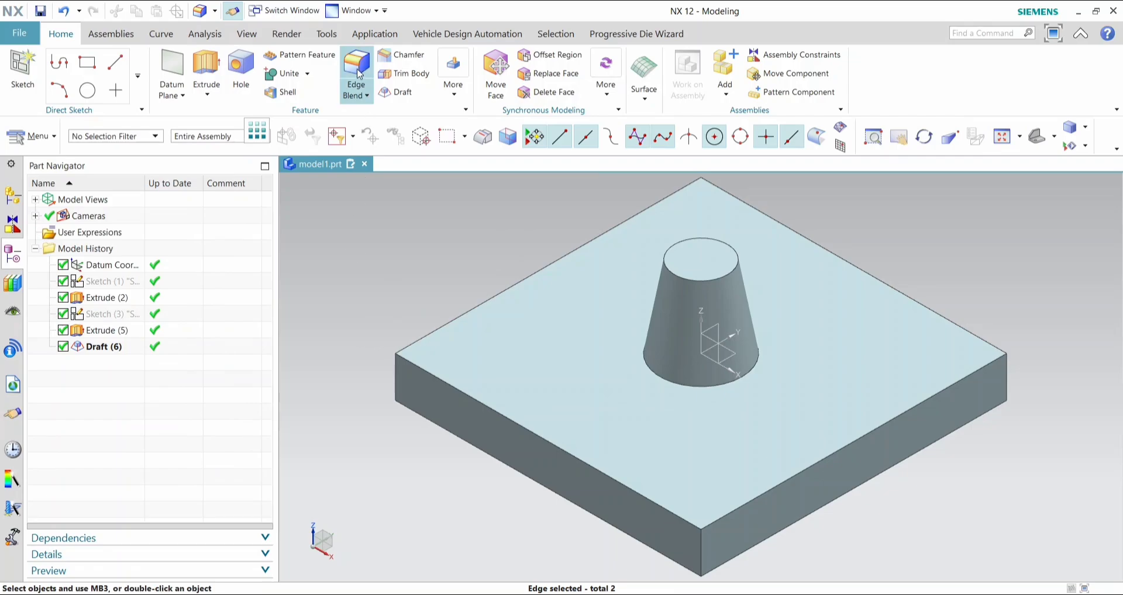
Apply a 3 mm edge blend to the upper circular edge of the tapered boss.
left_click(670, 266)
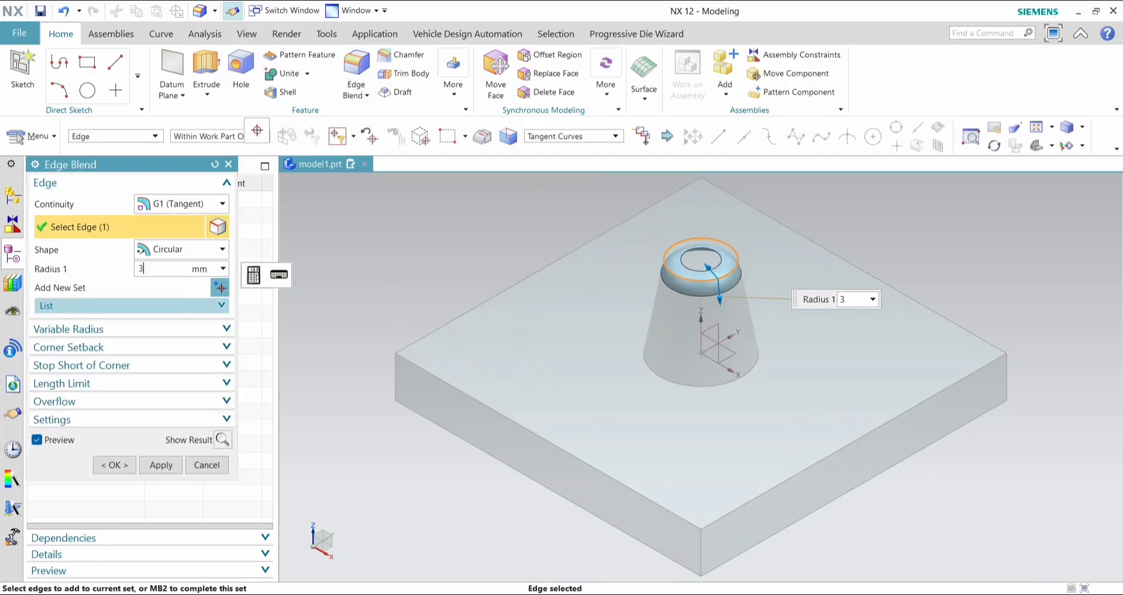
key("Return")
left_click(161, 465)
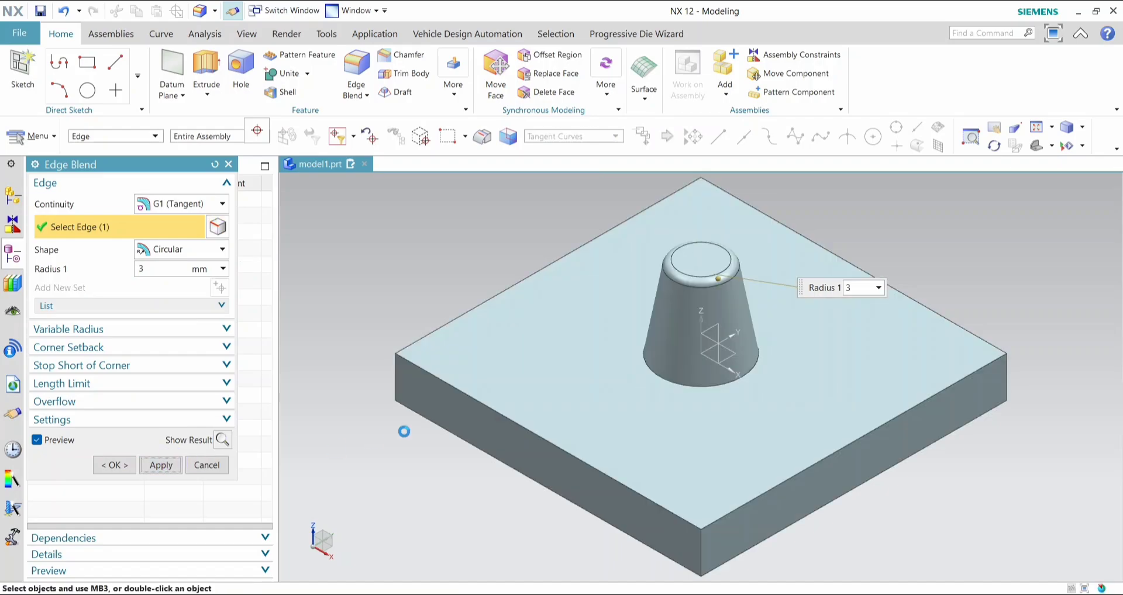
Try a 3 mm edge blend with G1 (Tangent) continuity on the boss's lower circular edge.
left_click(660, 384)
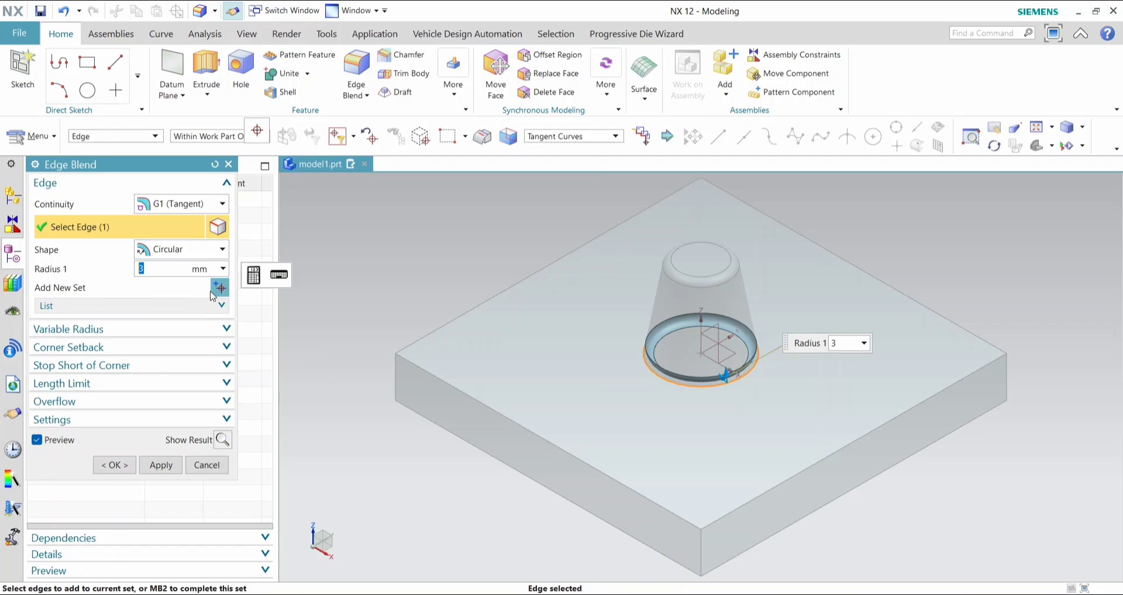
left_click(209, 206)
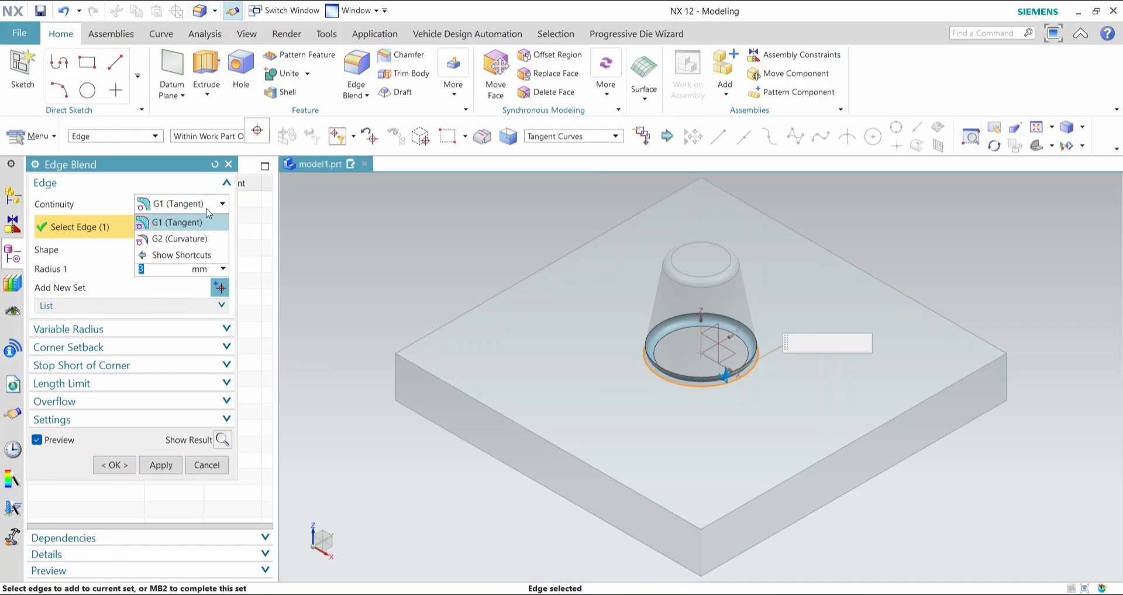
left_click(206, 221)
left_click(182, 273)
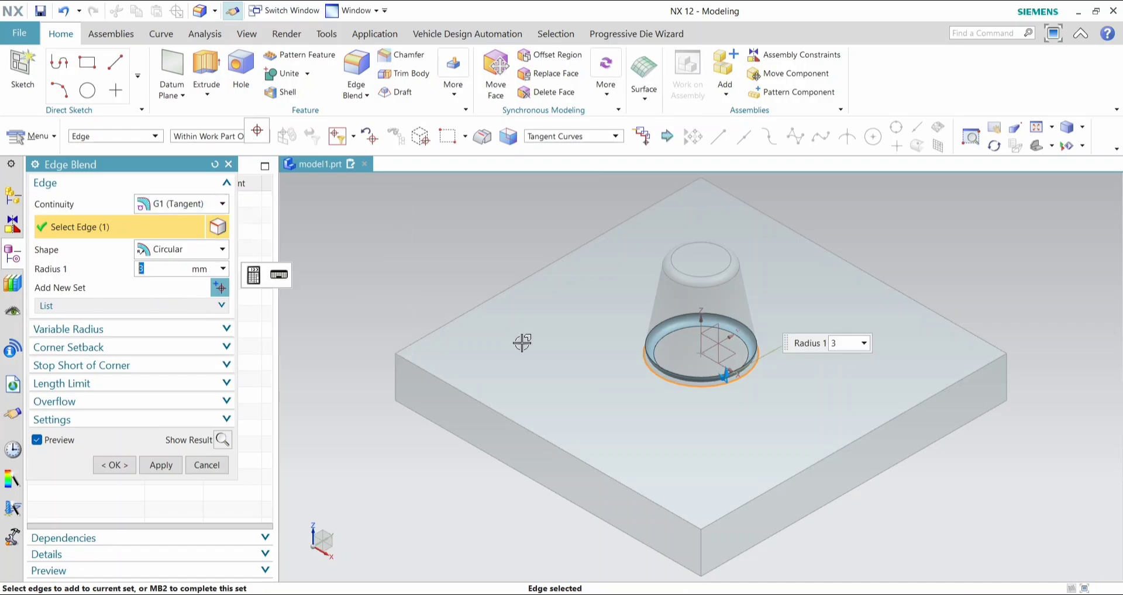
mouse_move(662, 400)
middle_mouse_down()
mouse_move(694, 367)
mouse_move(689, 357)
mouse_move(671, 387)
middle_mouse_up()
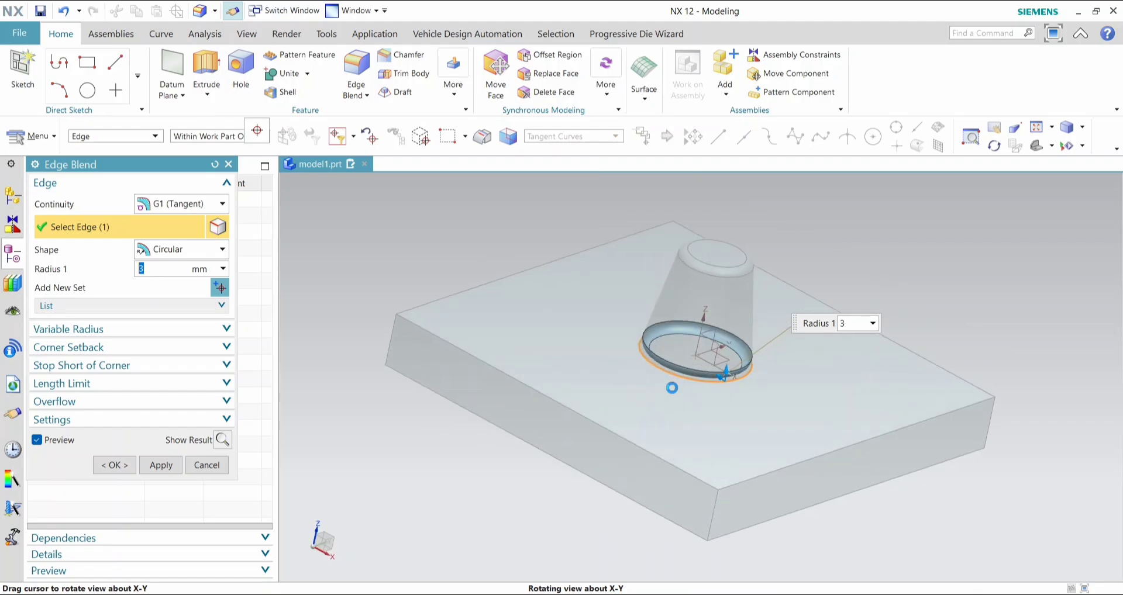
left_click(115, 466)
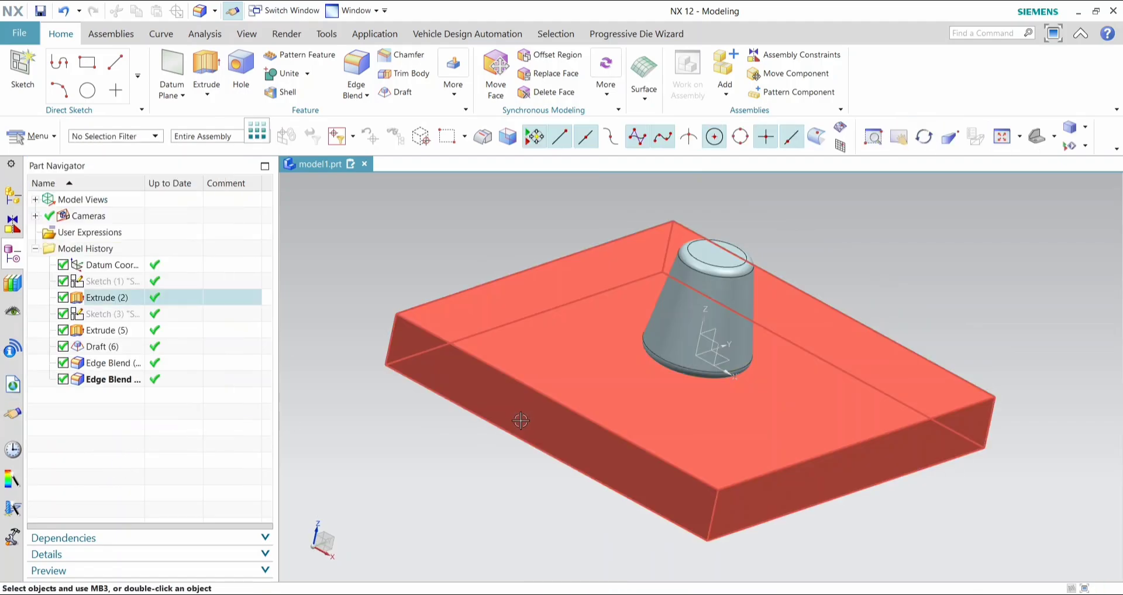
Delete the edge blend on the boss's lower edge.
right_click(104, 380)
left_click(158, 376)
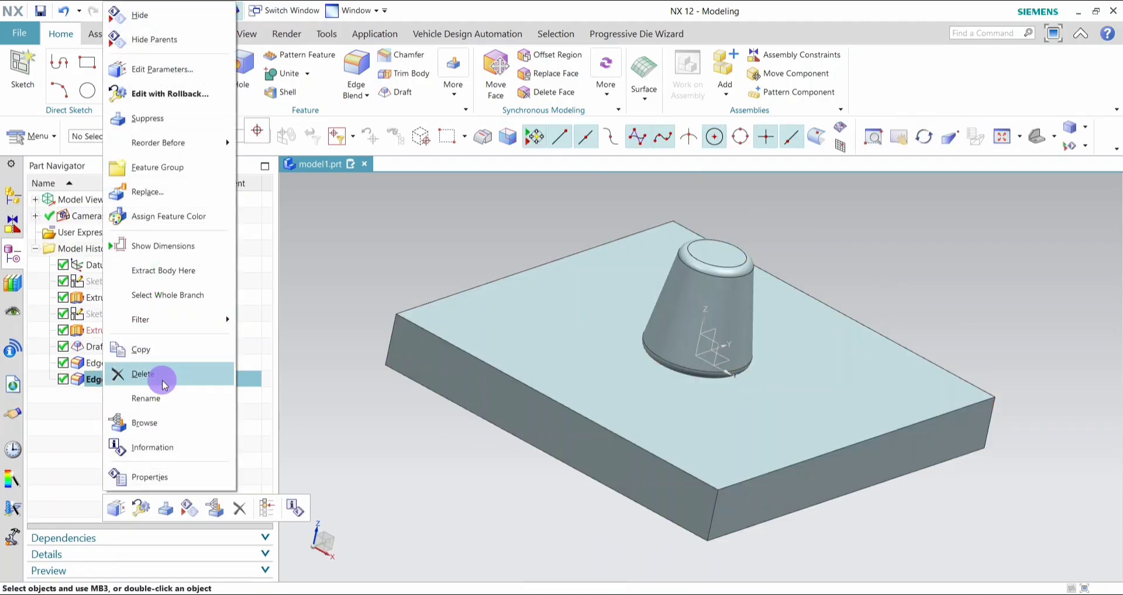
mouse_move(479, 349)
middle_mouse_down()
mouse_move(451, 341)
mouse_move(454, 328)
mouse_move(484, 334)
middle_mouse_up()
scroll(692, 306, "up", 2)
scroll(679, 321, "down", 3)
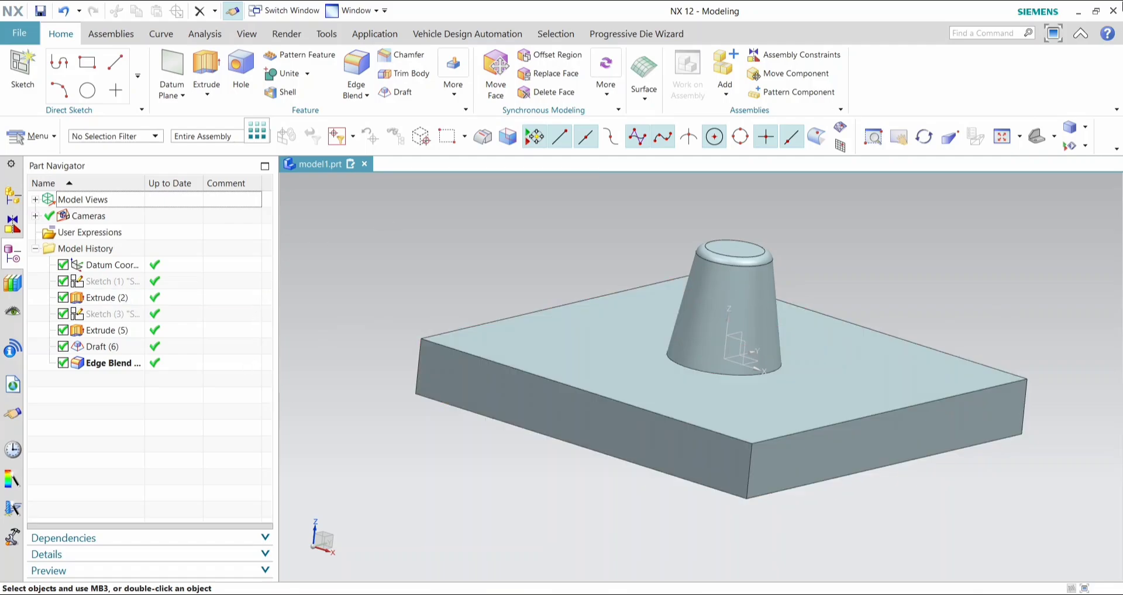
Switch to the Manufacturing application with the cam_general configuration and the mill_contour setup.
left_click(373, 33)
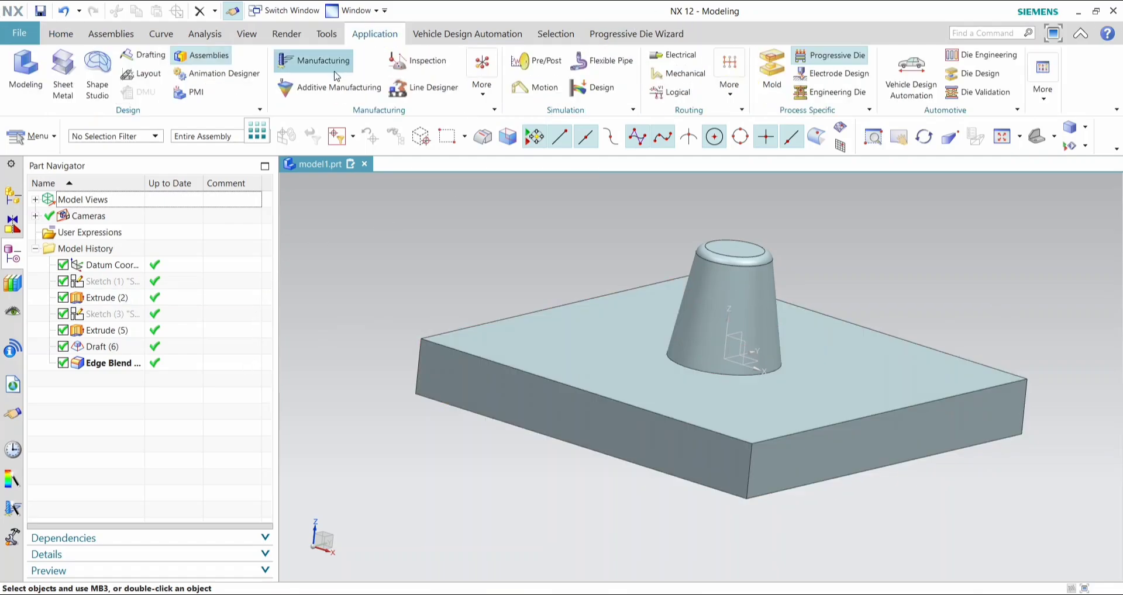
left_click(331, 68)
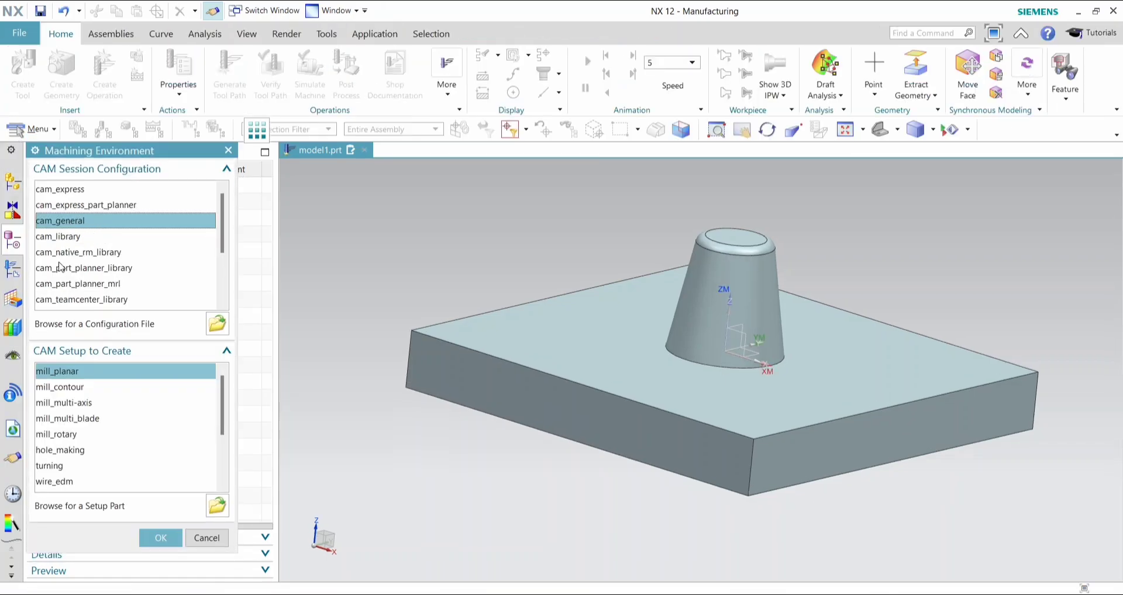
left_click(70, 388)
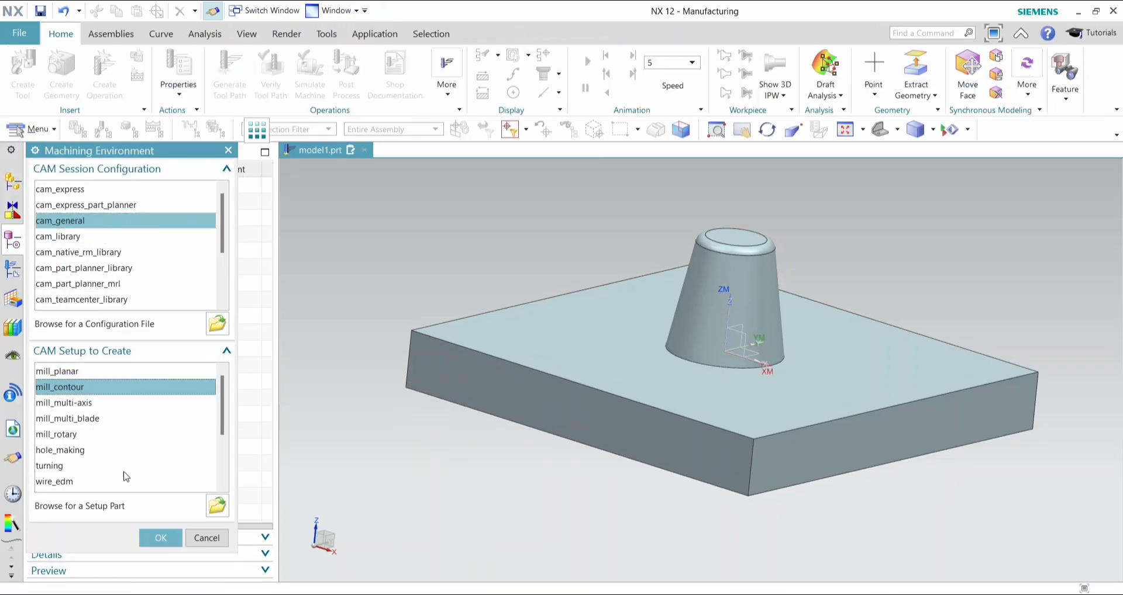
left_click(157, 538)
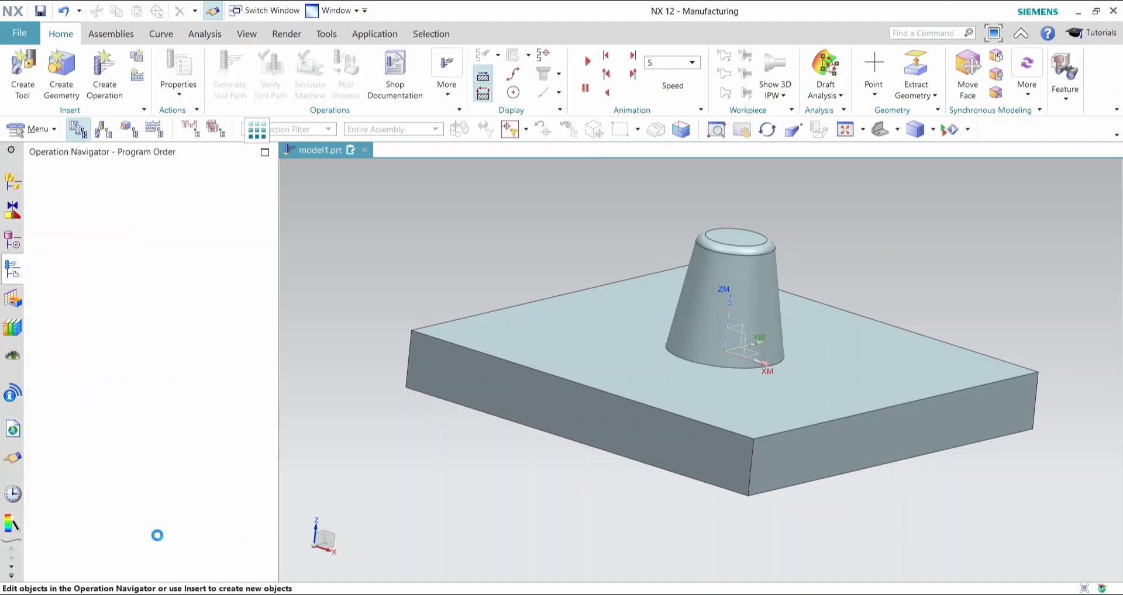
Show the geometry view of the operations and set the origin of MCS_MILL to Z 40 on top of the boss.
left_click(134, 136)
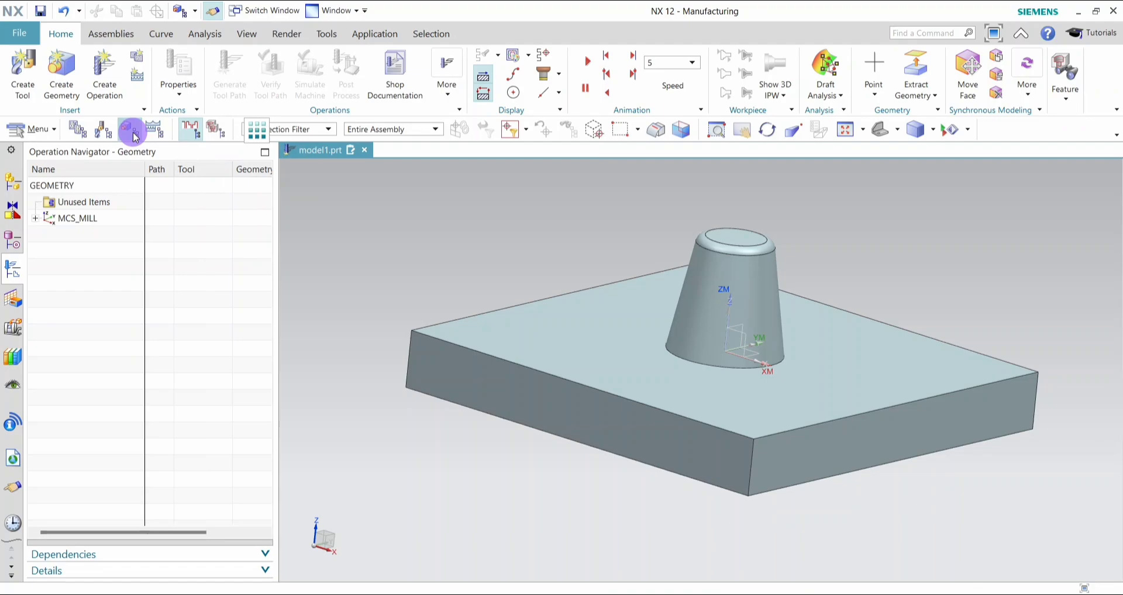
left_click(70, 218)
double_click(76, 220)
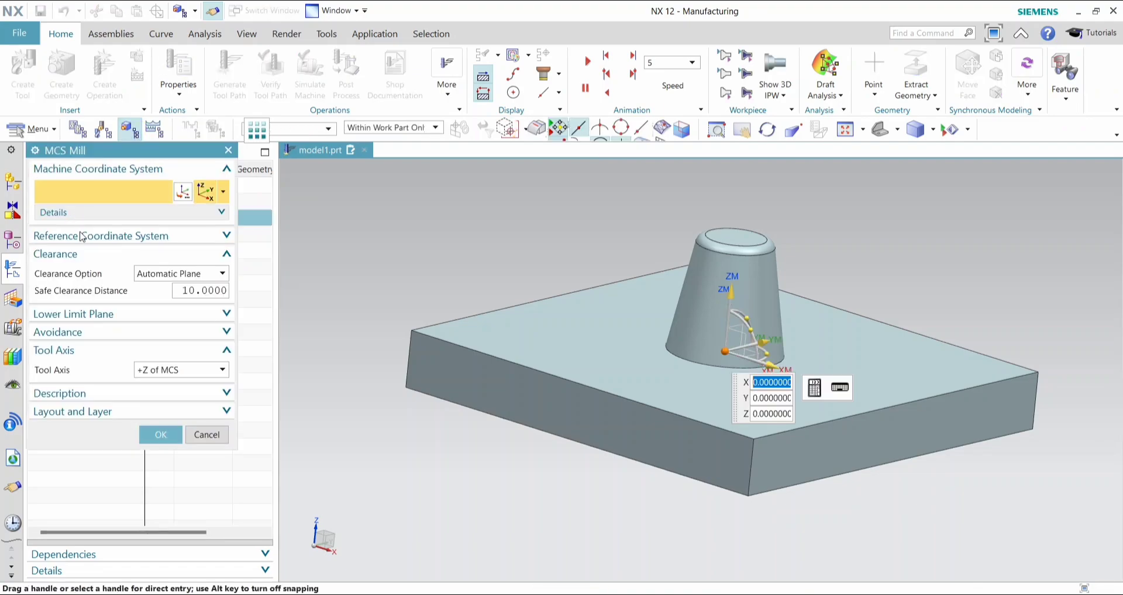
left_click(769, 422)
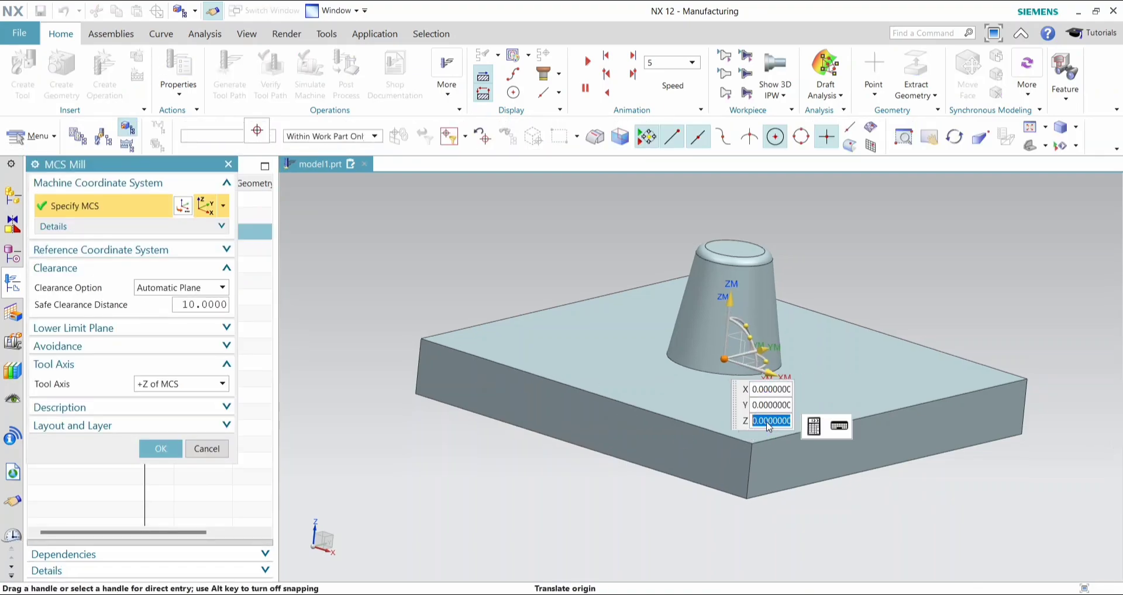
type("40")
key("Return")
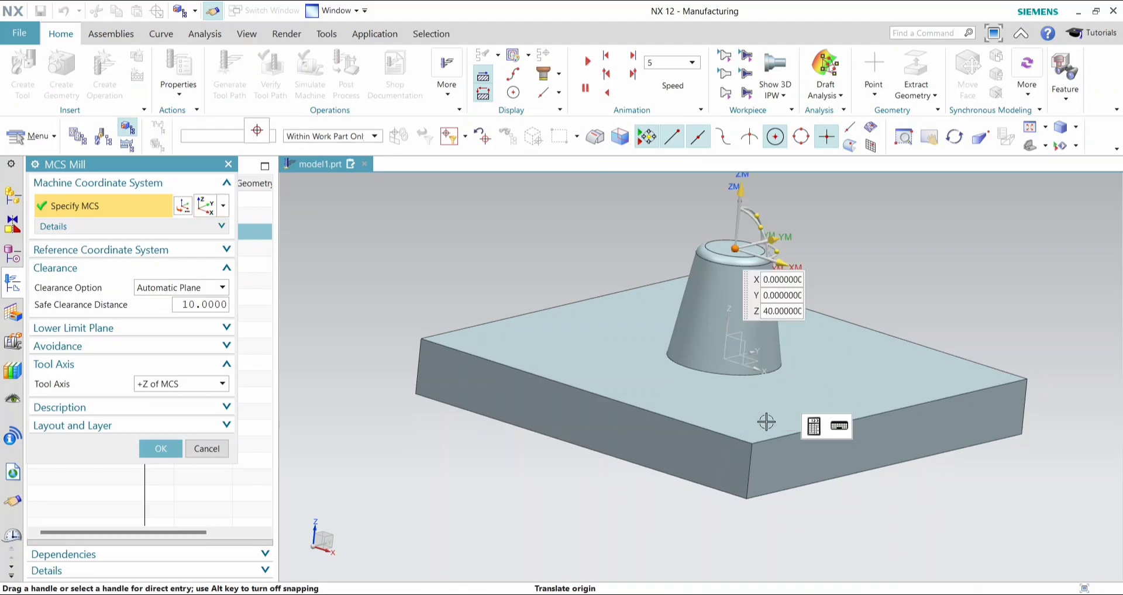
left_click(161, 448)
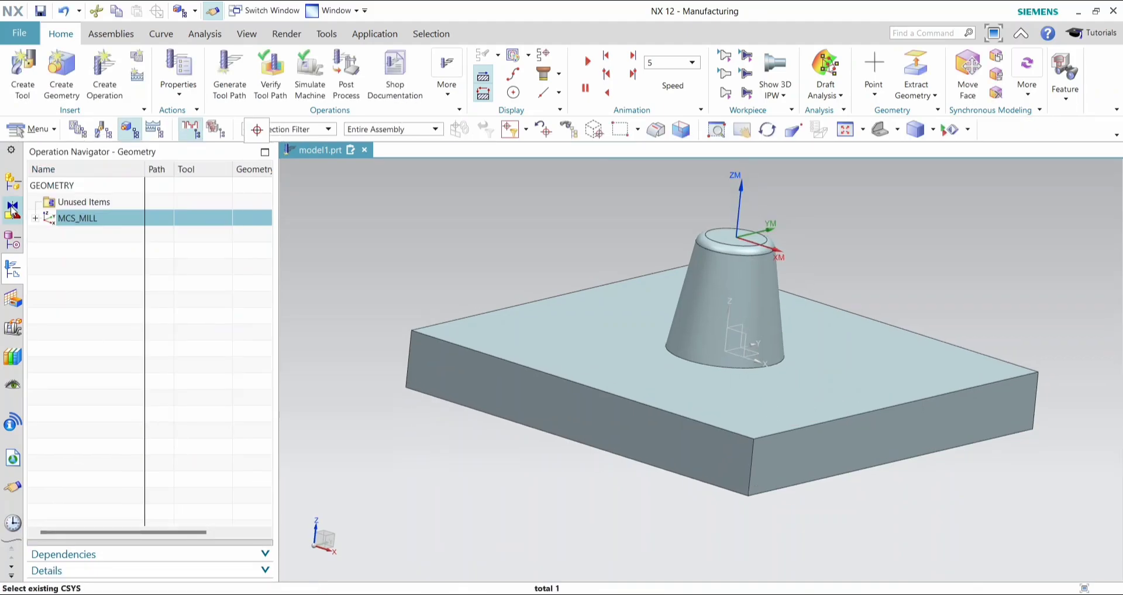
Specify the boss and the plate bodies as the part geometry of WORKPIECE under MCS_MILL.
left_click(37, 219)
double_click(88, 234)
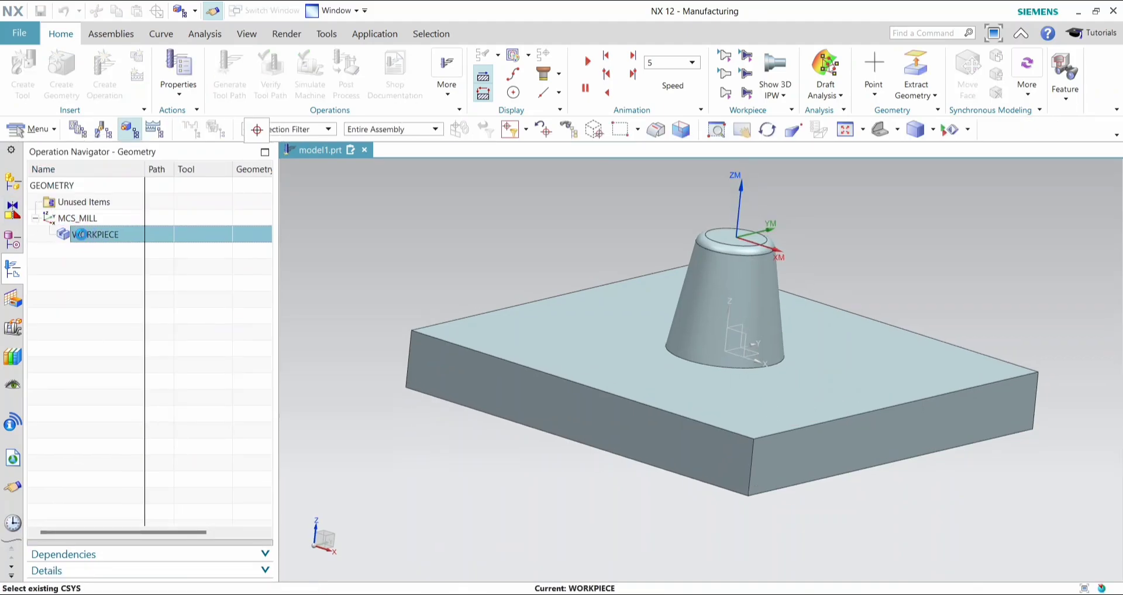
left_click(192, 191)
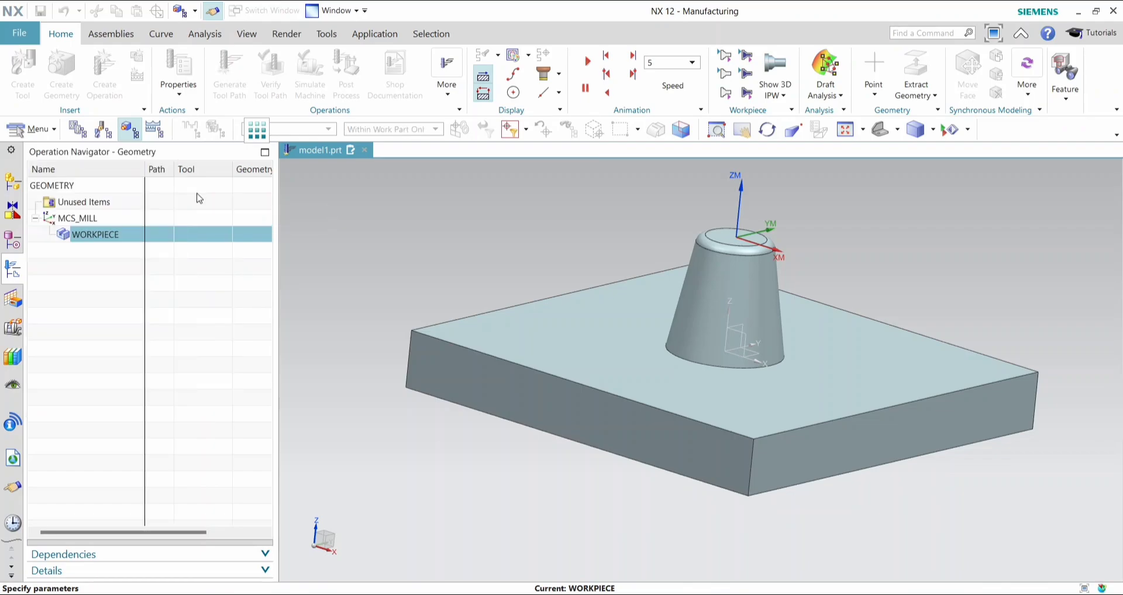
left_click(699, 323)
left_click(567, 367)
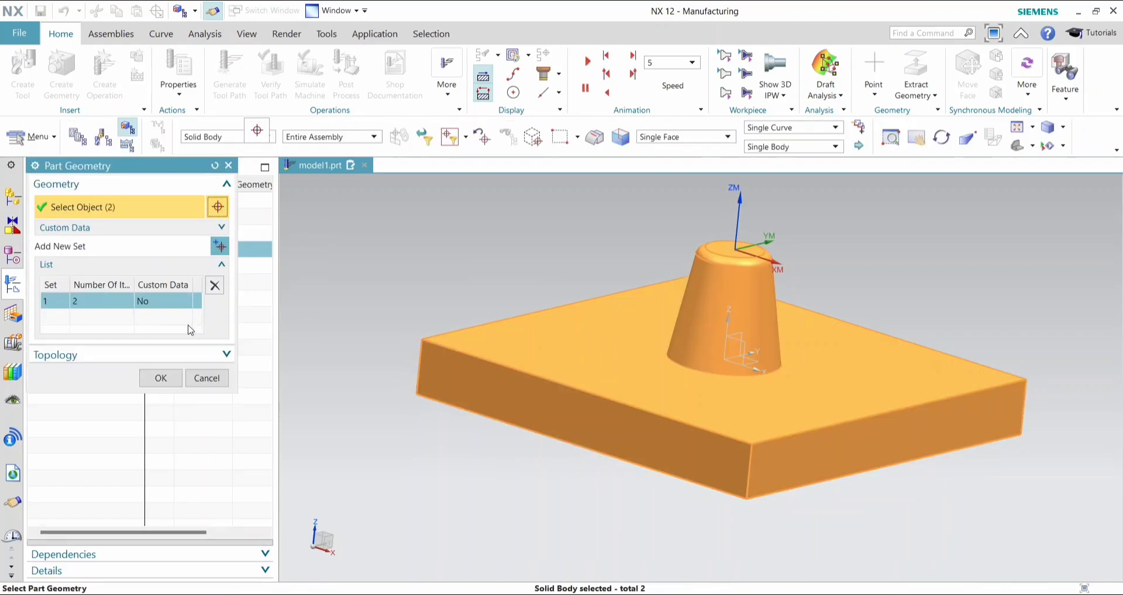
left_click(153, 378)
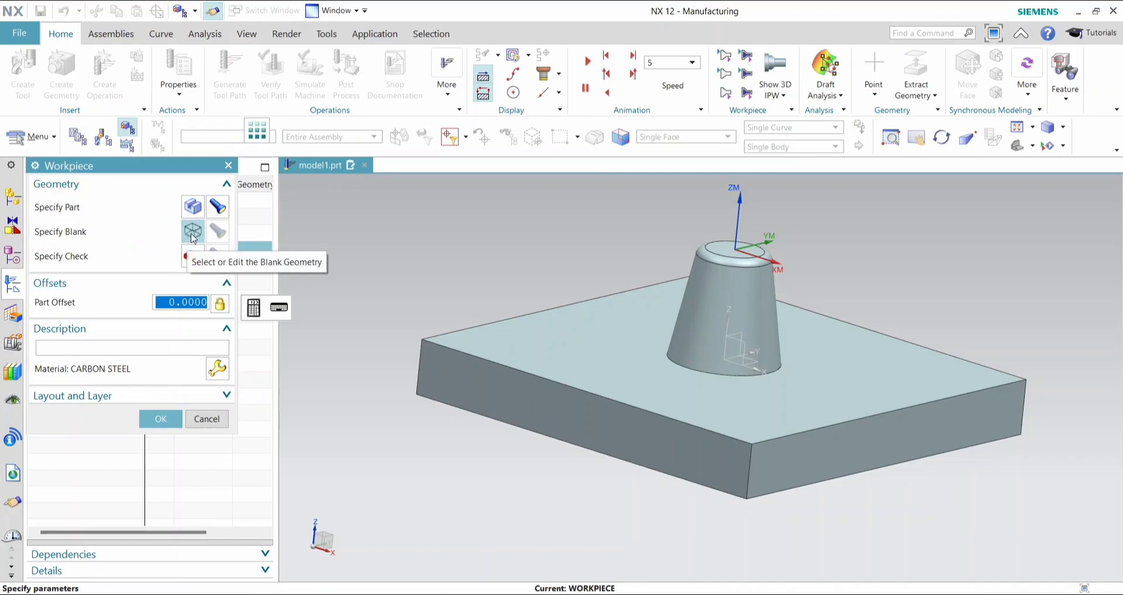
Define the blank of WORKPIECE as a Bounding Block with zero offsets and accept the workpiece geometry.
left_click(193, 233)
left_click(223, 192)
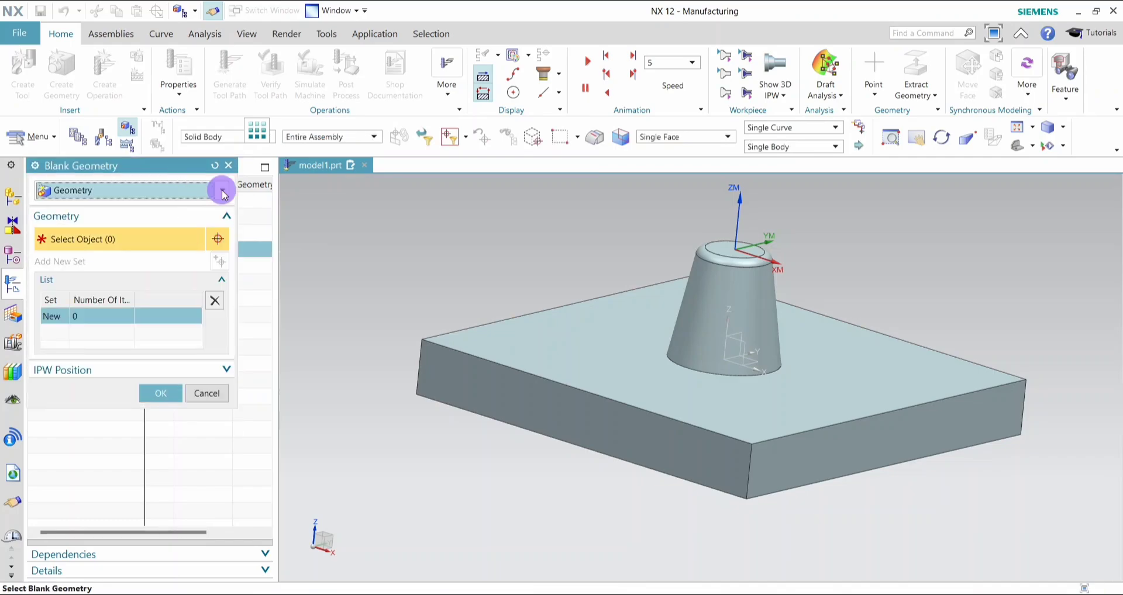
left_click(87, 242)
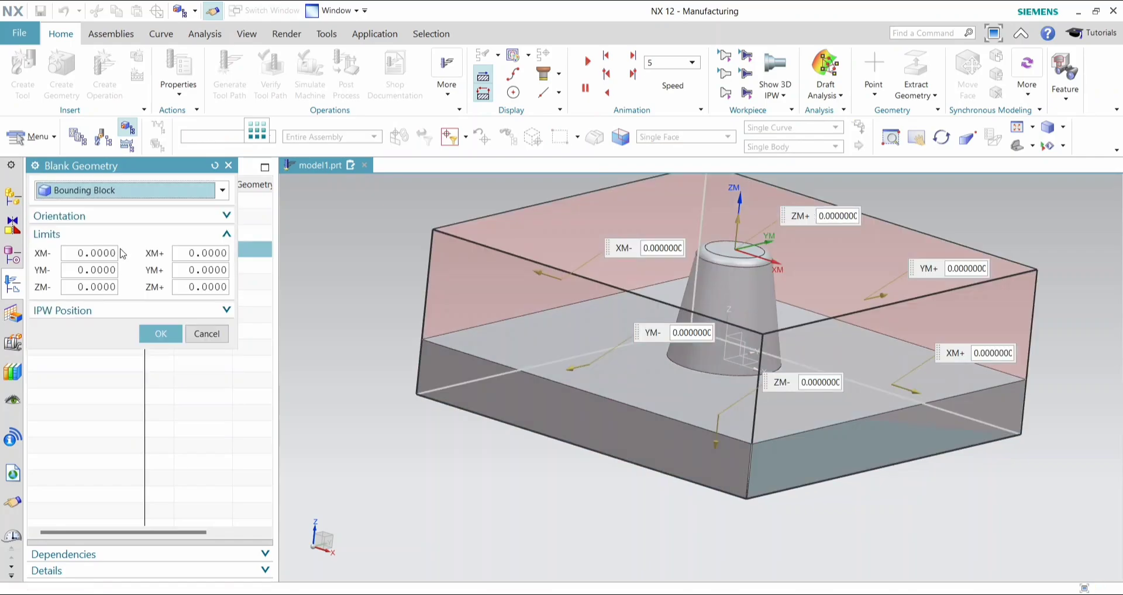
left_click(160, 333)
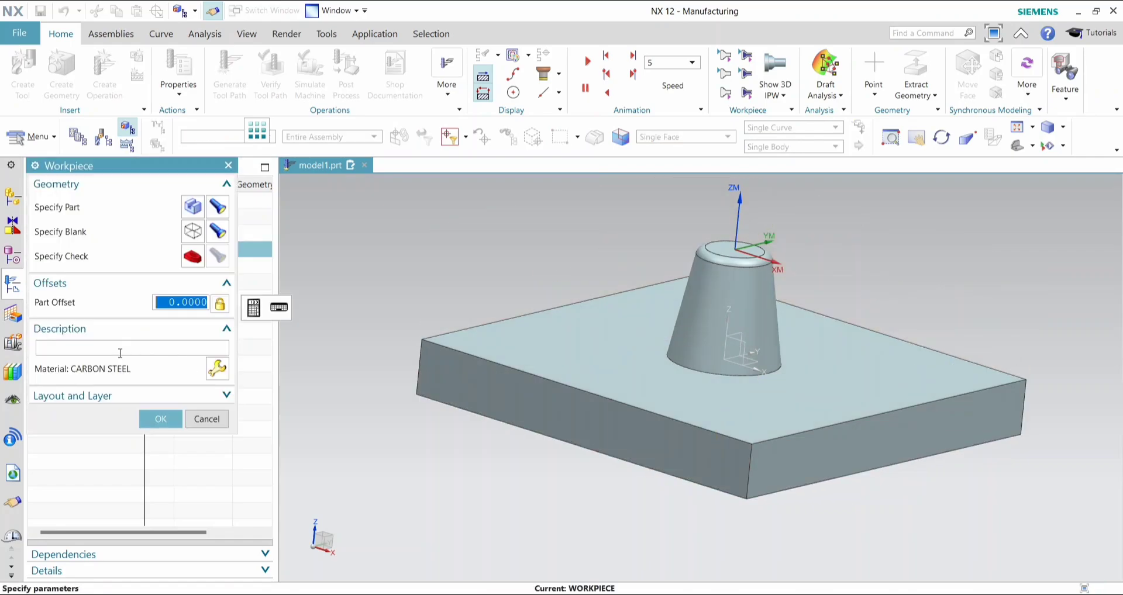
left_click(151, 421)
Insert a mill_contour CAVITY_MILL operation under WORKPIECE.
right_click(117, 234)
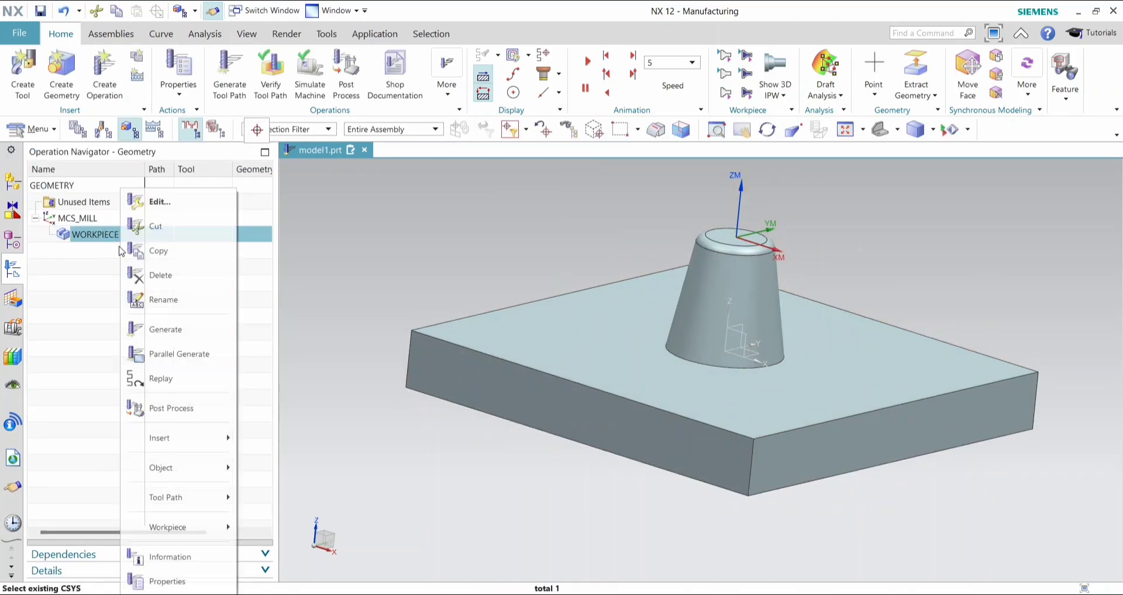
mouse_move(187, 444)
left_click(264, 440)
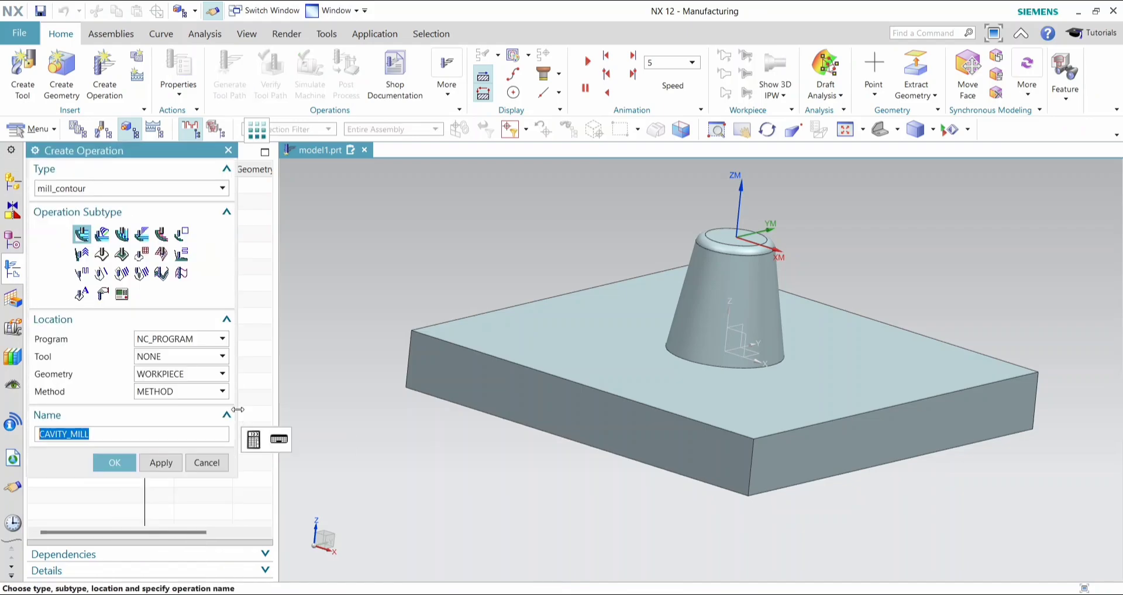
left_click(124, 467)
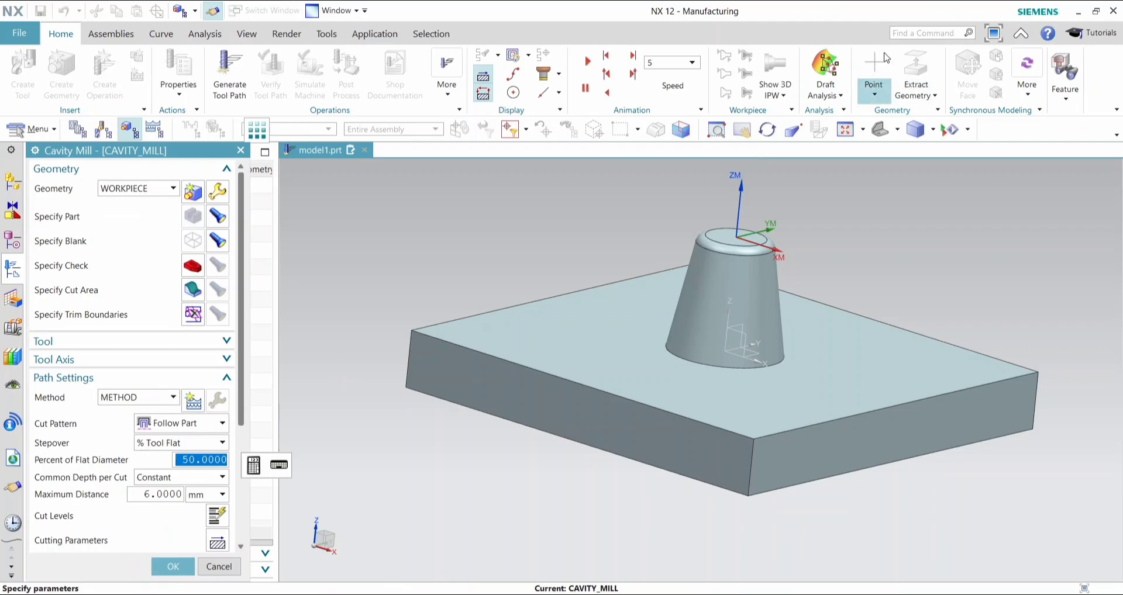
Specify the boss faces and the plate's upper face as the cut area of the cavity mill operation.
left_click(896, 130)
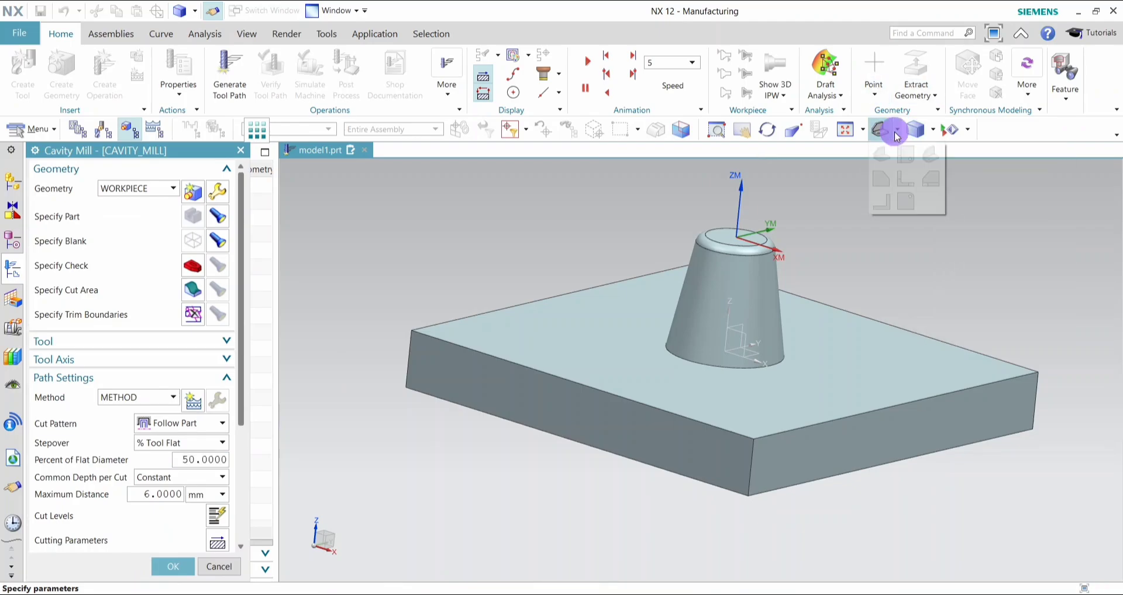
left_click(908, 156)
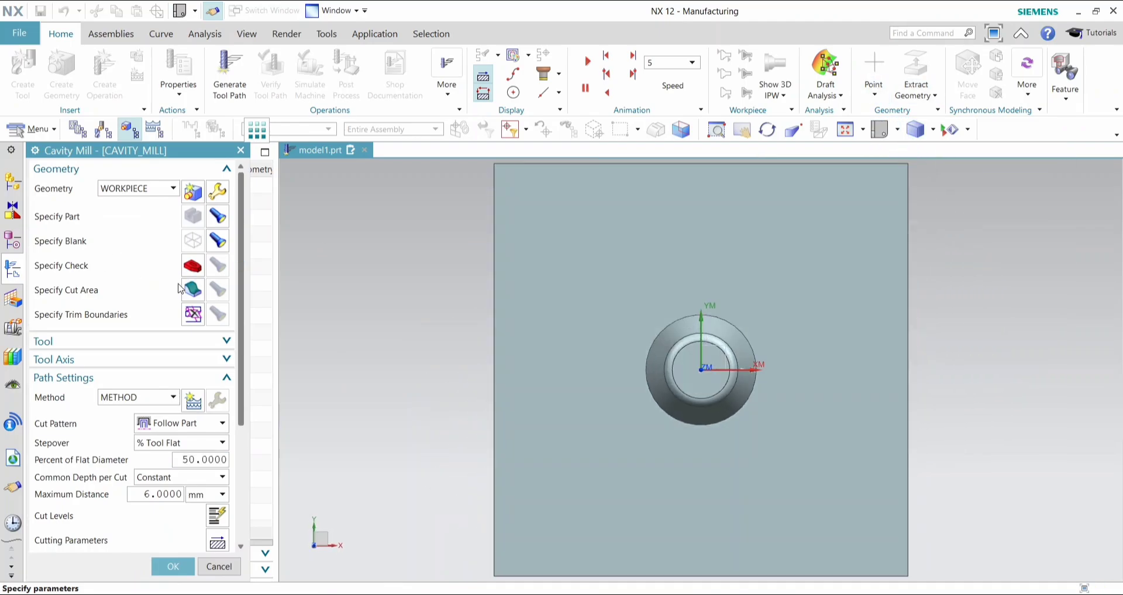
left_click(189, 295)
left_click_drag(577, 265, 840, 477)
left_click(589, 505)
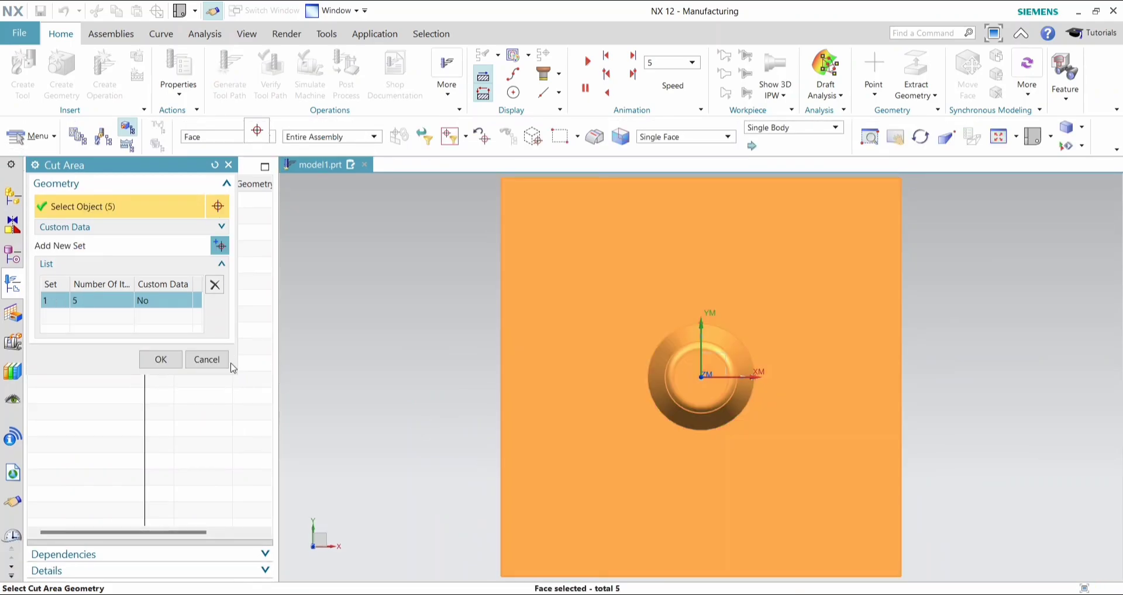
left_click(157, 375)
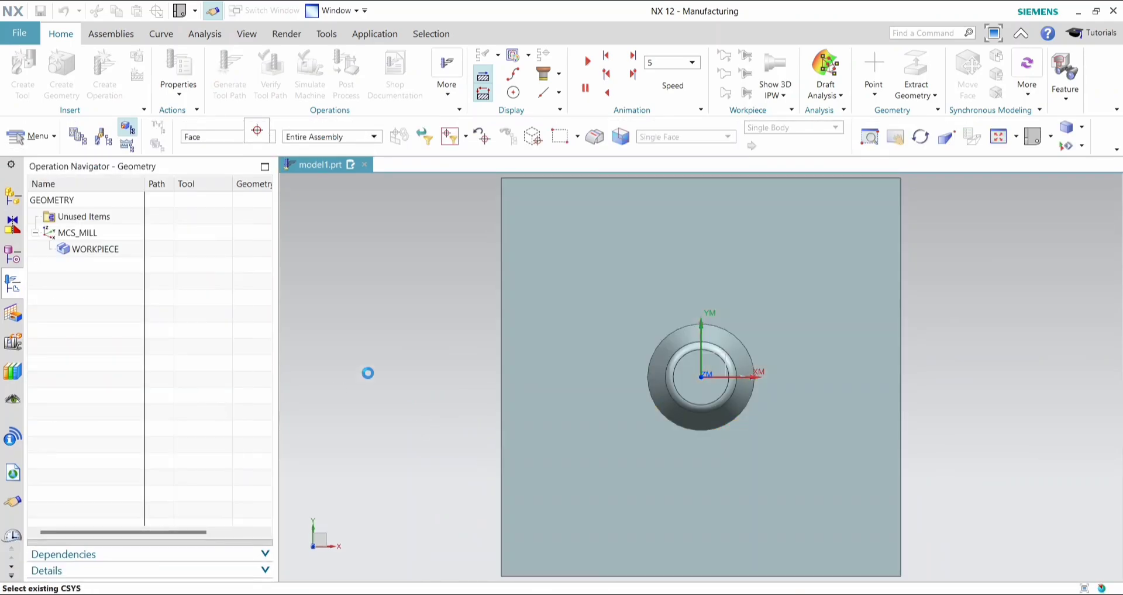
Create a new mill_contour tool named MILL with a 20 mm diameter for the cavity mill operation.
left_click(1050, 137)
left_click(1063, 160)
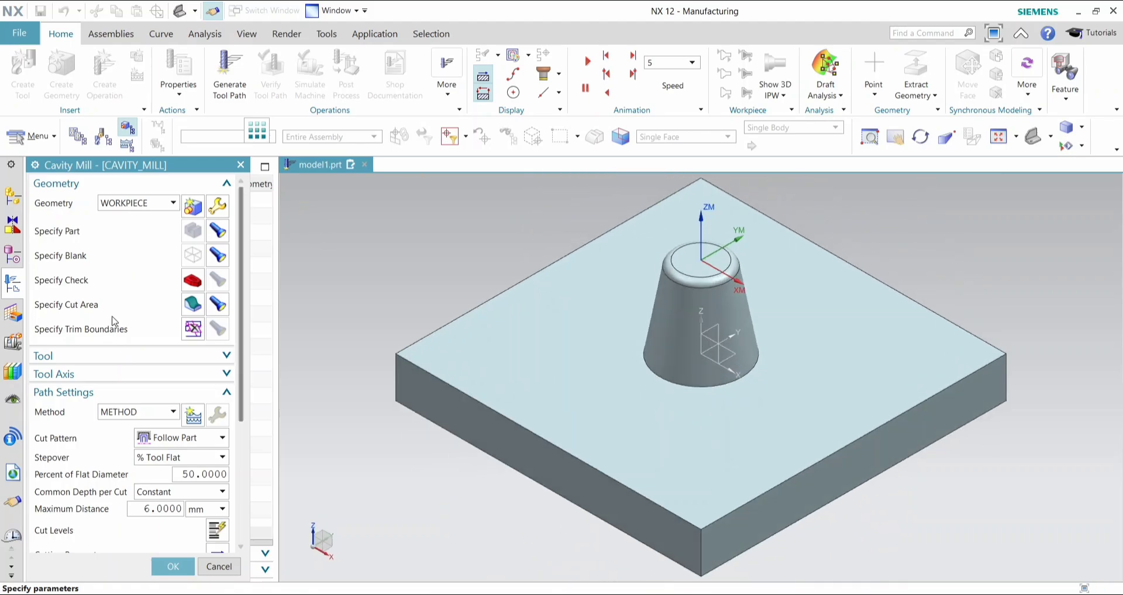
left_click(73, 356)
left_click(193, 378)
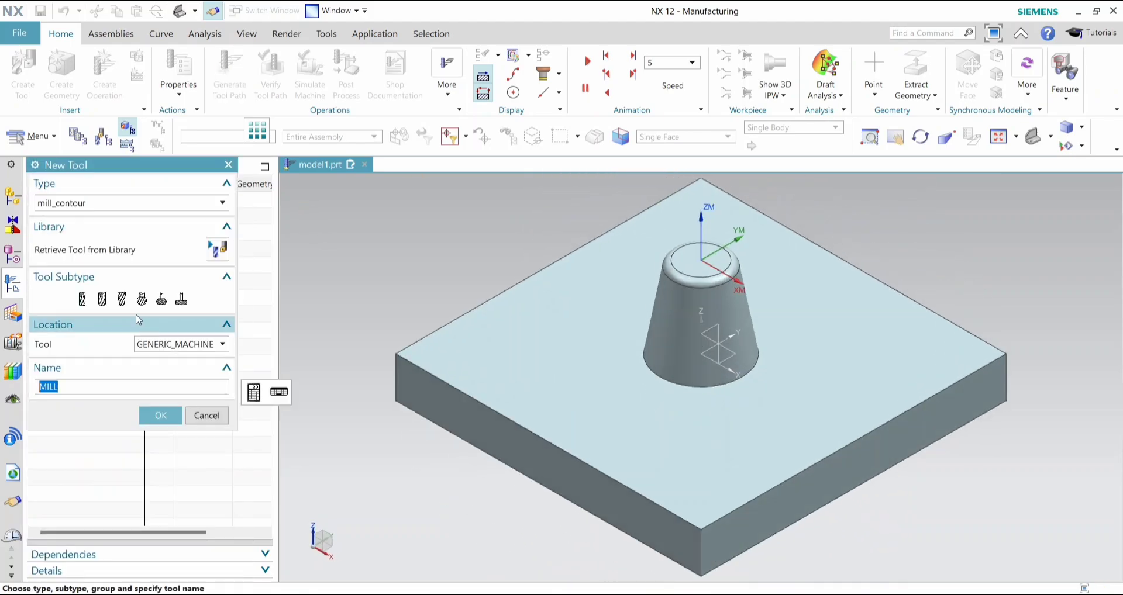
left_click(163, 413)
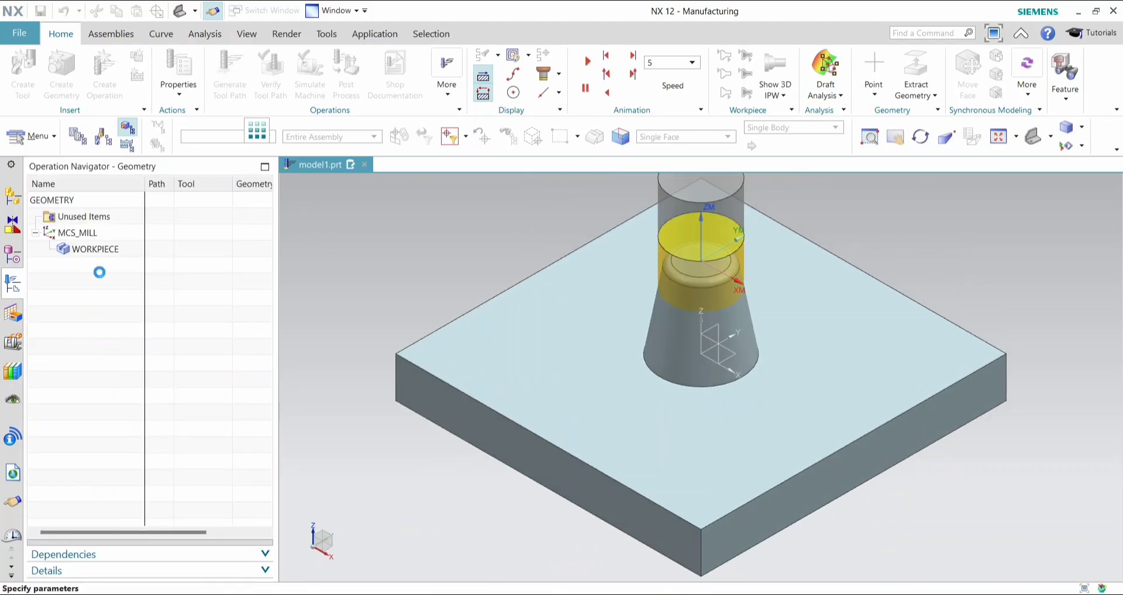
type("20")
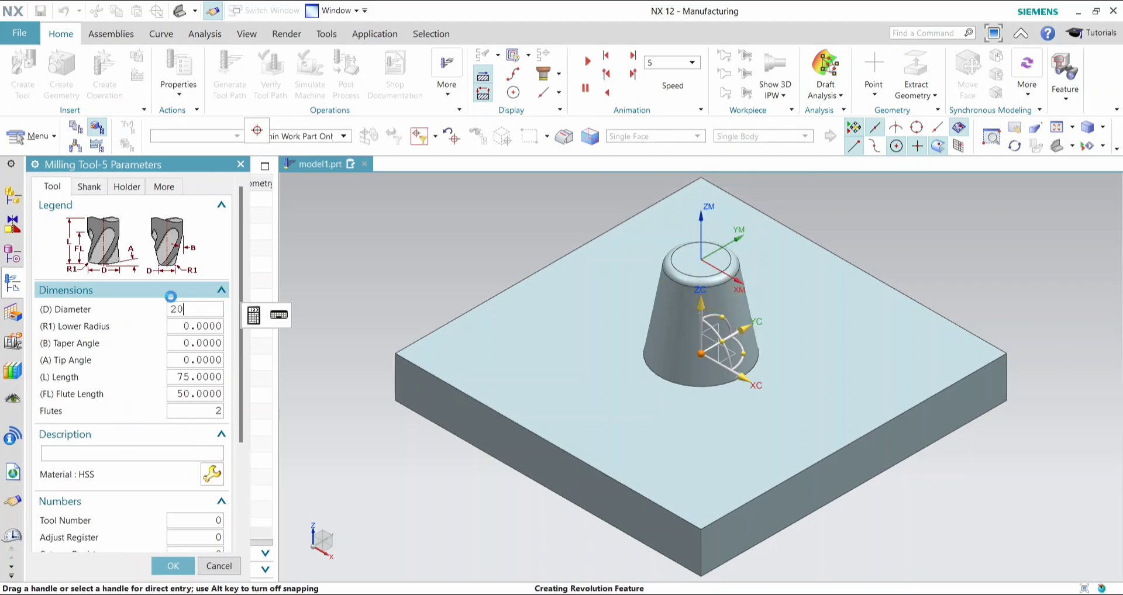
left_click(173, 566)
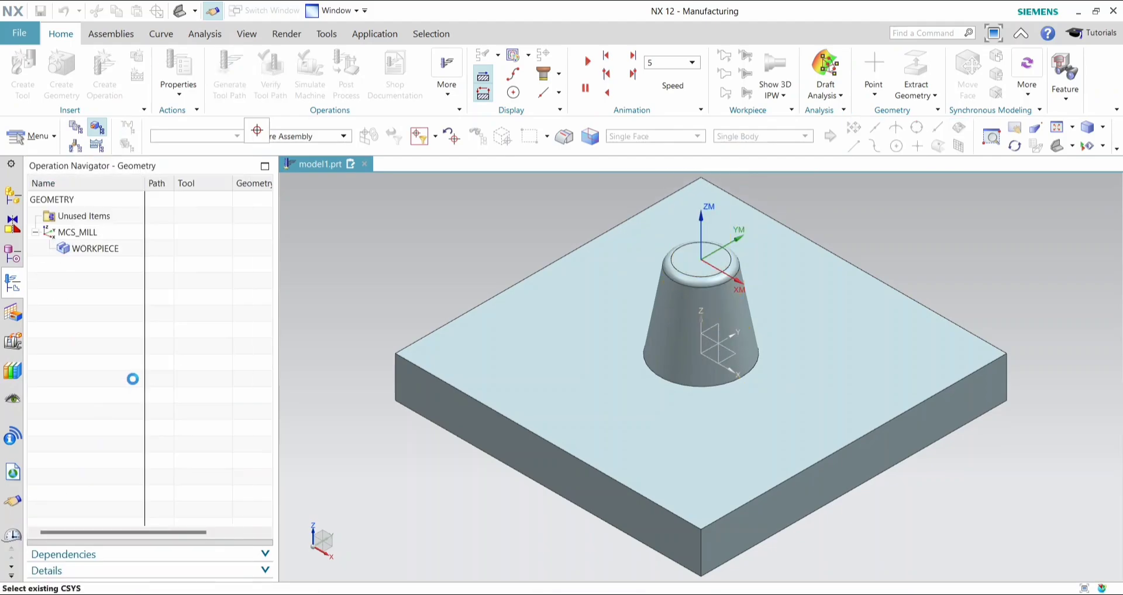
Set the machining method of the cavity mill operation to MILL_FINISH.
scroll(131, 362, "down", 5)
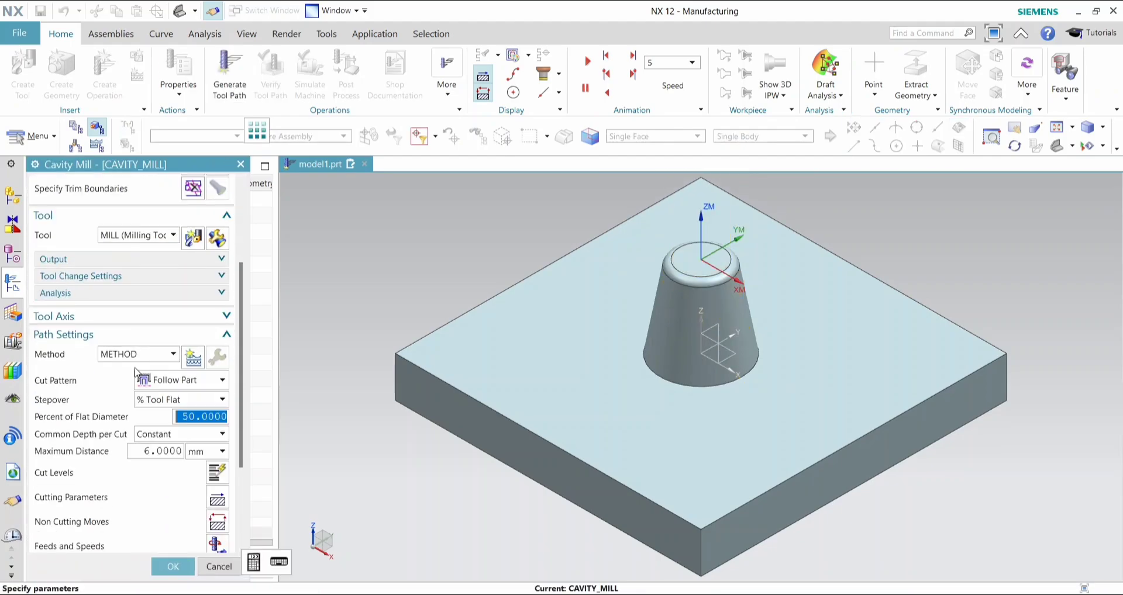
left_click(151, 329)
left_click(159, 378)
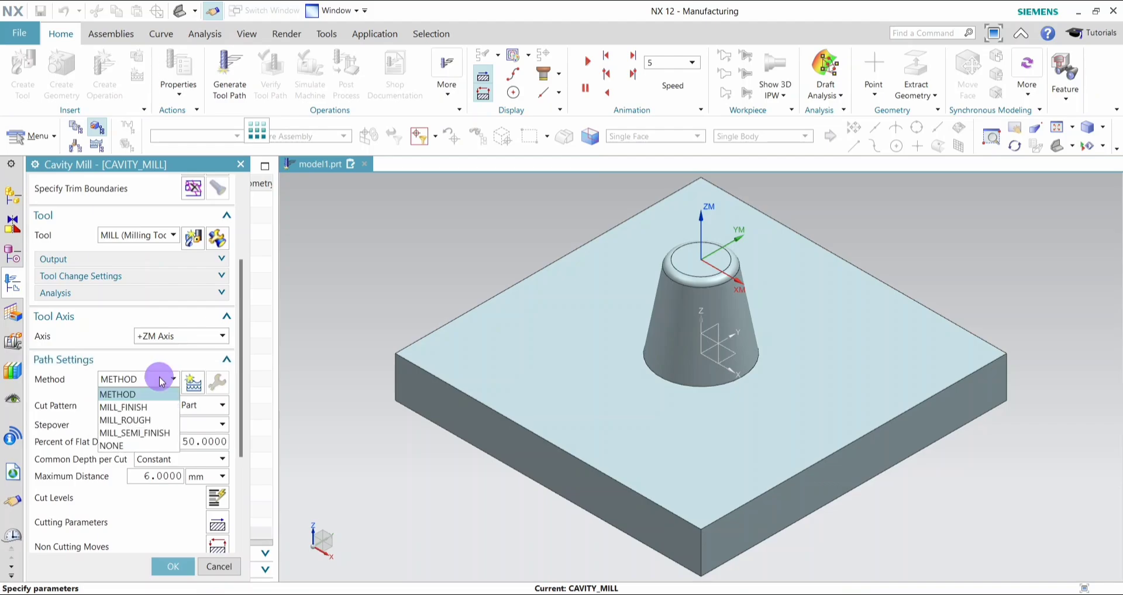
left_click(154, 406)
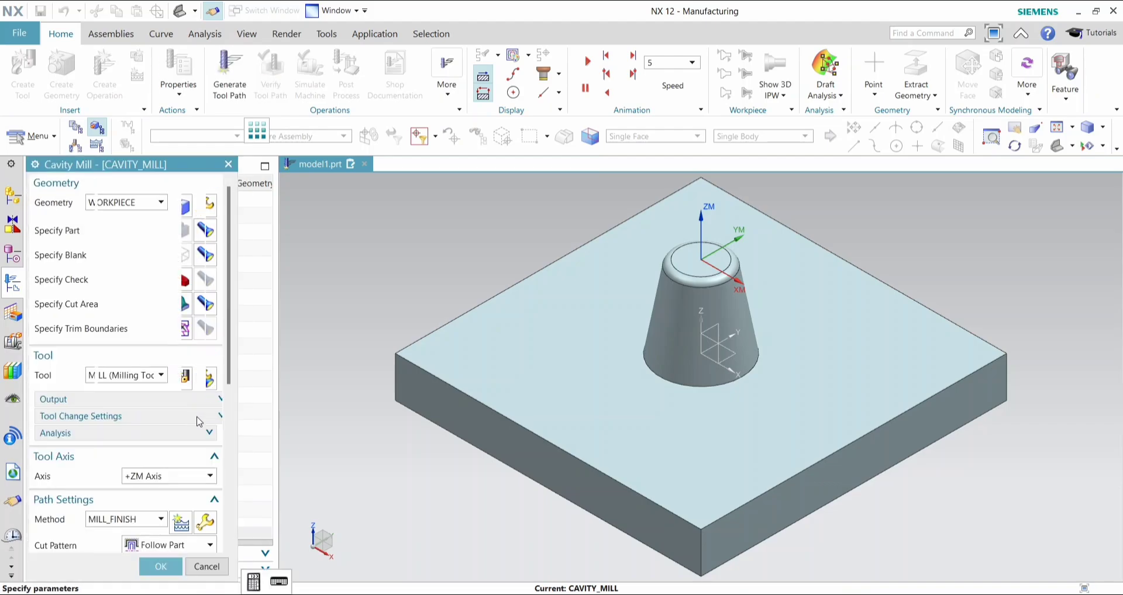
Set the stepover to 70 percent of the tool's flat diameter and the maximum distance per cut to 1 mm.
scroll(193, 458, "down", 3)
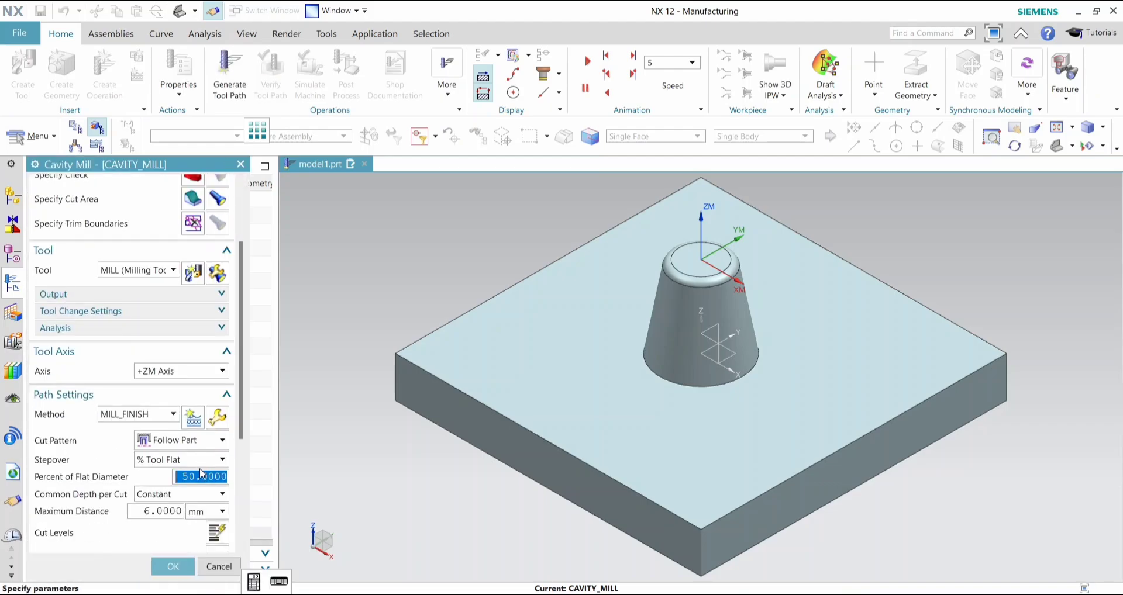
scroll(195, 466, "down", 3)
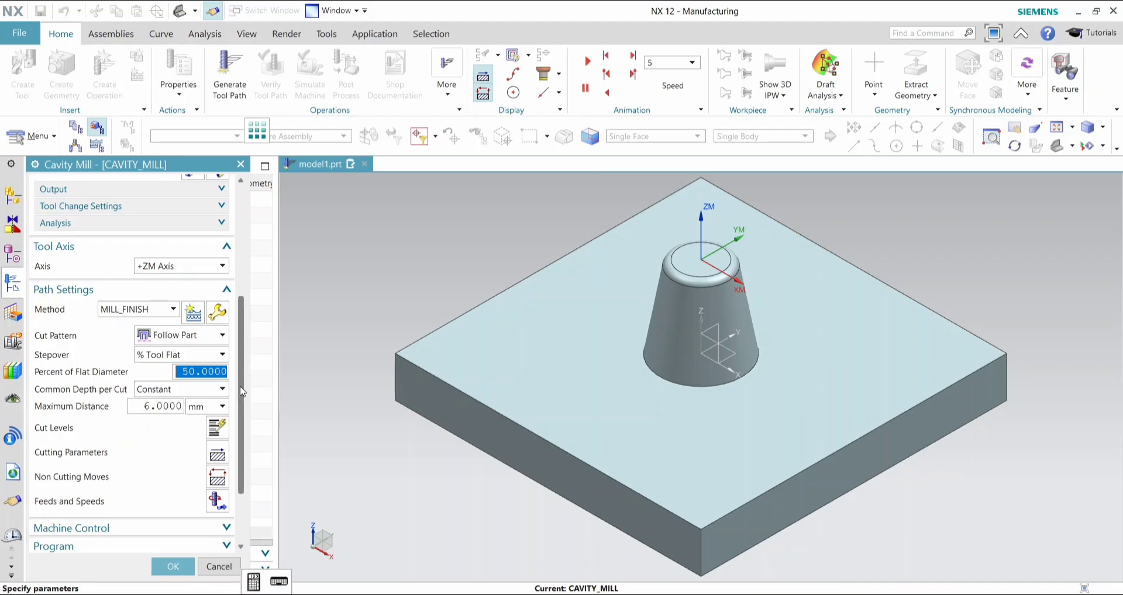
left_click_drag(250, 391, 331, 391)
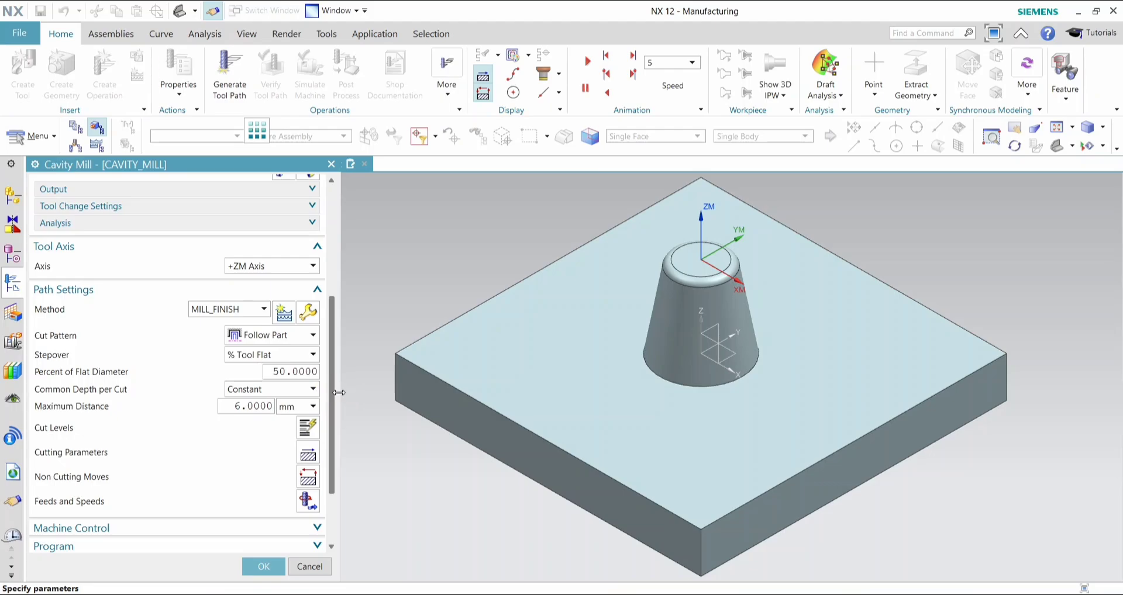
left_click_drag(341, 392, 286, 391)
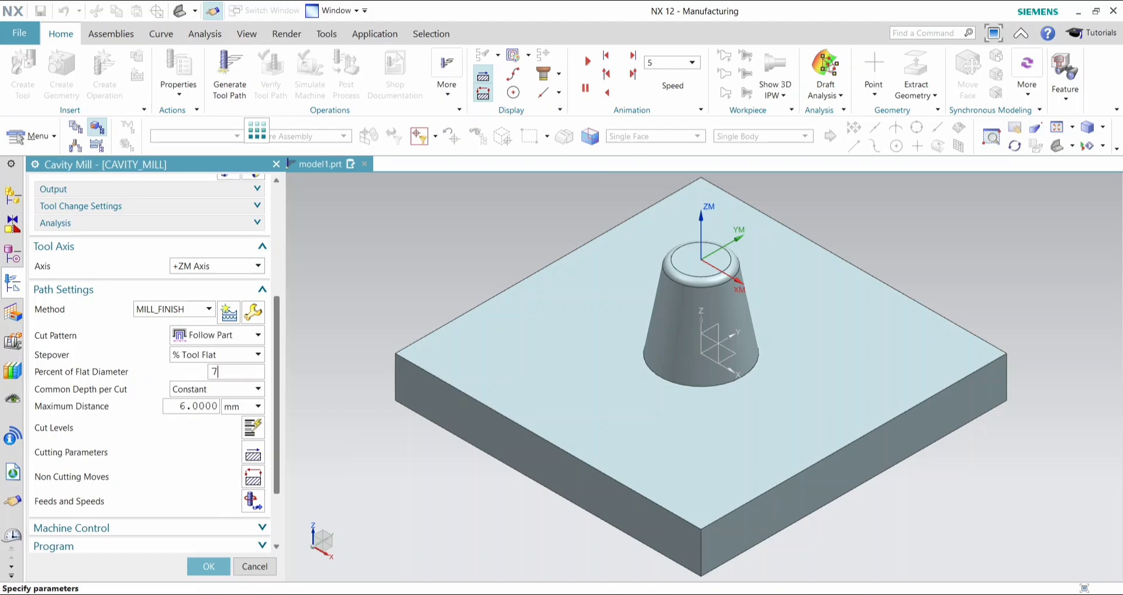
left_click(194, 404)
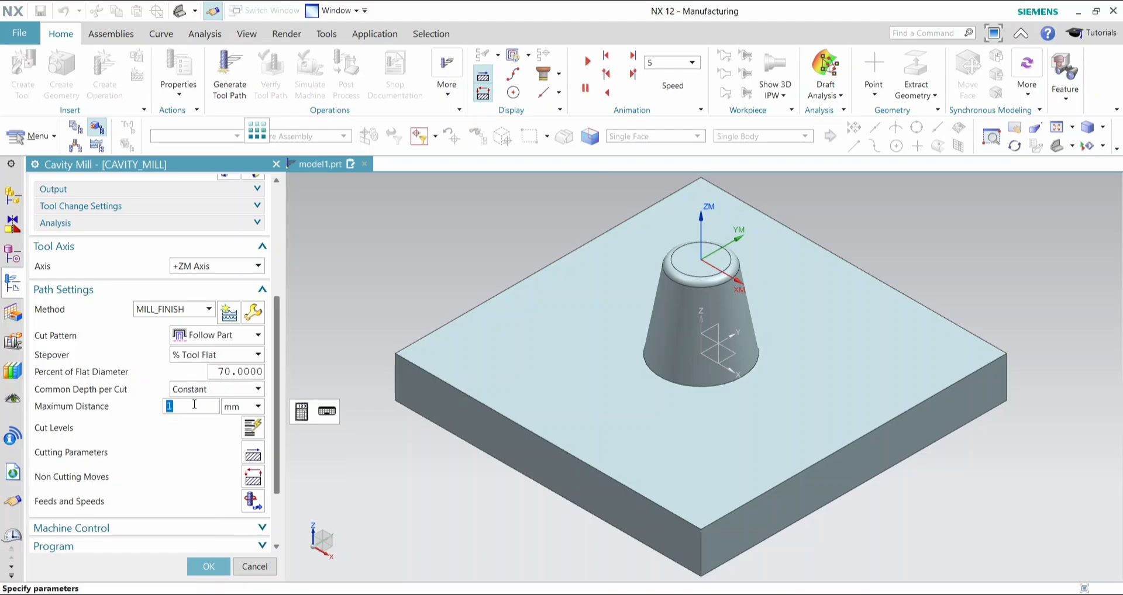
Set the cutting parameters to Depth First cut order and Alternate Cut Direction for open passes.
left_click(257, 465)
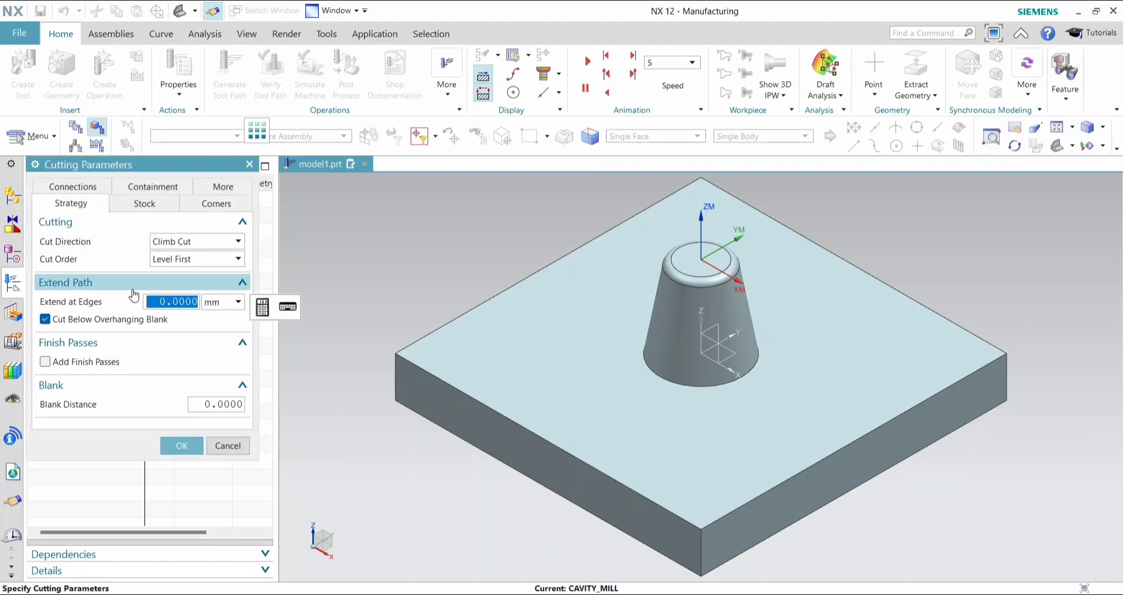
left_click(212, 259)
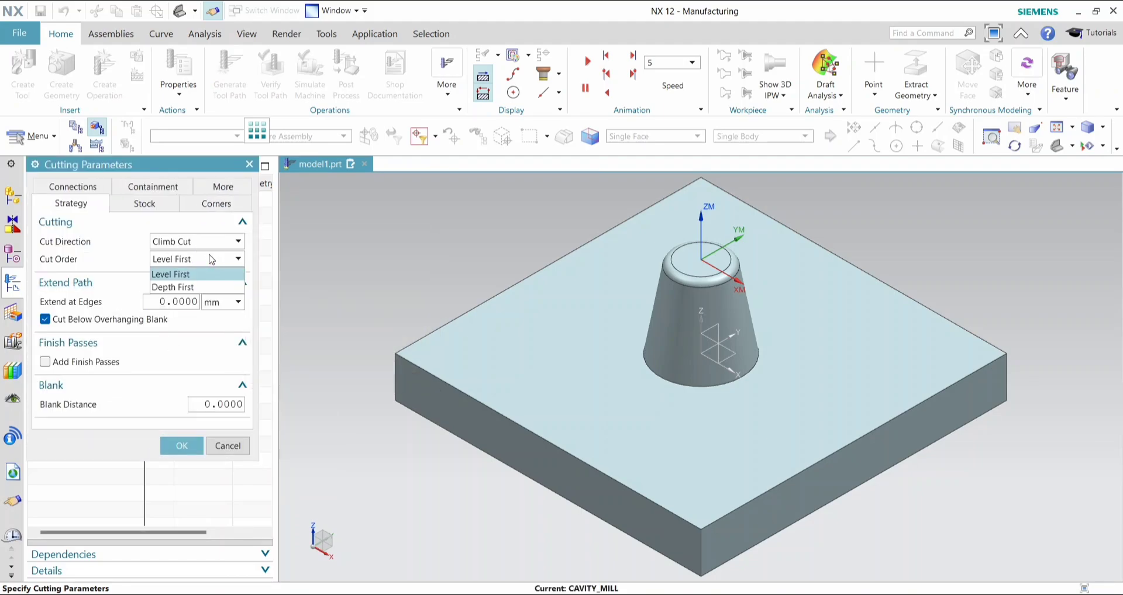
left_click(188, 288)
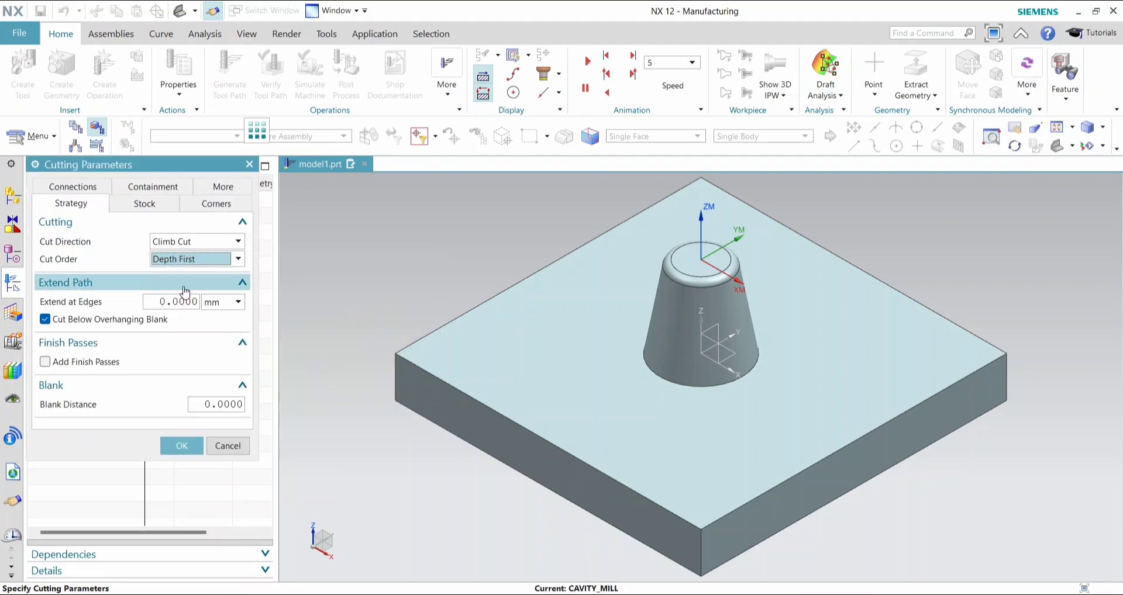
left_click(71, 186)
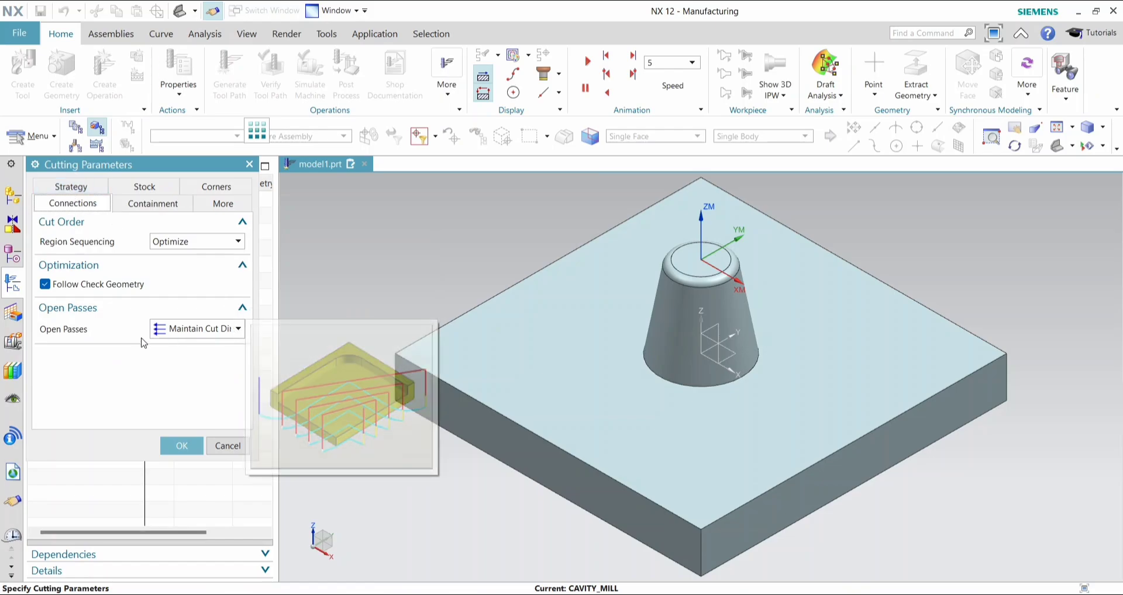
left_click(229, 334)
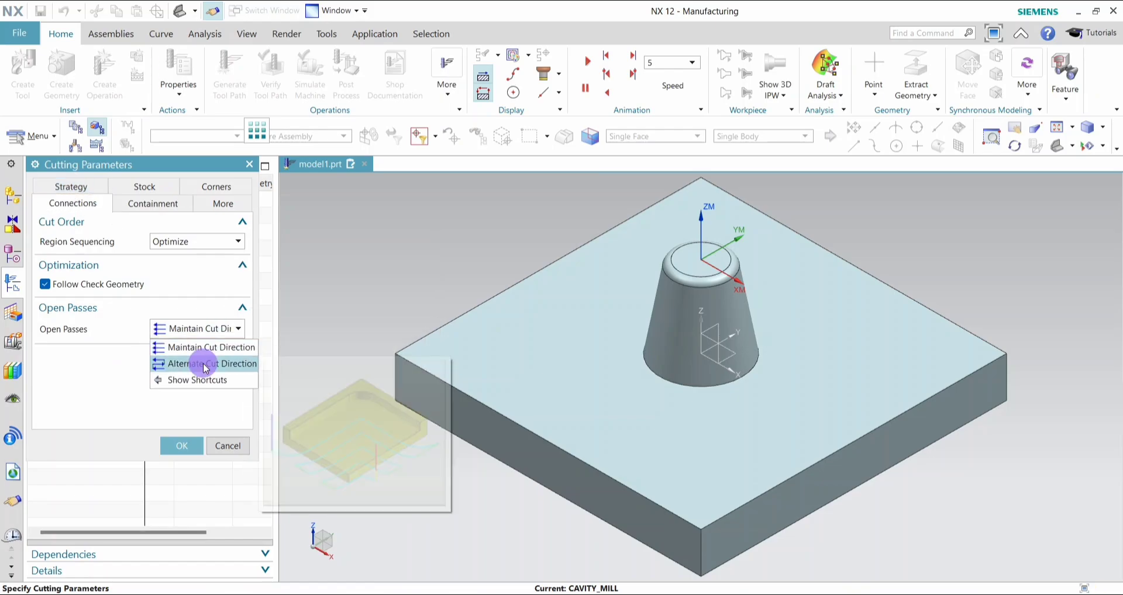
left_click(204, 364)
left_click(174, 446)
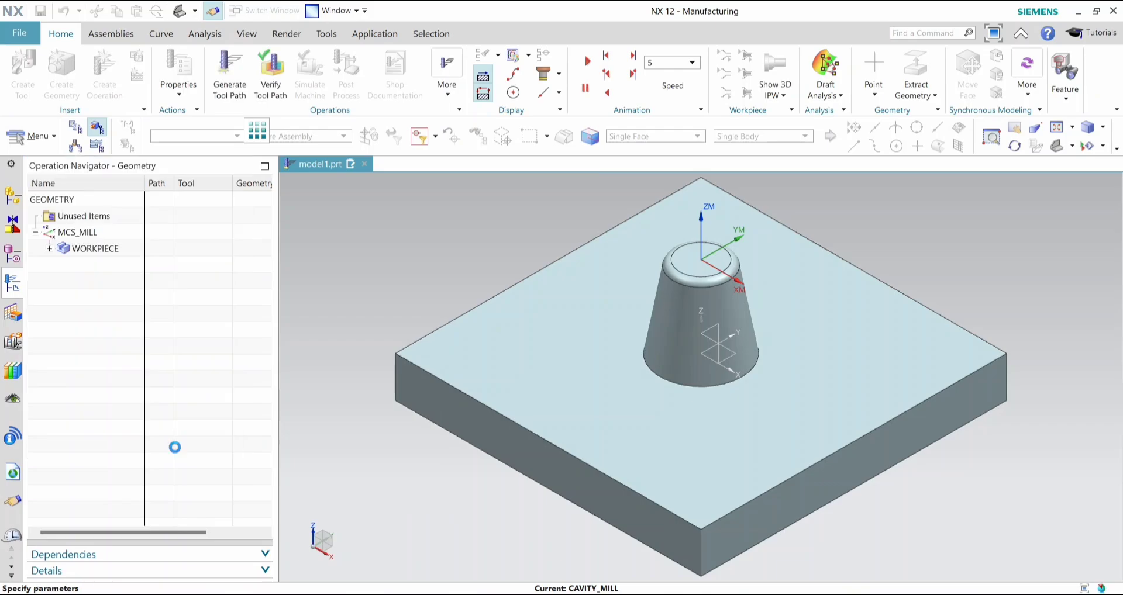
Set the cavity mill operation's spindle speed to 2000 rpm and its cut feed rate to 1000 mmpm.
scroll(176, 468, "down", 3)
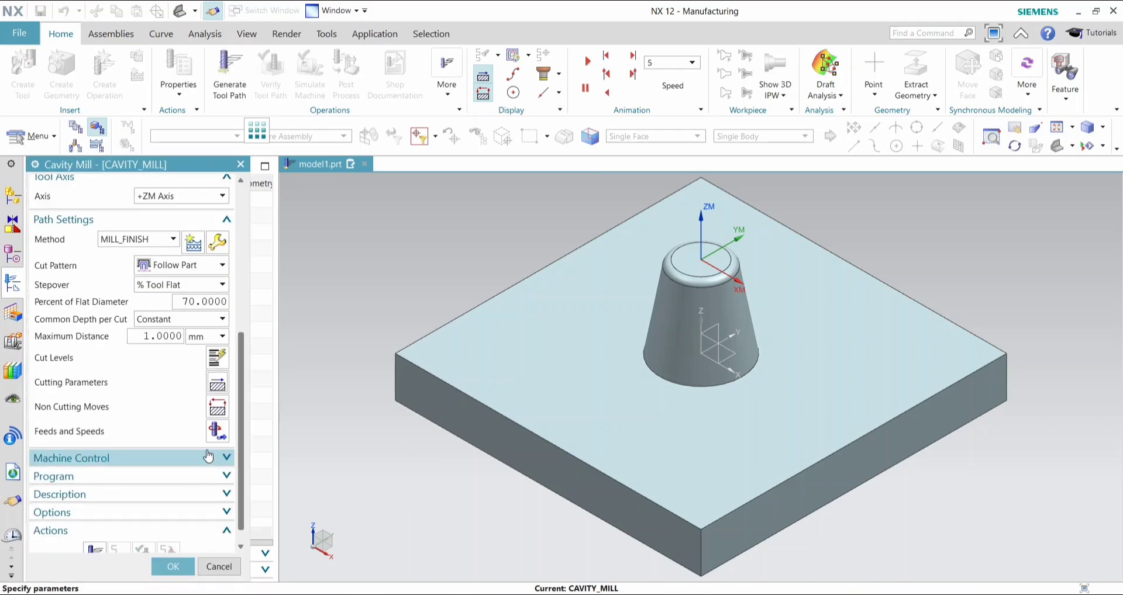
left_click(214, 429)
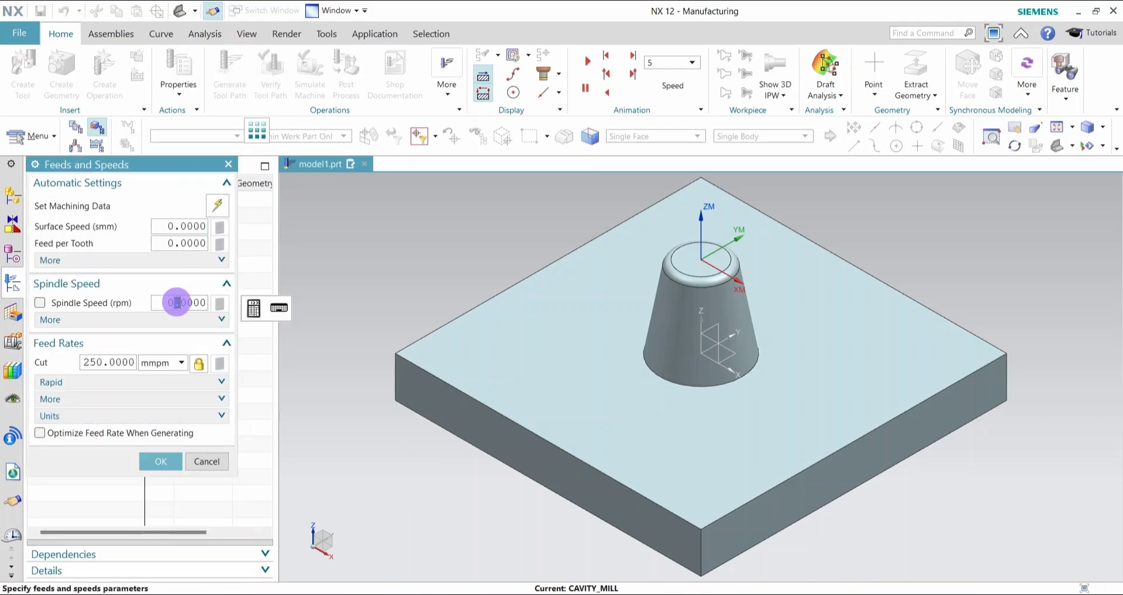
left_click(174, 301)
type("20")
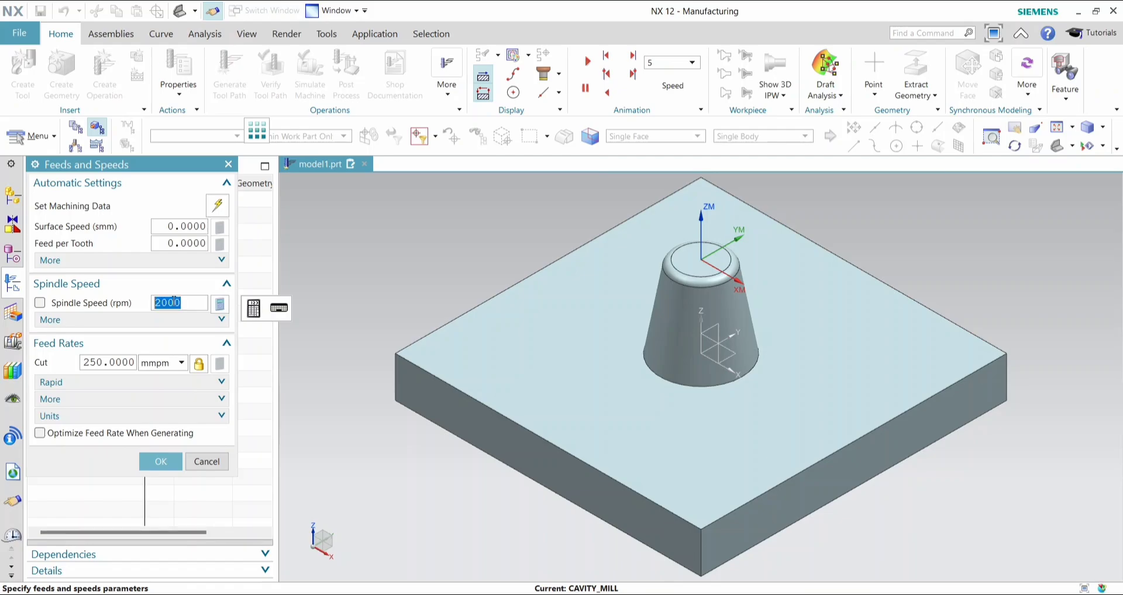
left_click(109, 362)
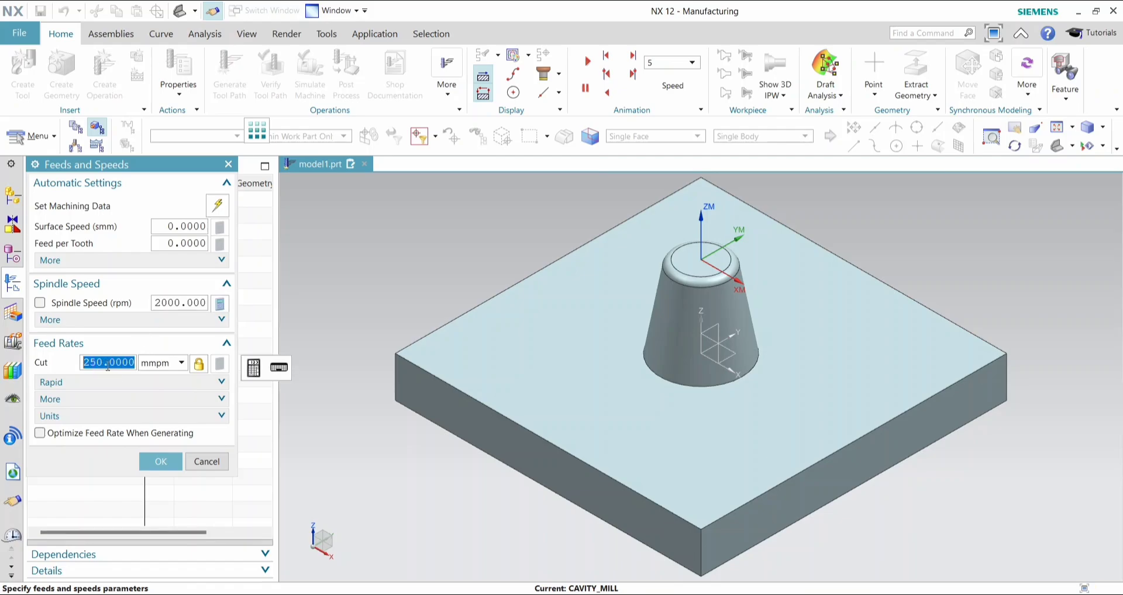
type("1")
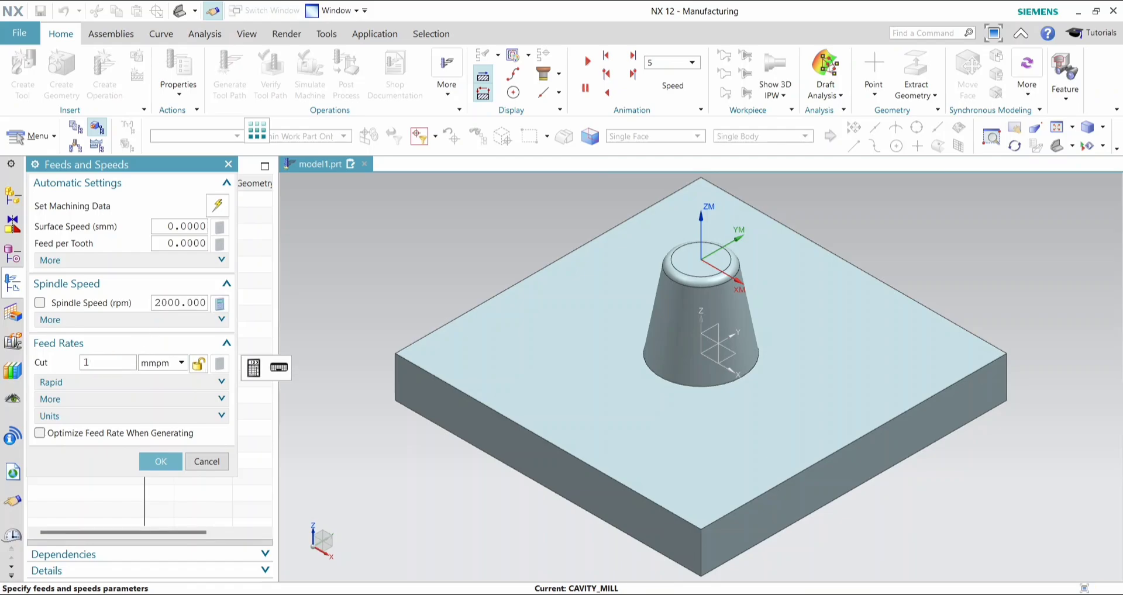
key("Return")
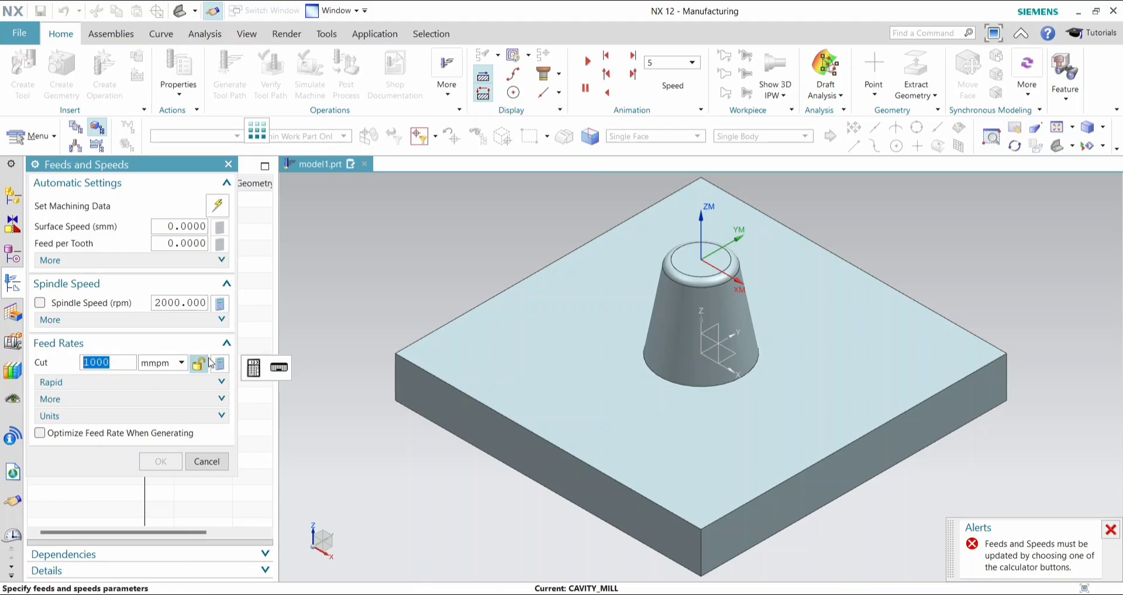
left_click(218, 364)
left_click(155, 461)
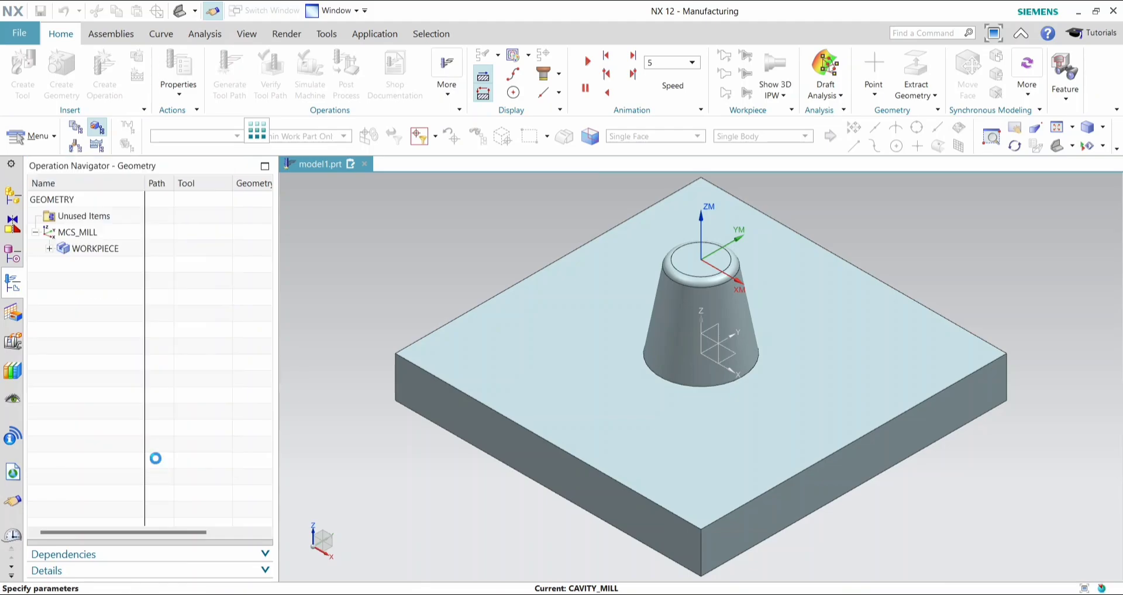
Generate the cavity mill tool path and open its verification.
scroll(137, 461, "down", 1)
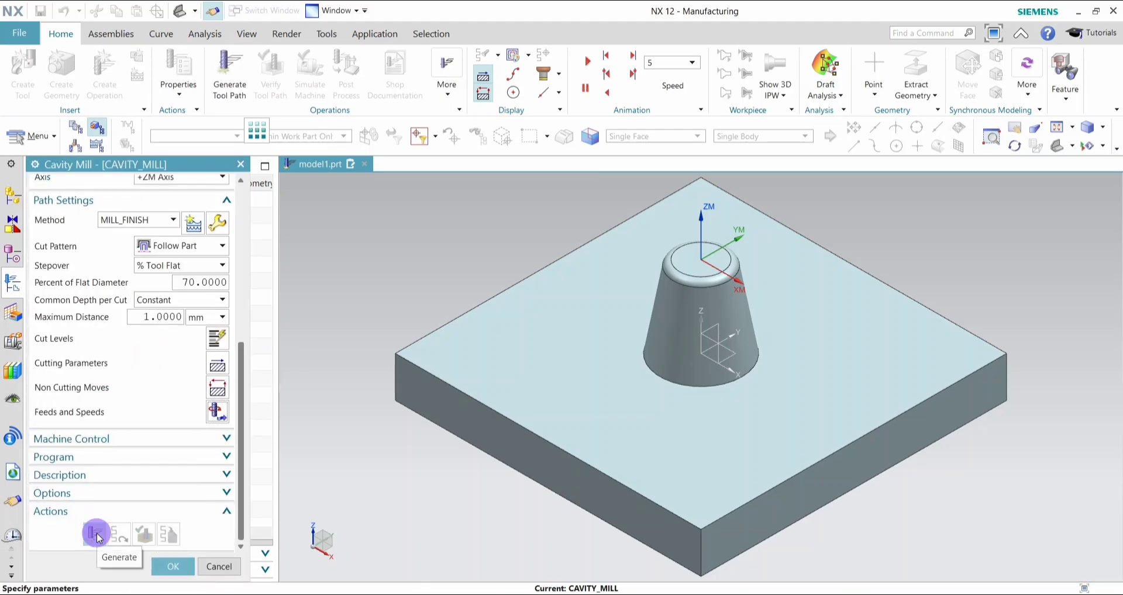
left_click(94, 534)
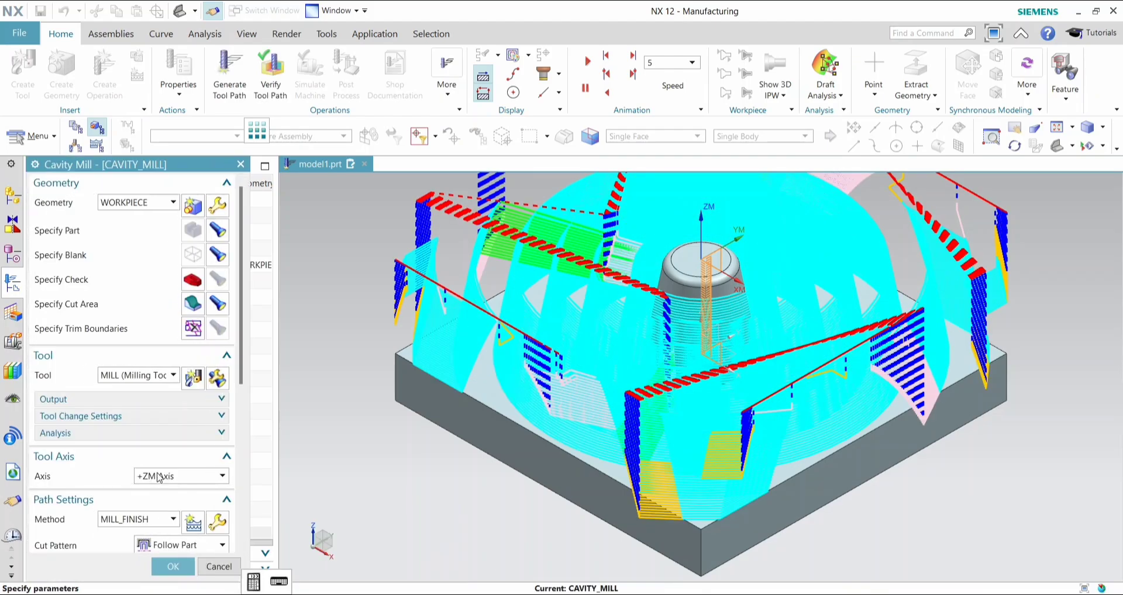
scroll(132, 541, "down", 6)
scroll(134, 545, "down", 6)
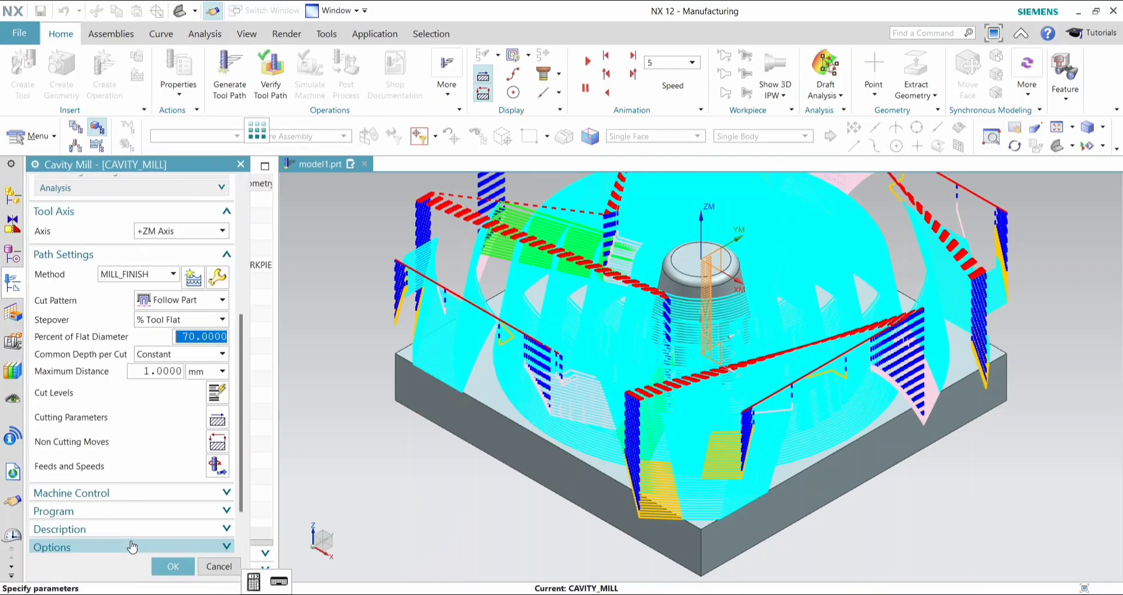
left_click(144, 535)
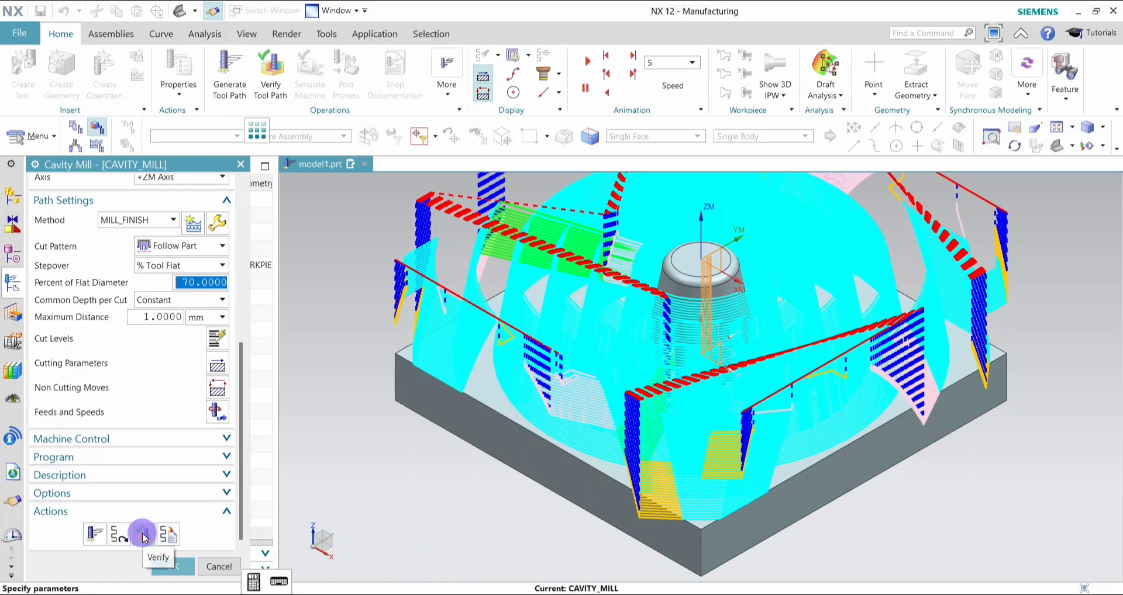
Run the 3D Dynamic material removal simulation, starting at animation speed 7 and raising it to 10 during playback.
left_click(99, 281)
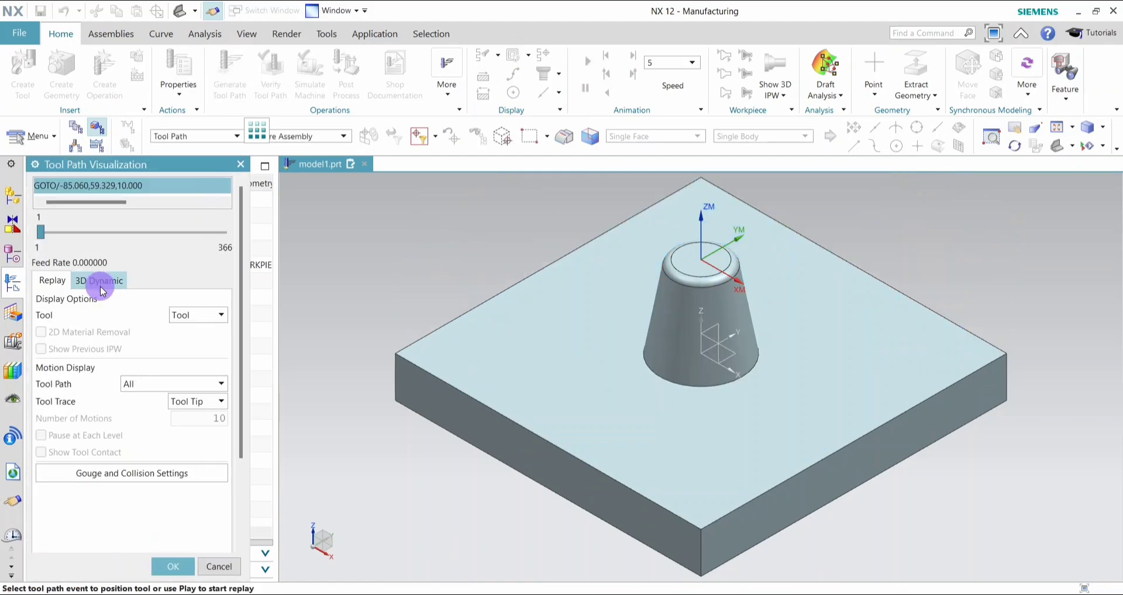
scroll(125, 478, "down", 3)
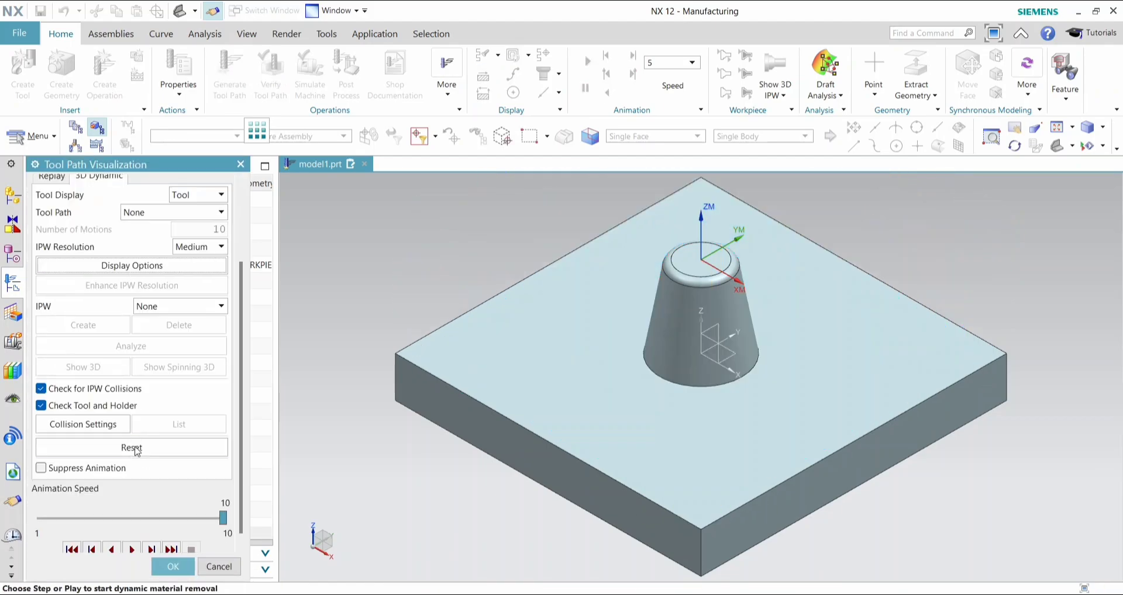
left_click(137, 519)
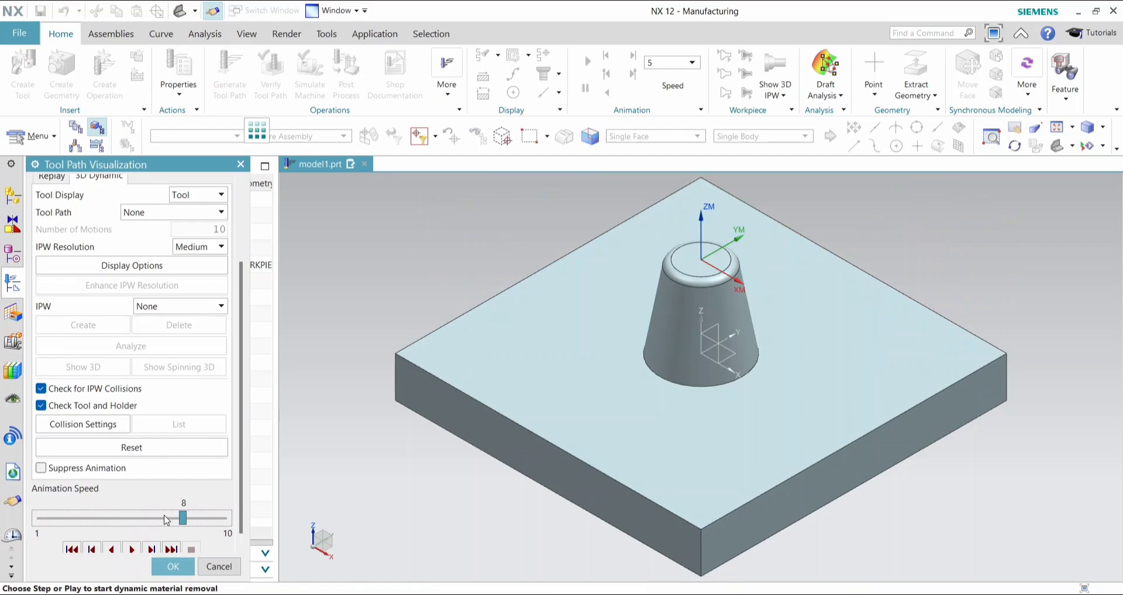
scroll(134, 560, "down", 1)
left_click(131, 541)
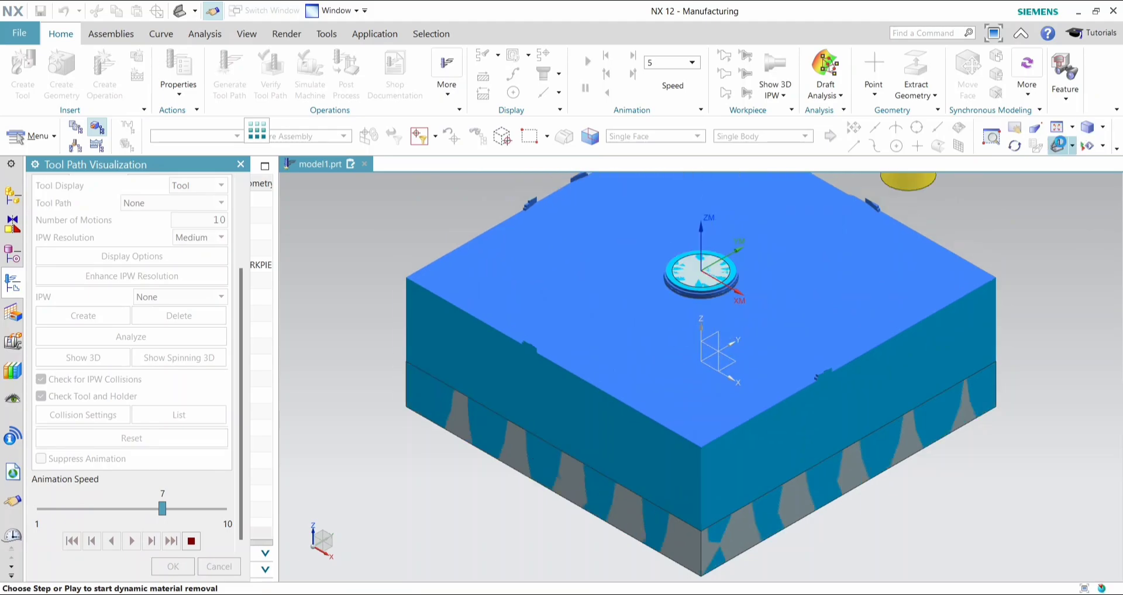
left_click(104, 509)
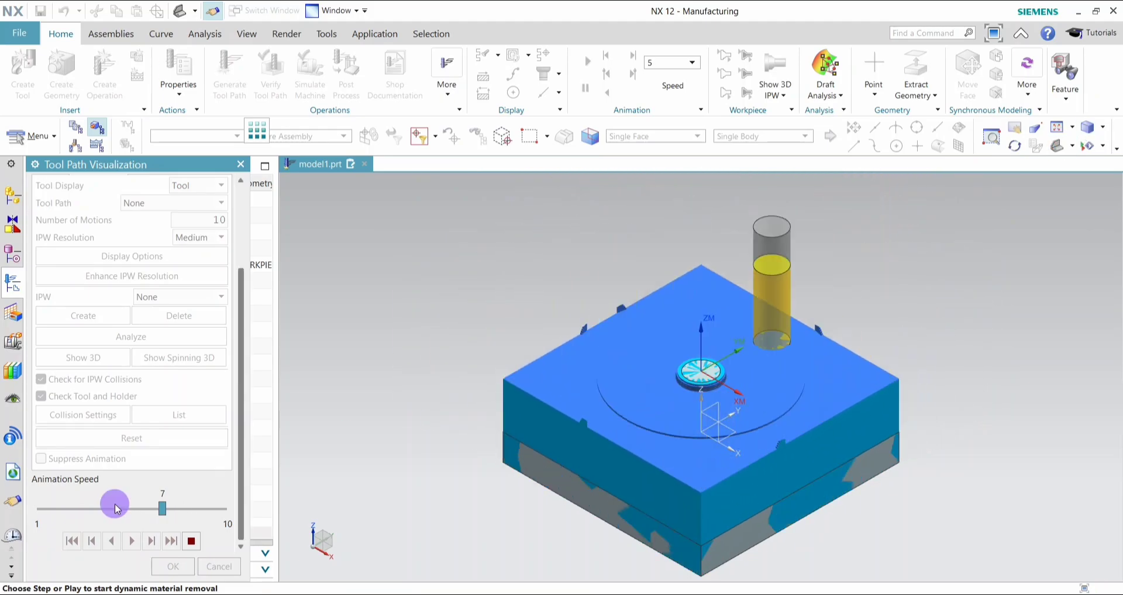
left_click(214, 510)
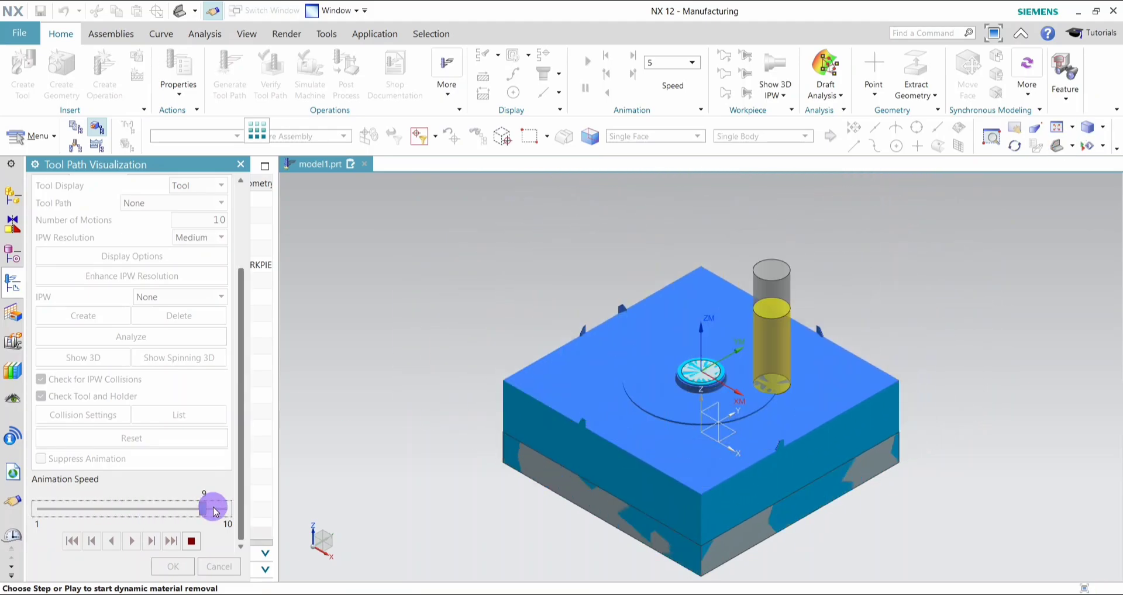
left_click(214, 511)
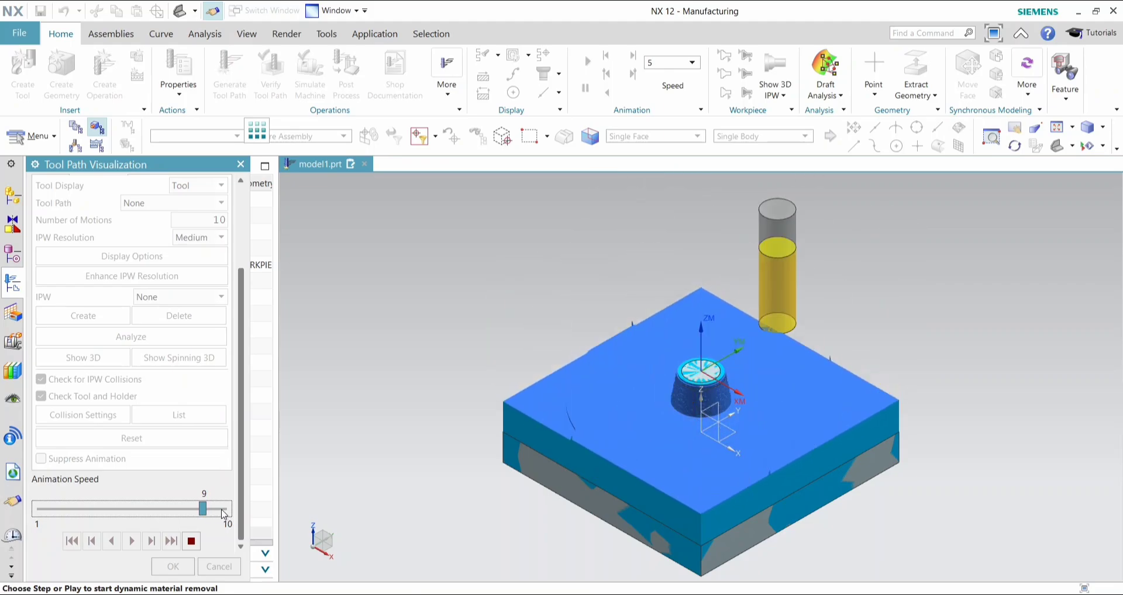
left_click(222, 511)
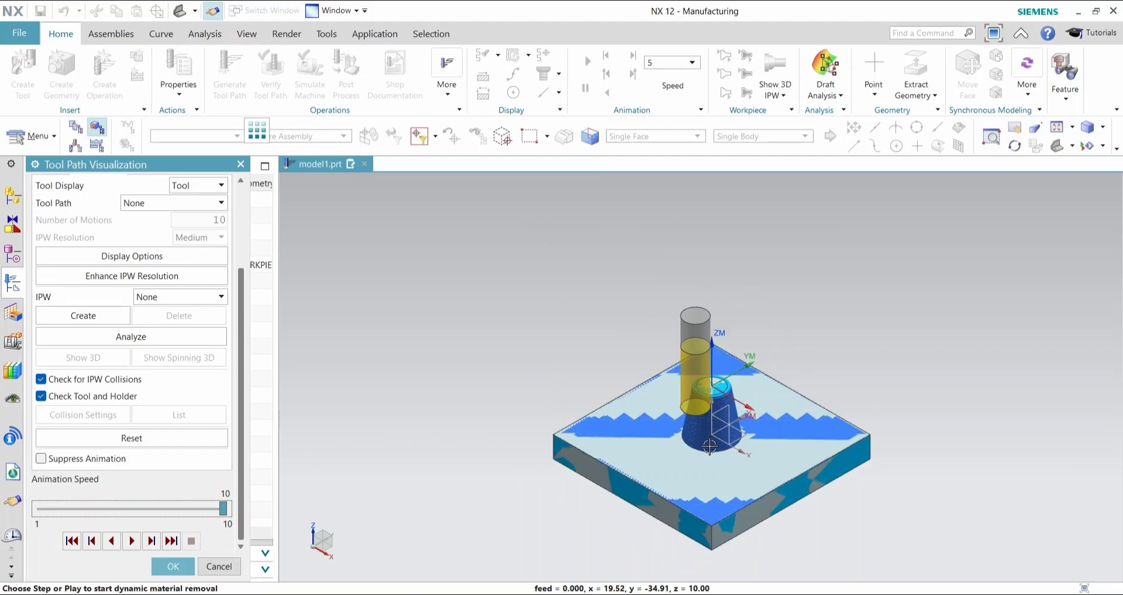
Examine the simulated boss and plate surfaces up close, and accept the verification and the cavity mill operation.
scroll(731, 438, "up", 8)
scroll(715, 287, "down", 8)
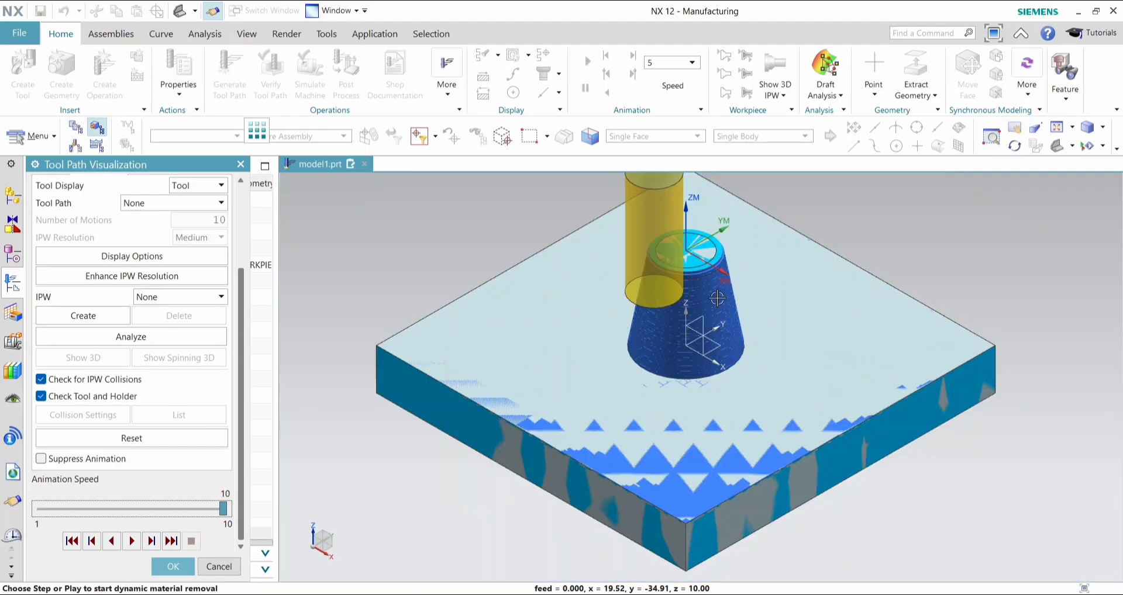
scroll(734, 282, "down", 3)
scroll(734, 282, "up", 8)
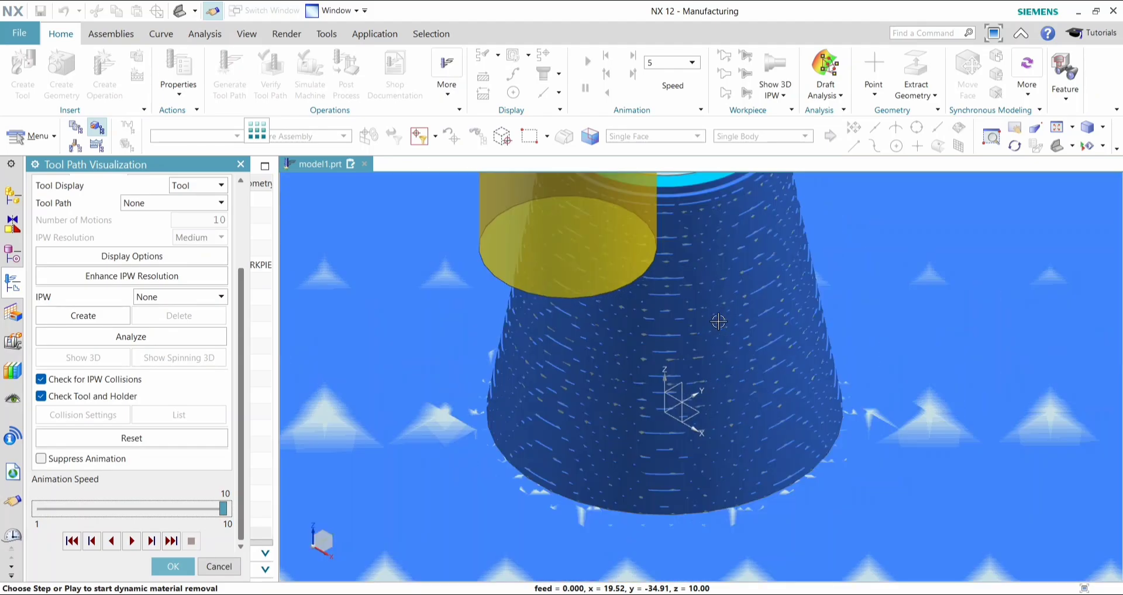
scroll(666, 338, "down", 5)
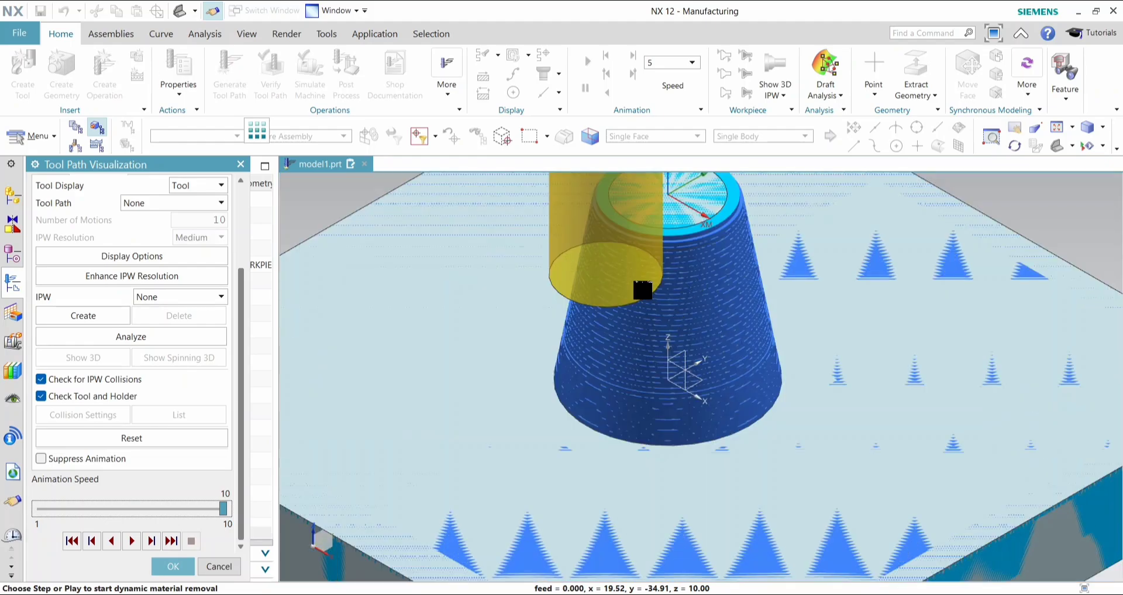
left_click(173, 567)
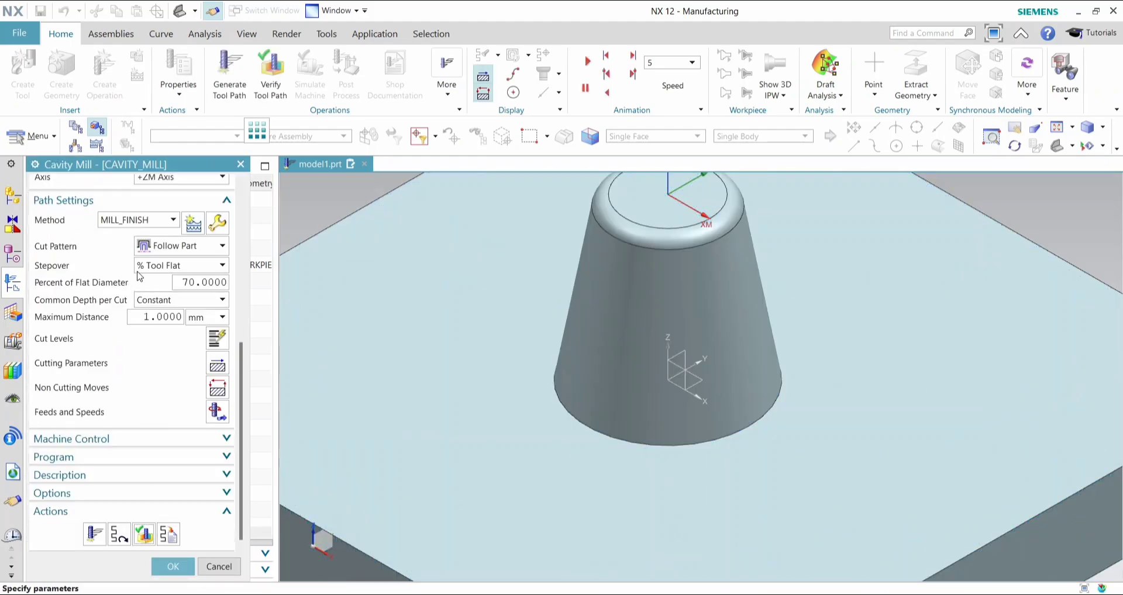
left_click(174, 567)
Insert a mill_contour operation of subtype FIXED_CONTOUR using the WORKPIECE geometry, starting from the existing cavity mill operation.
left_click(117, 251)
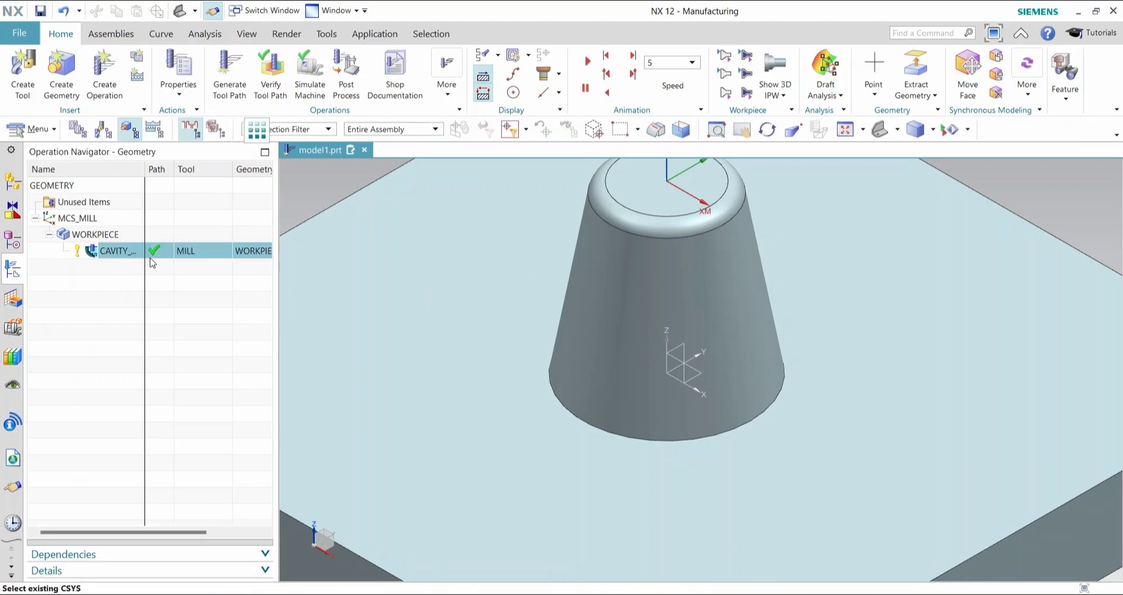
right_click(142, 253)
mouse_move(188, 385)
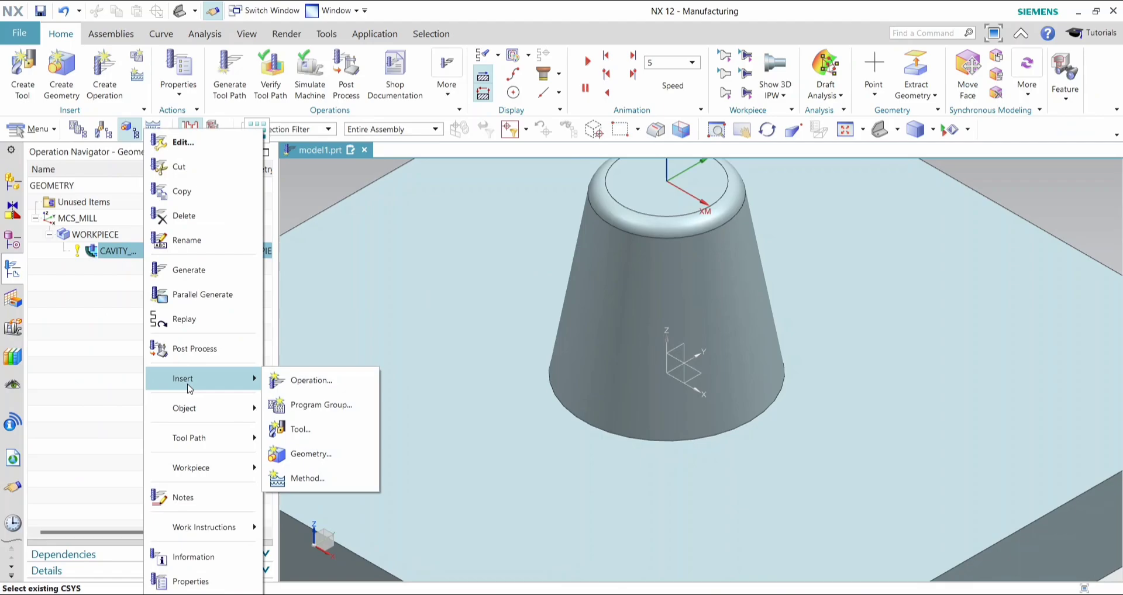
left_click(297, 381)
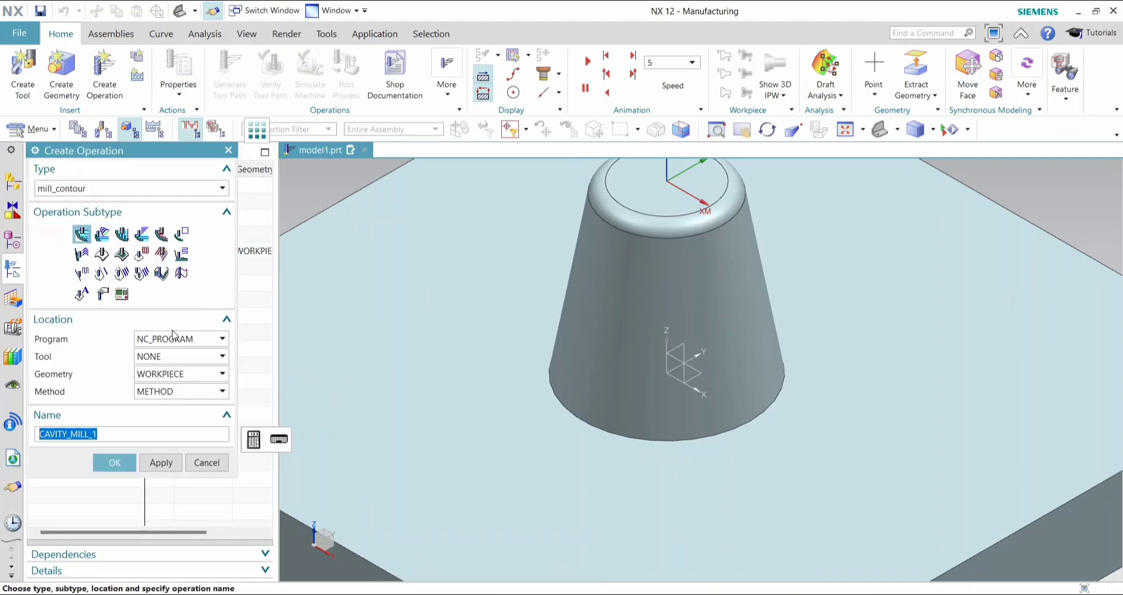
left_click(101, 255)
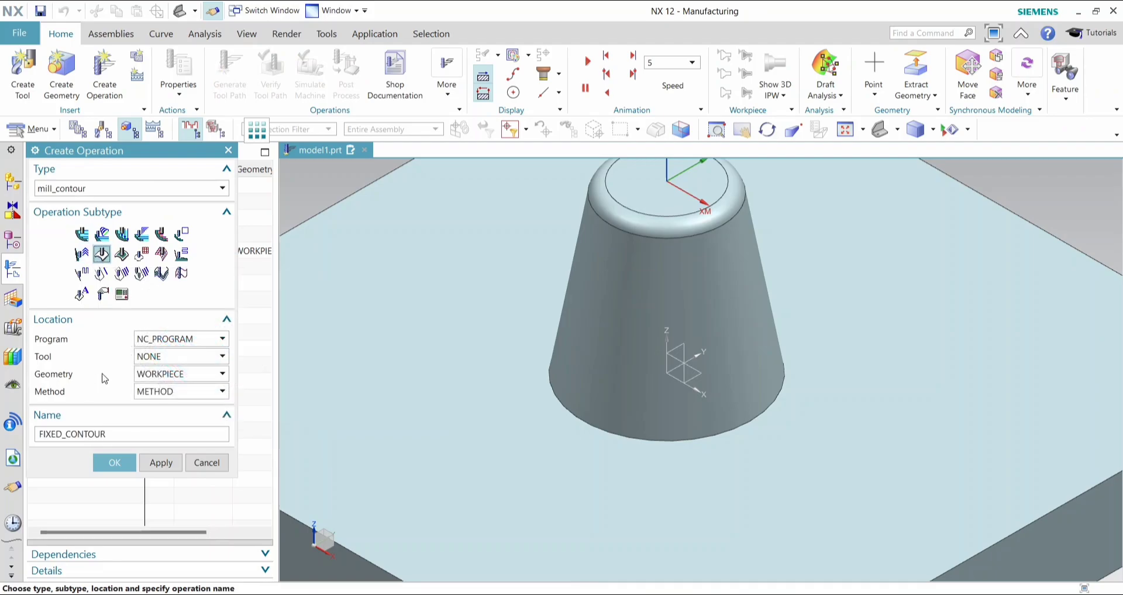
left_click(113, 460)
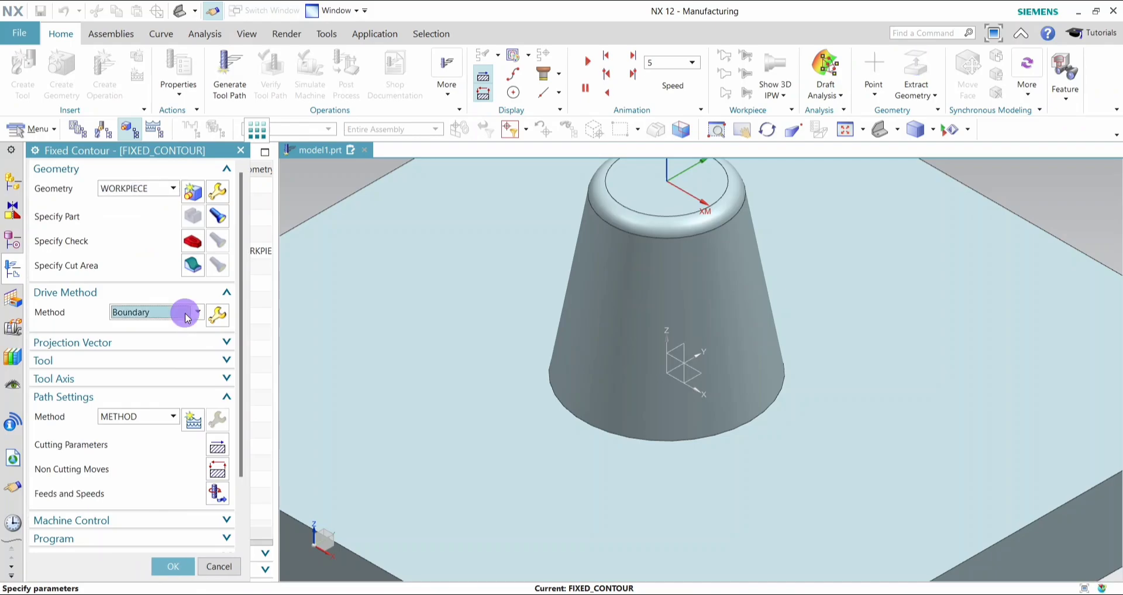
Set the fixed contour drive method to Spiral, accepting the origin as centre point and a maximum spiral radius of 30.
left_click(186, 315)
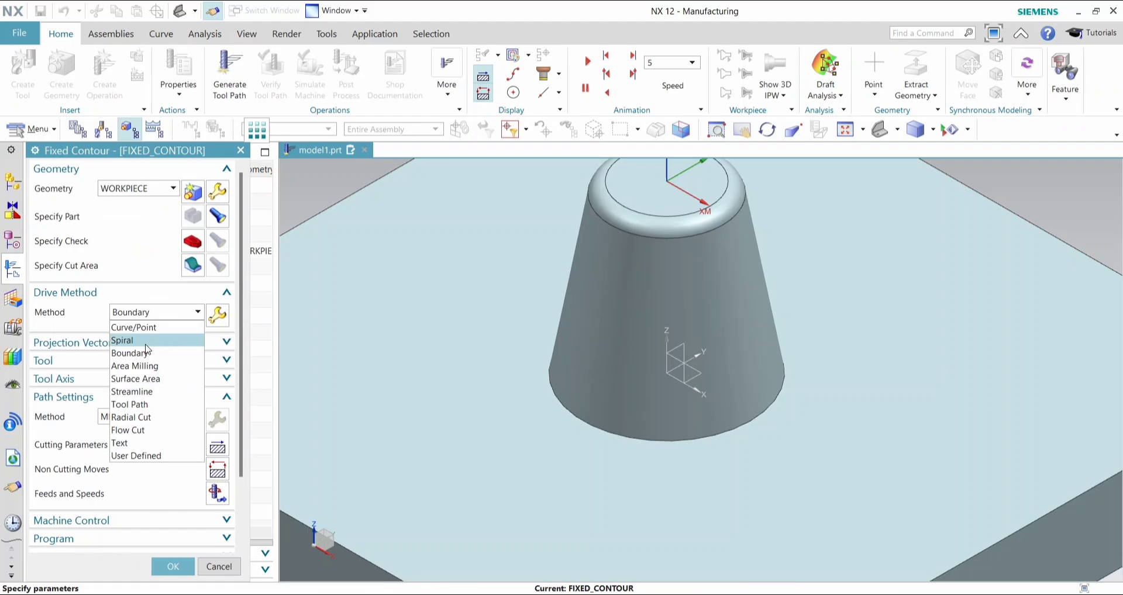
left_click(135, 341)
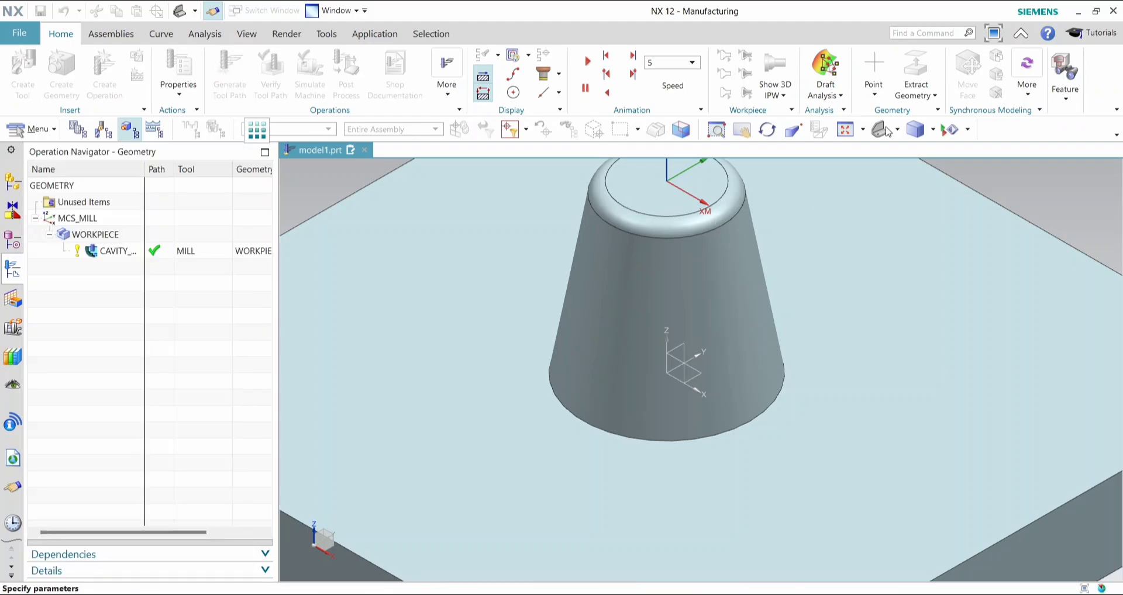
key("ctrl+f")
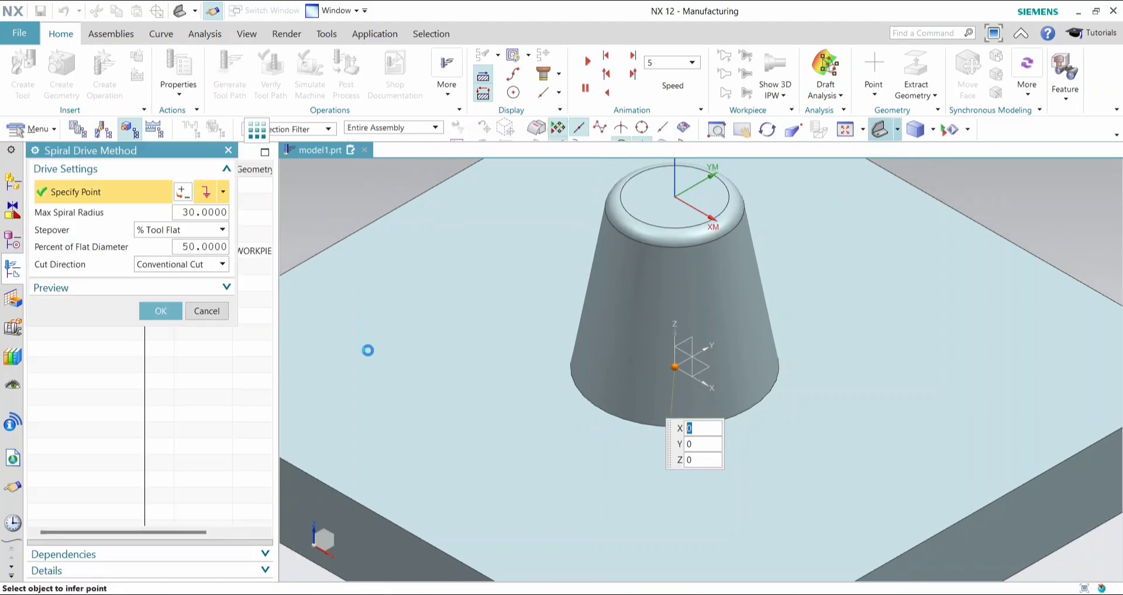
left_click(160, 310)
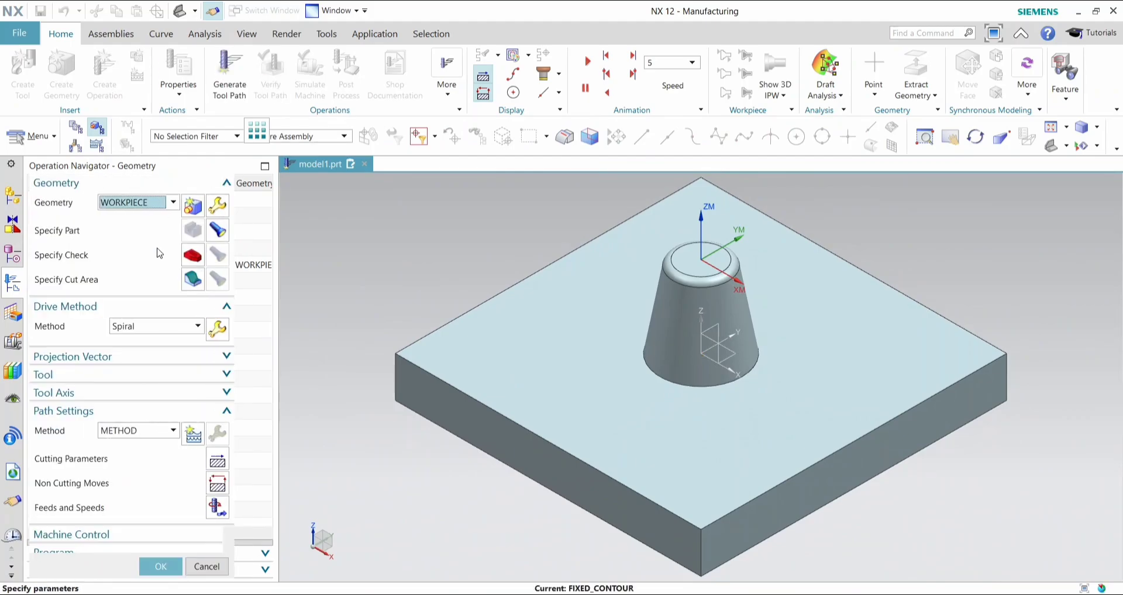
Specify the boss's top edge blend and drafted side face as the cut area of the fixed contour operation.
left_click(191, 283)
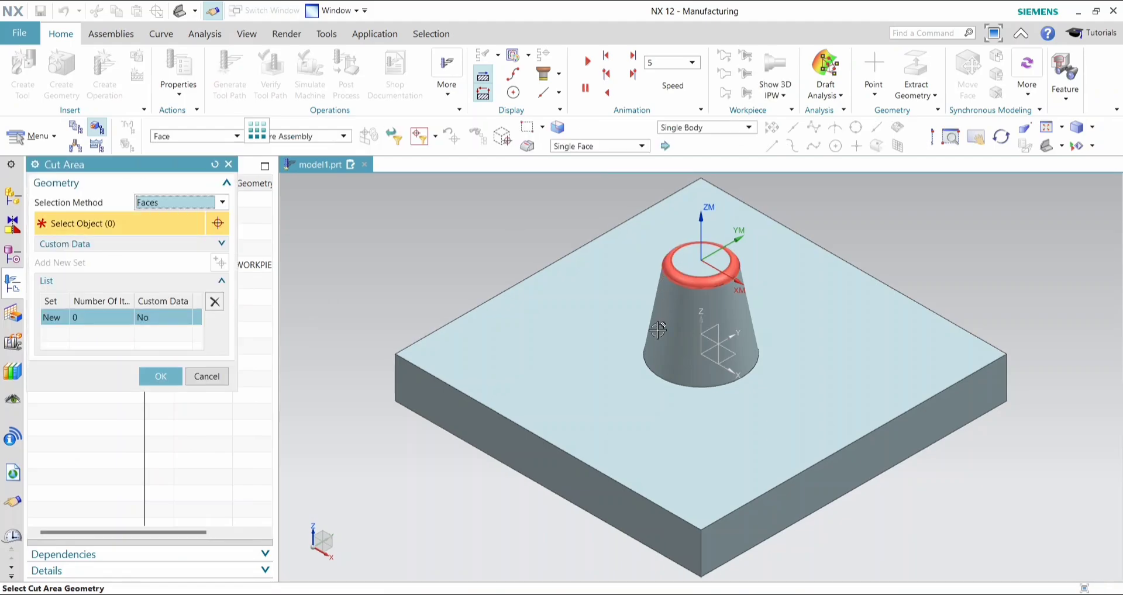
left_click(667, 275)
left_click(660, 334)
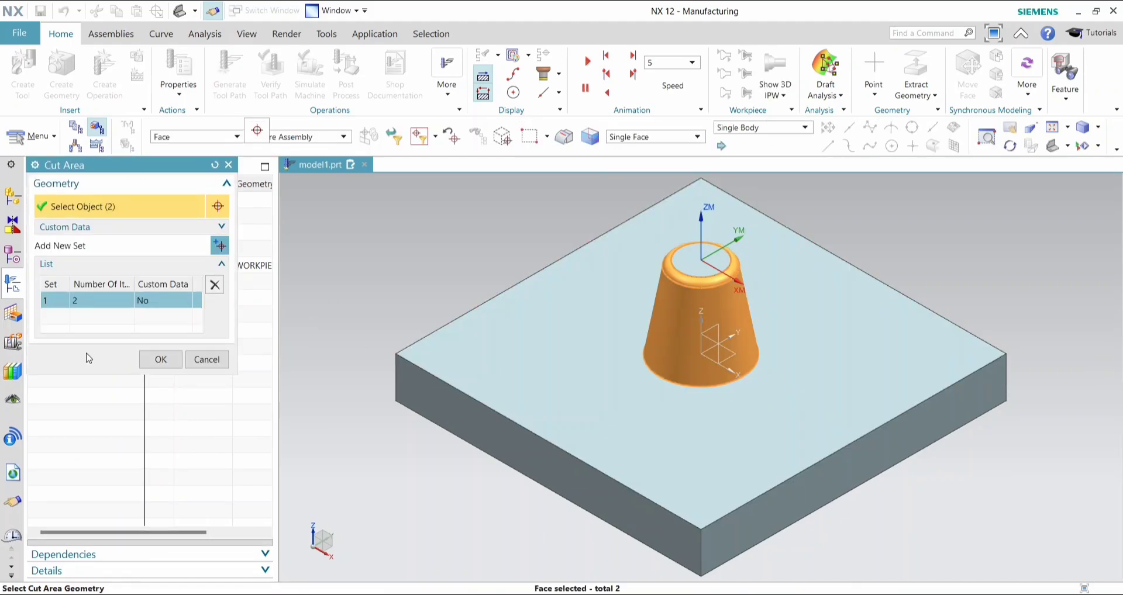
left_click(159, 360)
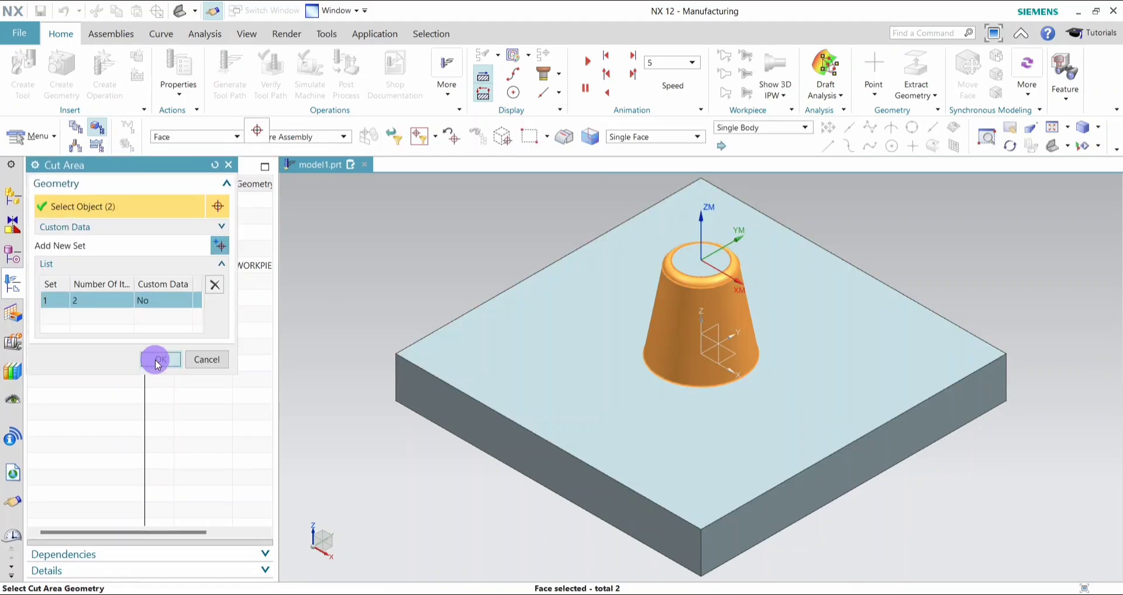
Accept the cut area and move the spiral drive's centre point to the centre of the boss's top circular edge.
left_click(158, 348)
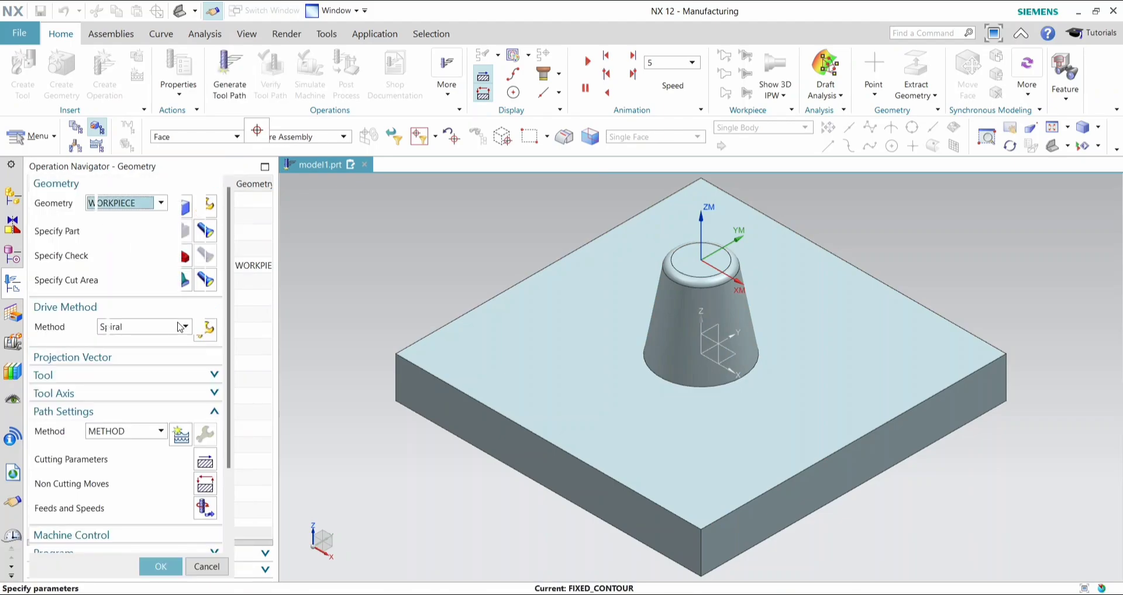
left_click(218, 331)
left_click(198, 327)
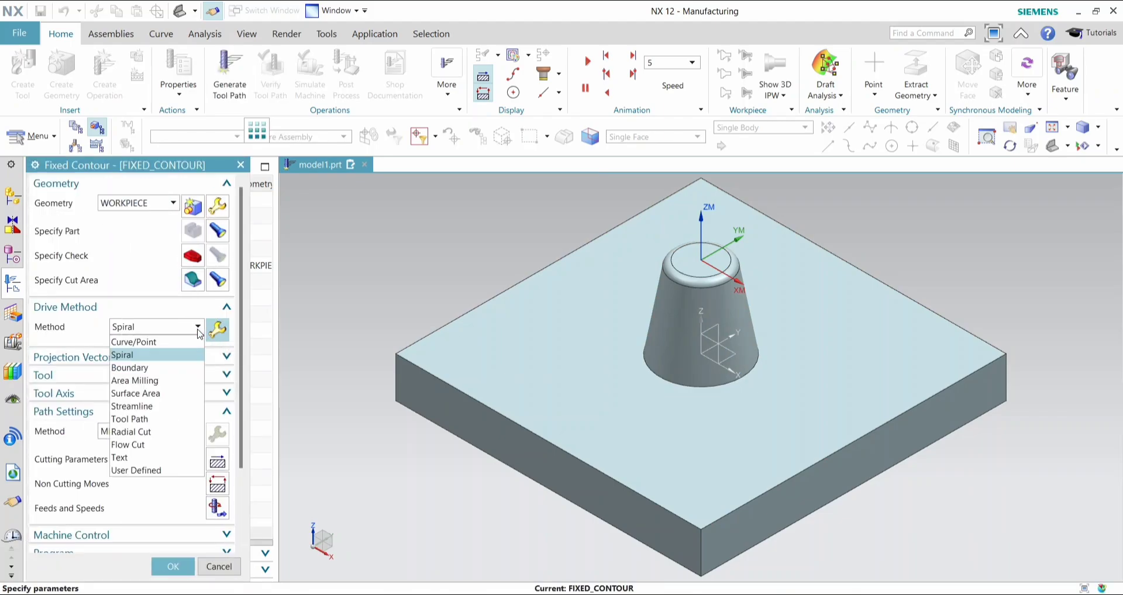
left_click(159, 355)
left_click(217, 330)
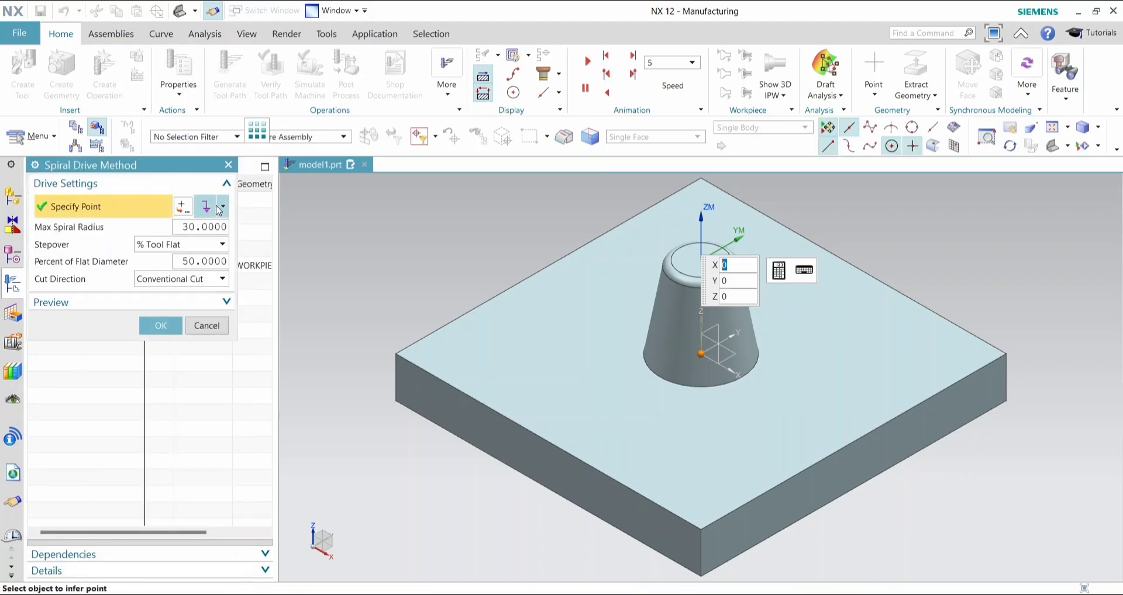
left_click(222, 208)
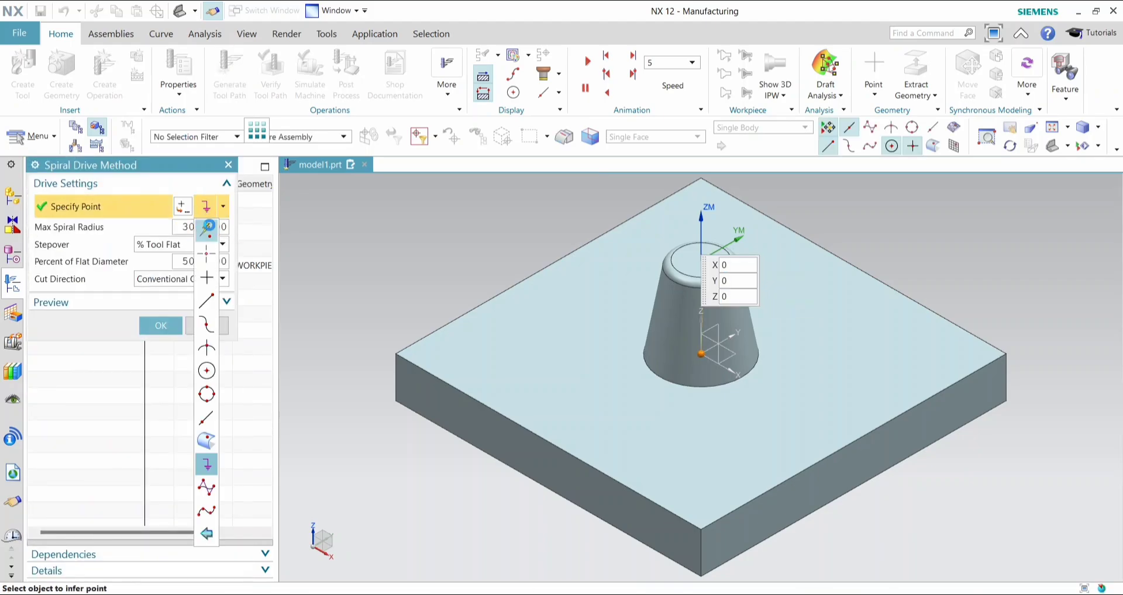
left_click(205, 218)
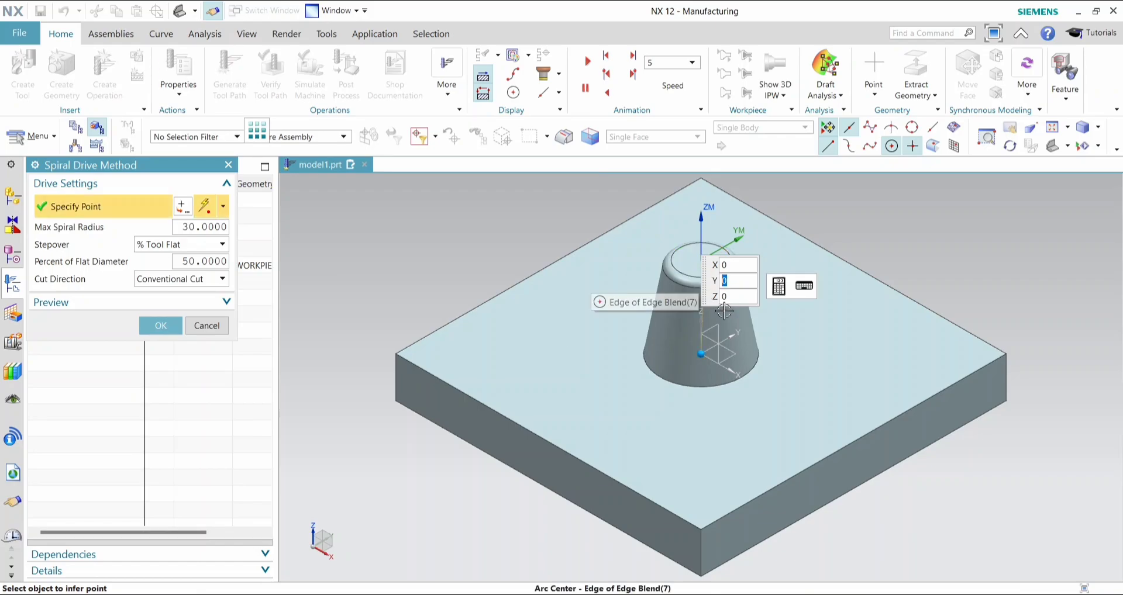
middle_click_drag(612, 291, 646, 241)
left_click(670, 255)
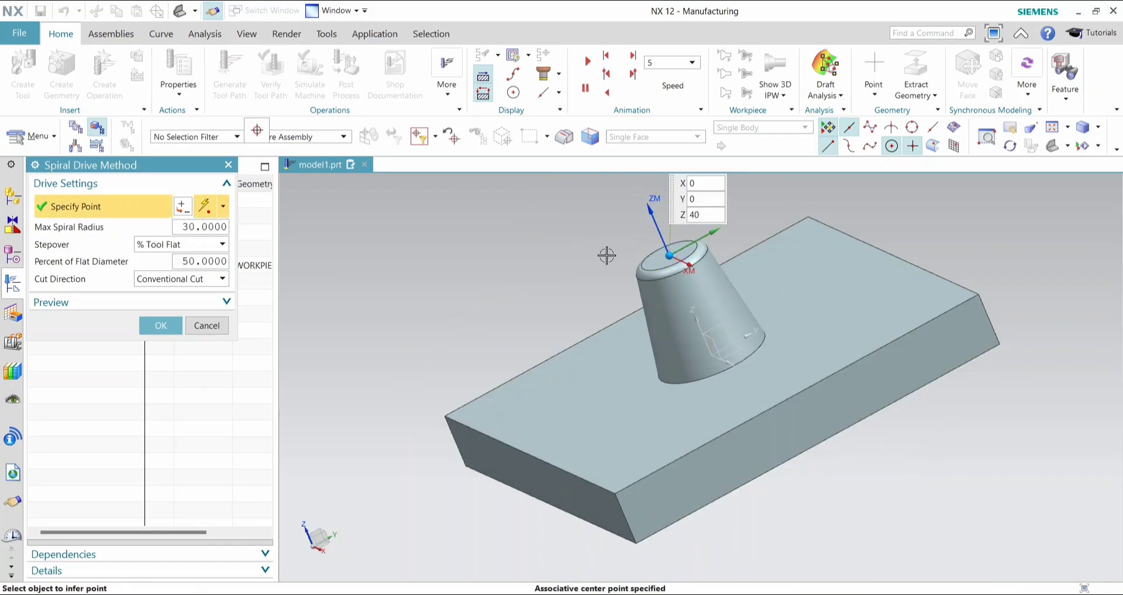
Set the spiral drive's maximum spiral radius to 20 and accept the drive settings.
left_click(196, 226)
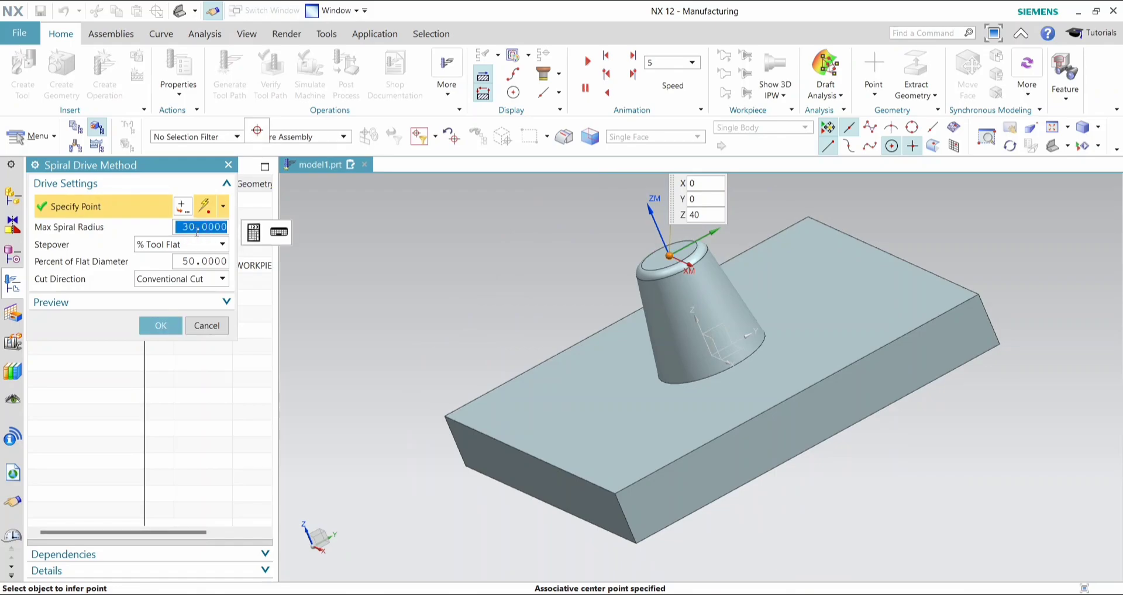
type("20")
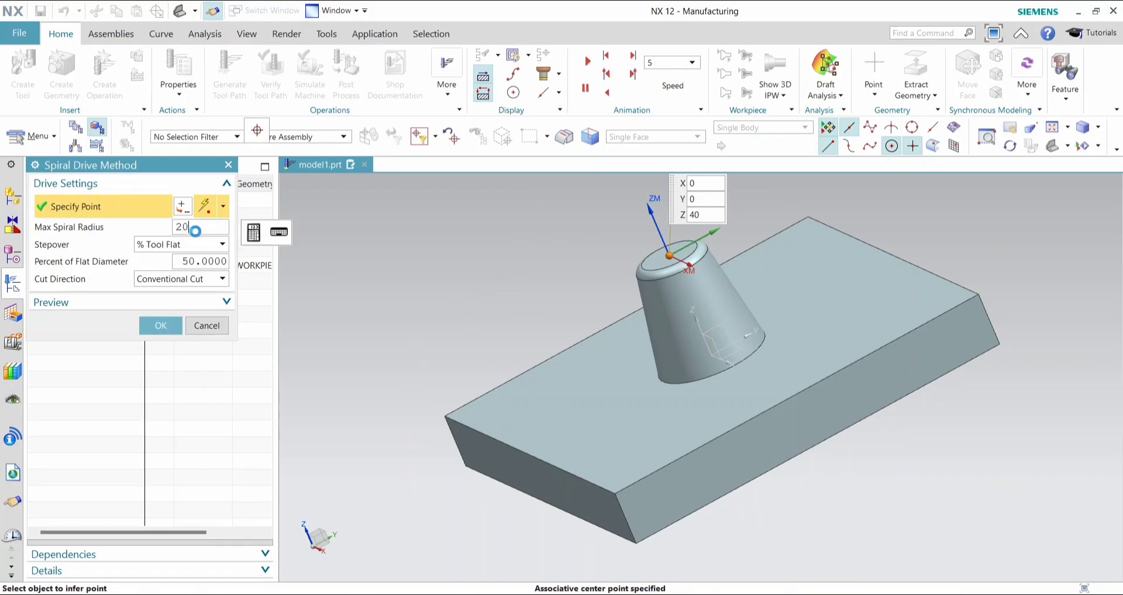
left_click(186, 266)
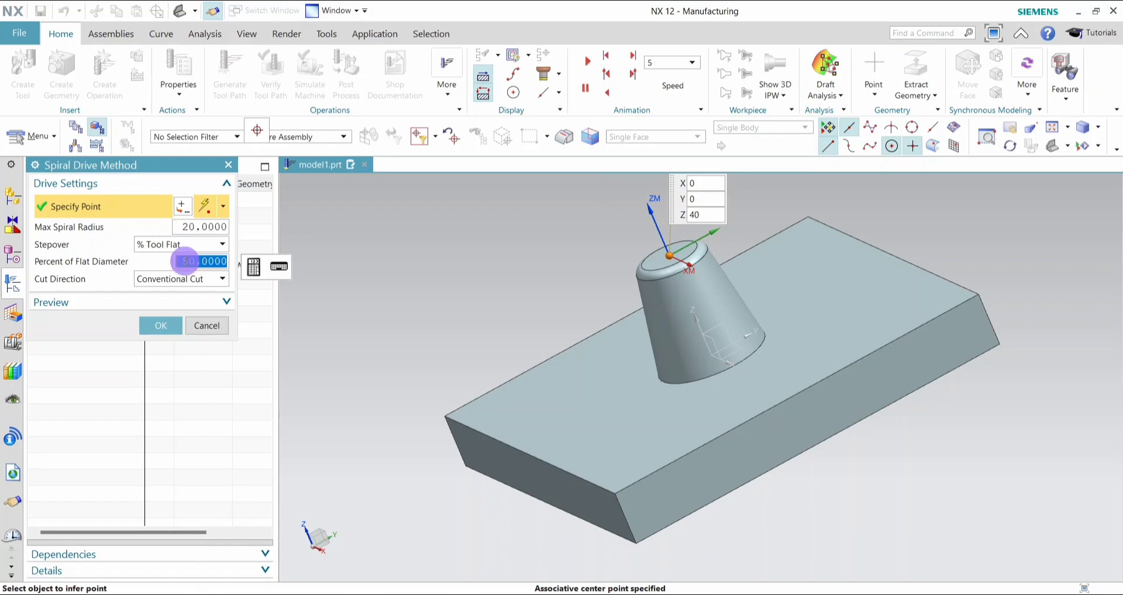
left_click(161, 325)
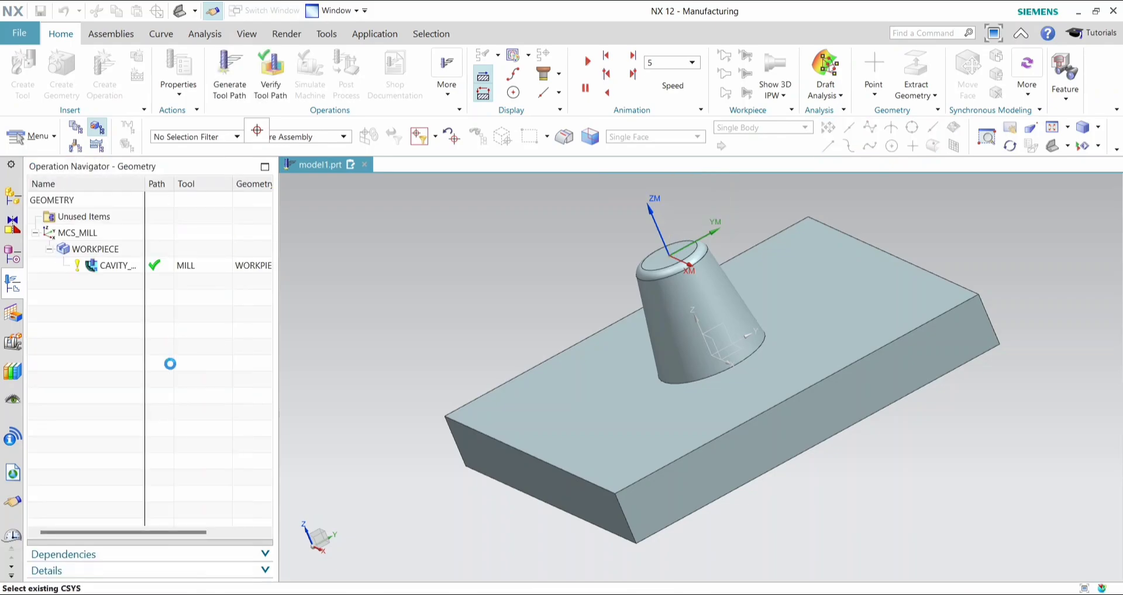
left_click(1064, 151)
Create a BALL_MILL tool with a 10 mm ball diameter for the fixed contour operation.
left_click(176, 377)
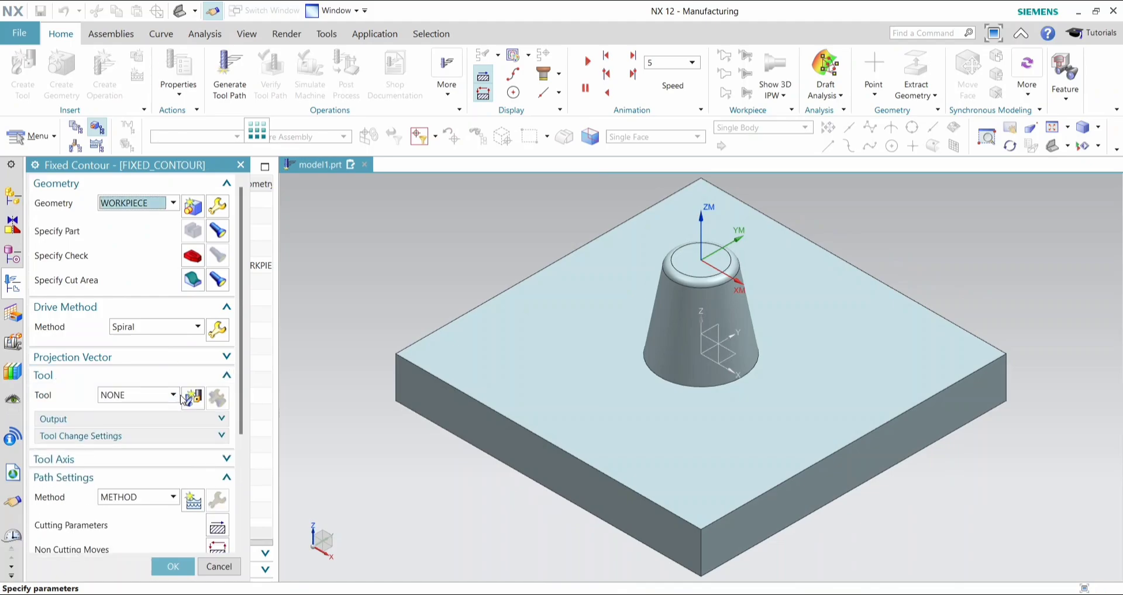
left_click(189, 400)
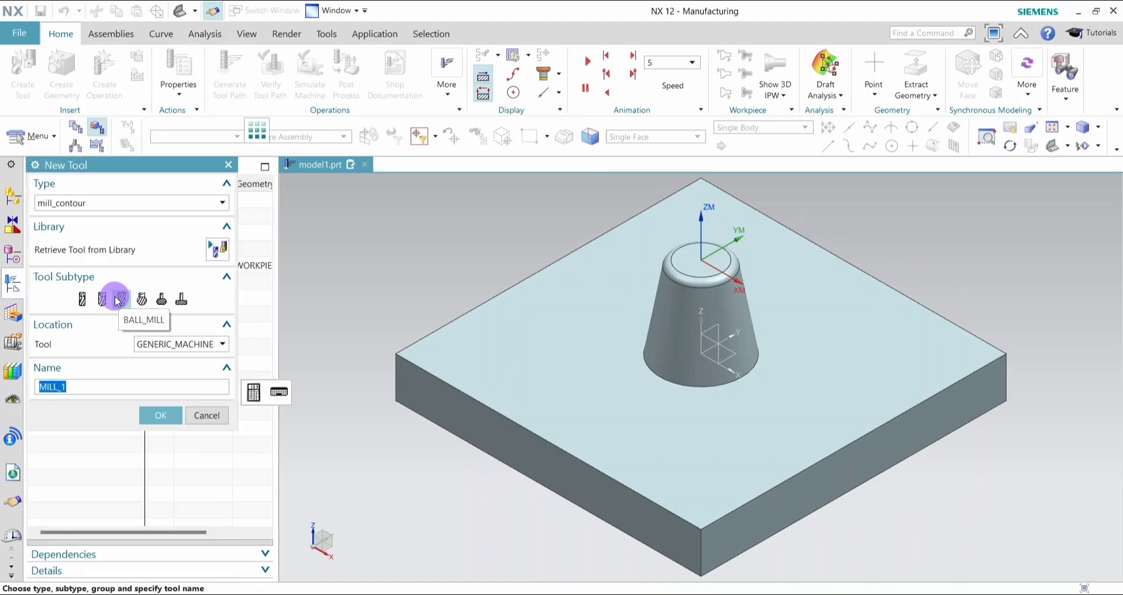
left_click(122, 299)
left_click(153, 416)
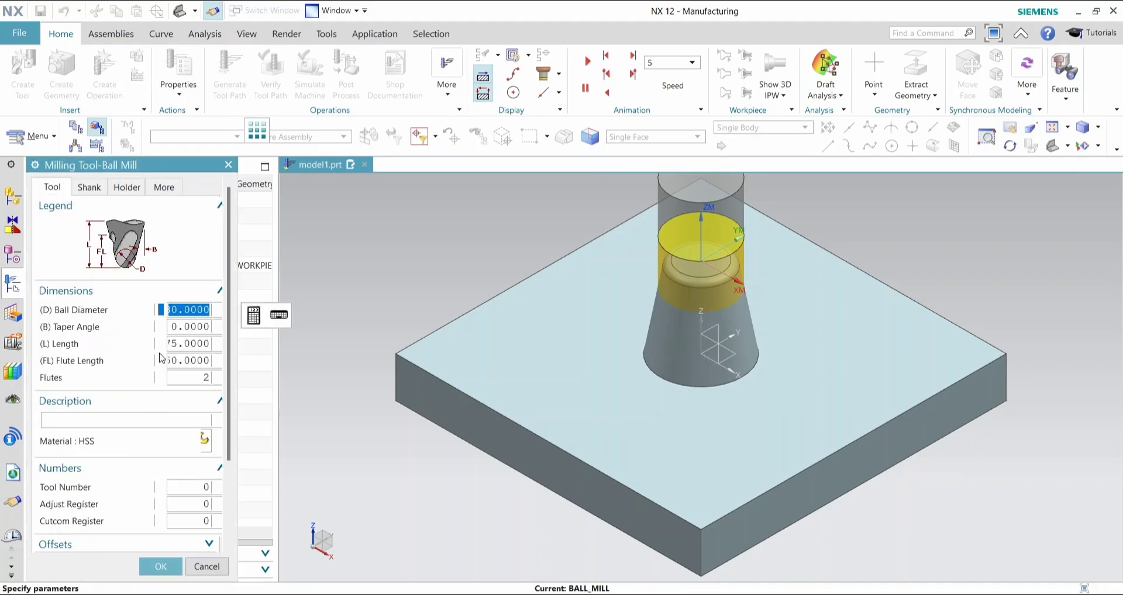
type("10")
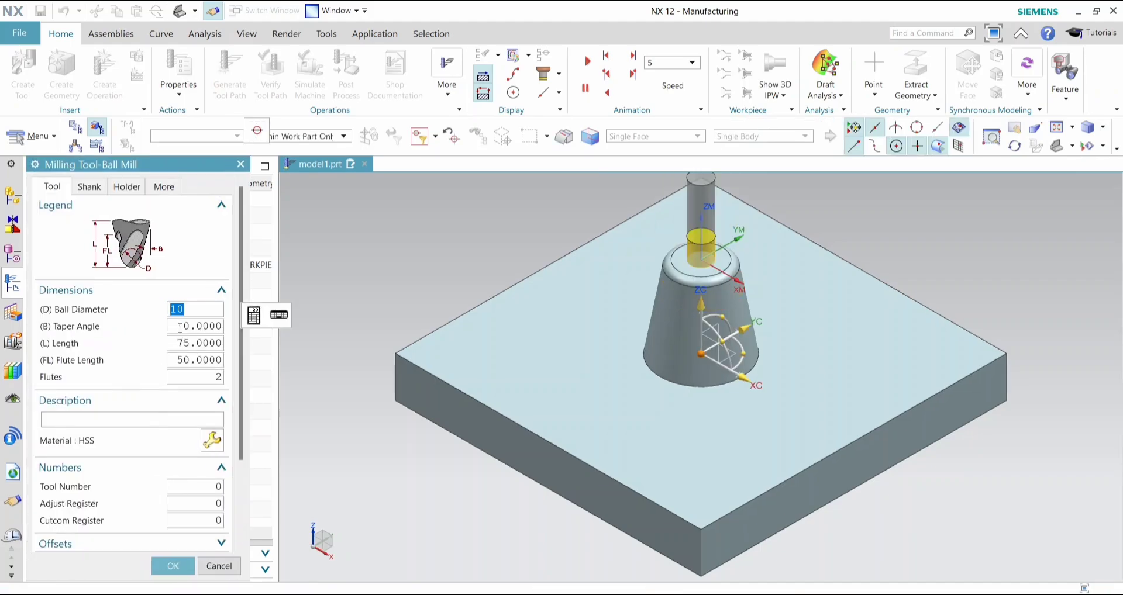
left_click(168, 567)
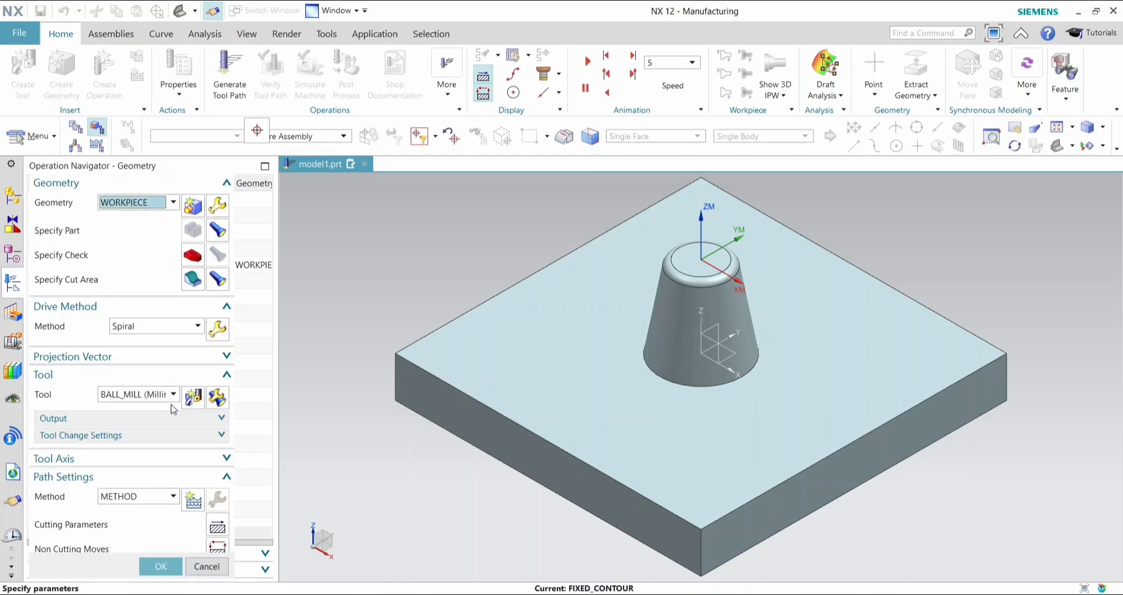
Check the tool axis and set the fixed contour operation's machining method to MILL_FINISH.
left_click(182, 423)
left_click(183, 423)
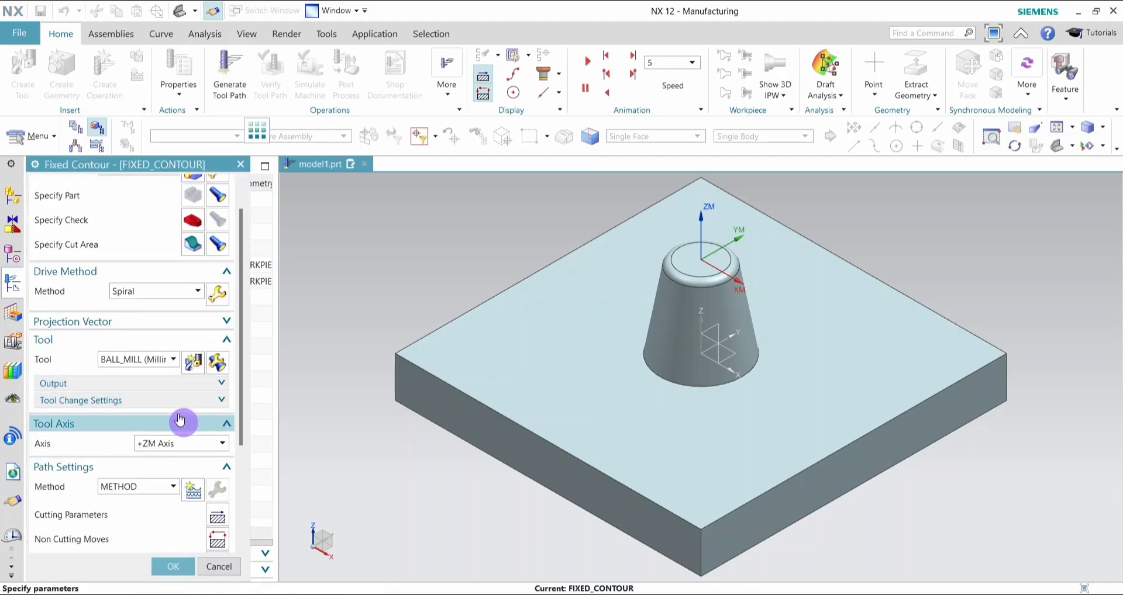
scroll(175, 426, "down", 2)
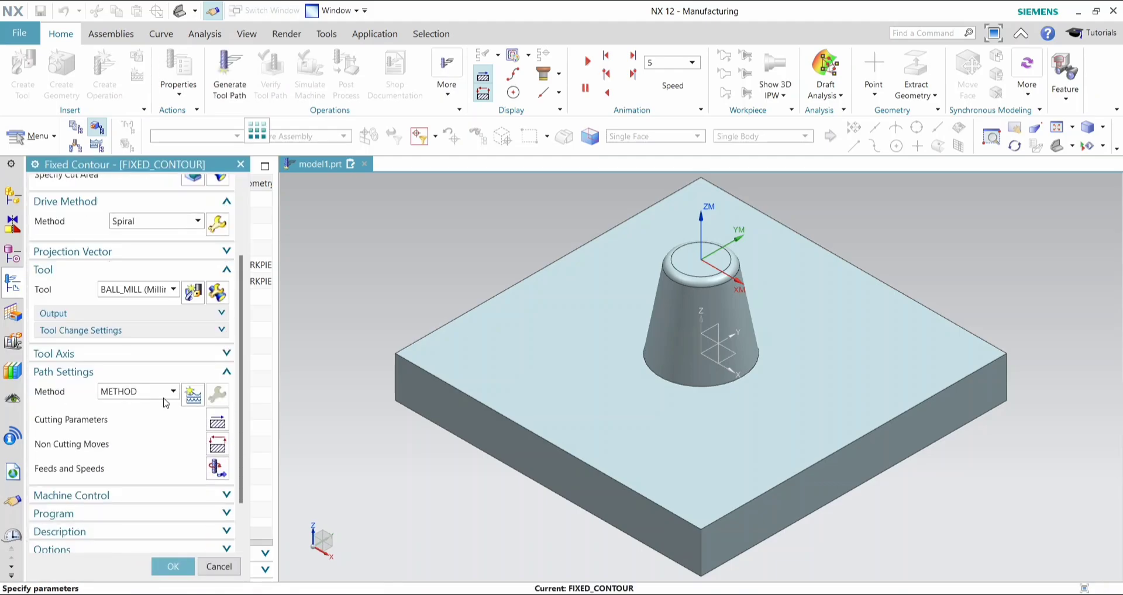
left_click(165, 392)
left_click(122, 432)
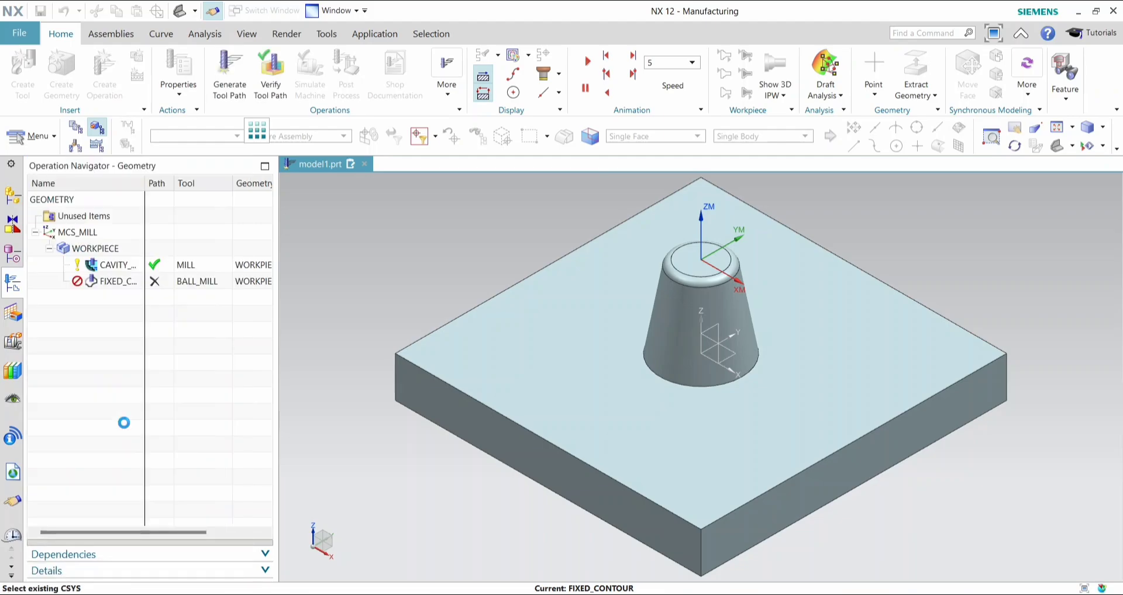
Review the fixed contour operation's cut direction and path extension options in the cutting parameters.
scroll(200, 411, "down", 2)
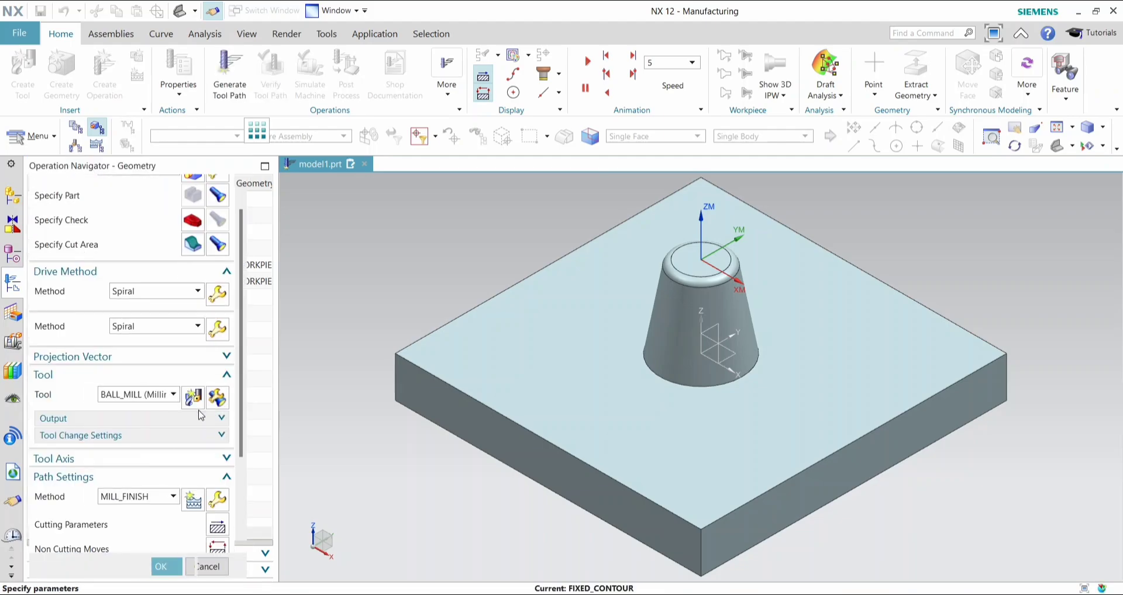
left_click_drag(250, 412, 279, 411)
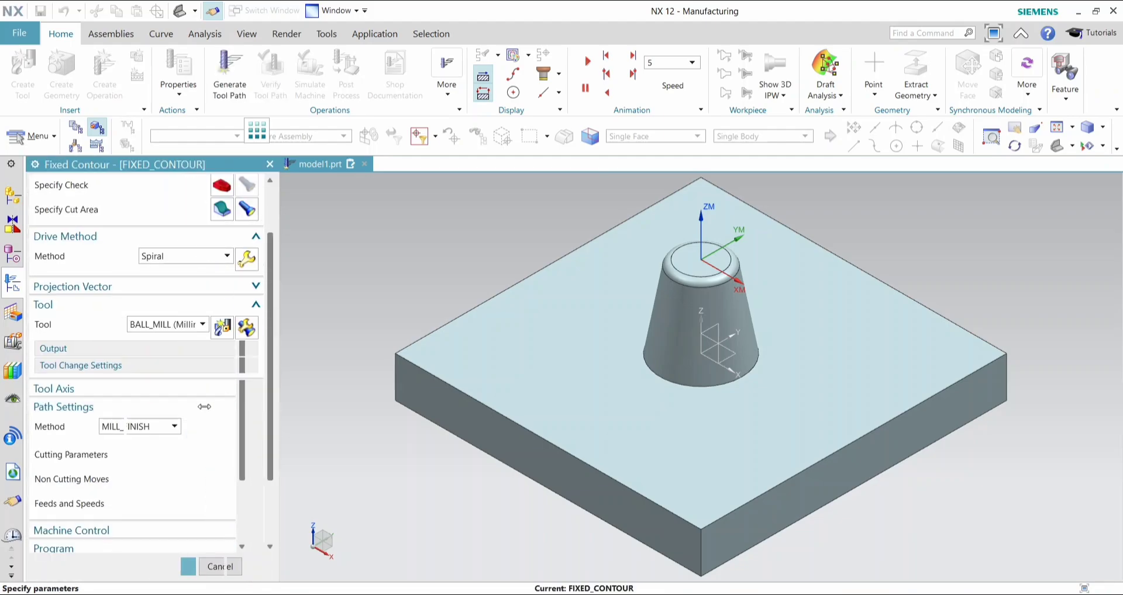
scroll(205, 411, "down", 1)
left_click(245, 419)
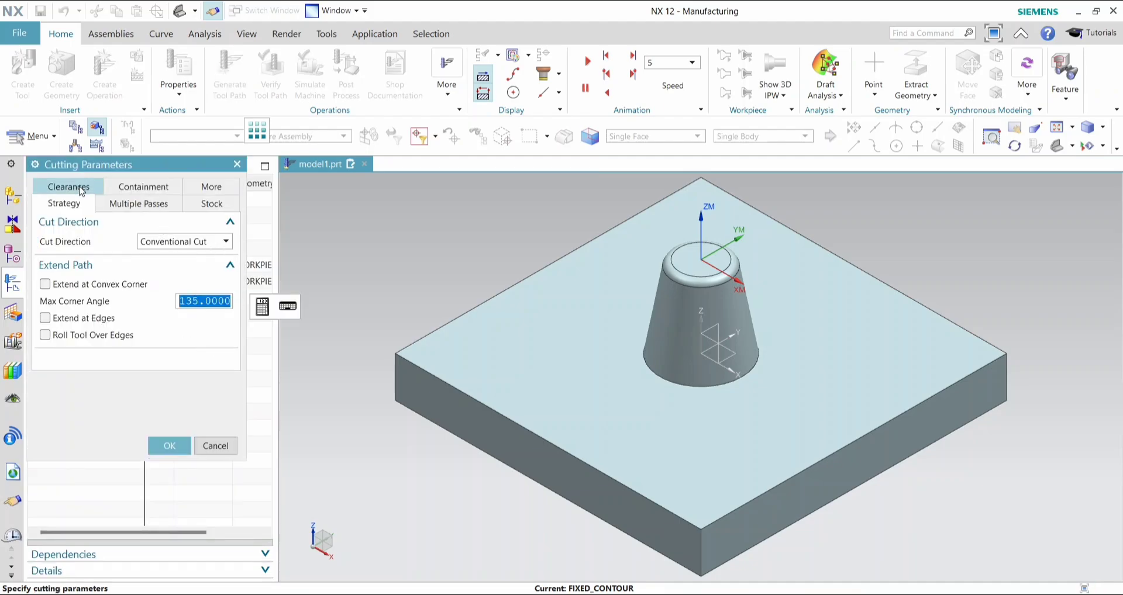
left_click(81, 189)
left_click(76, 188)
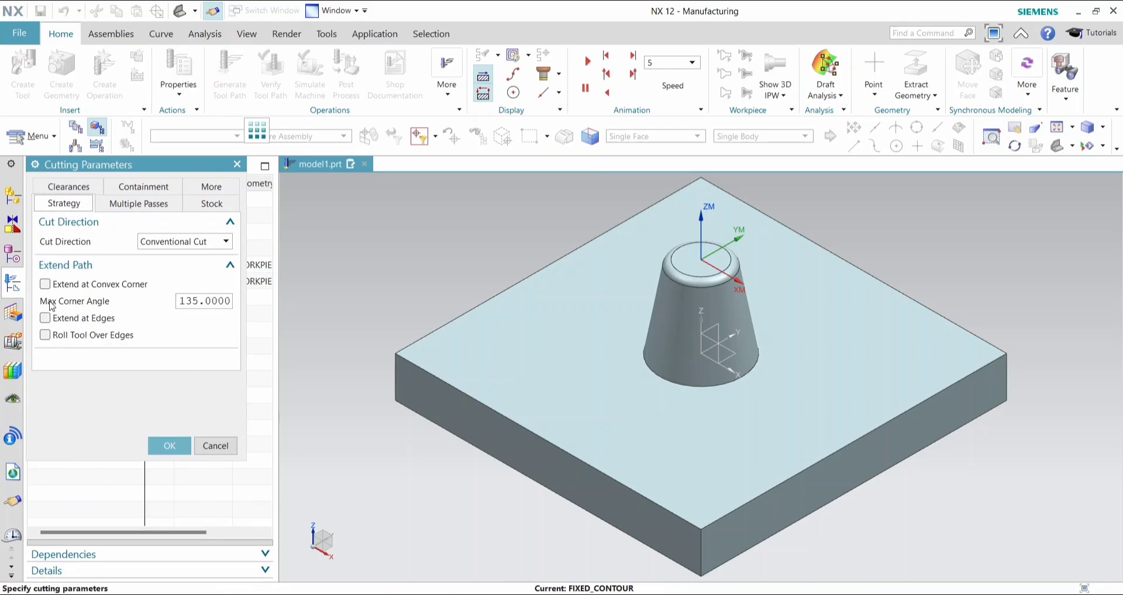
left_click(169, 446)
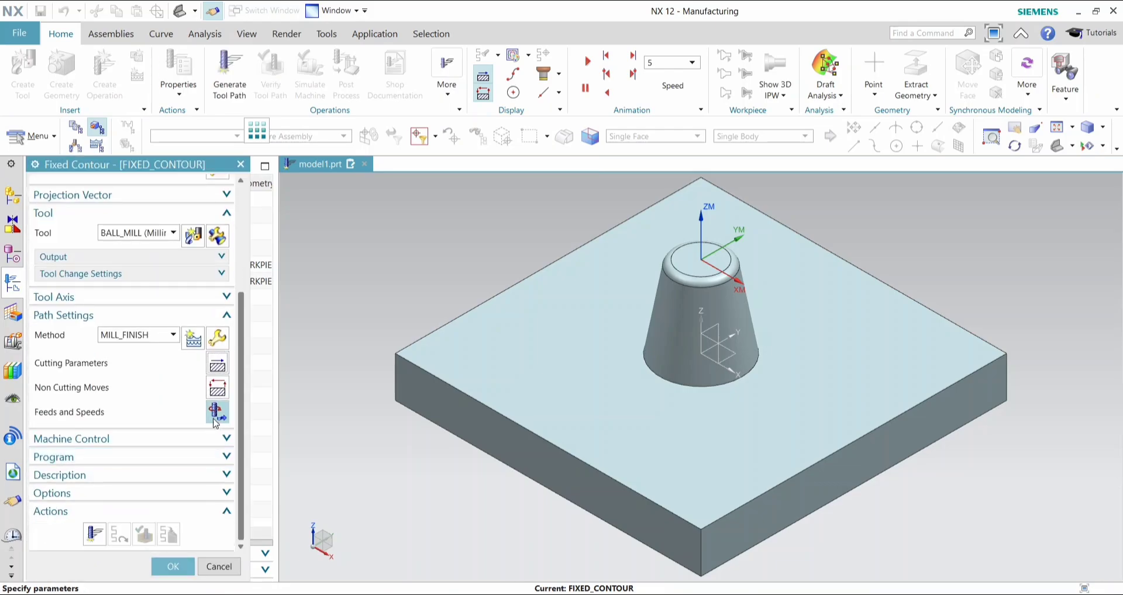
Set the spindle speed to 2000 rpm and the cut feed rate to 700 mmpm, recalculating the feeds and speeds.
left_click(214, 418)
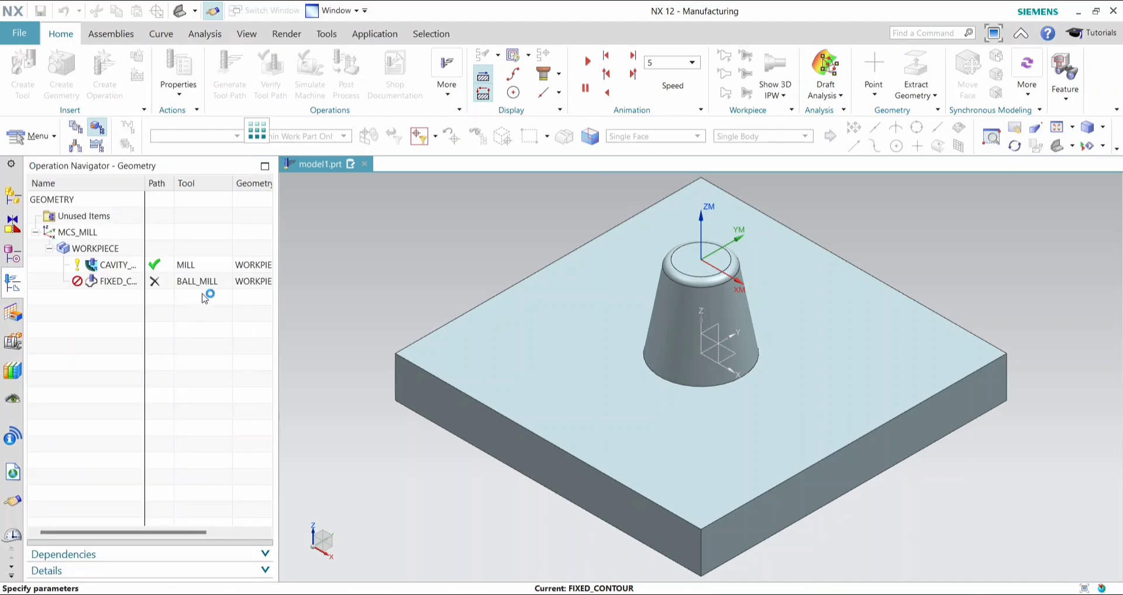
left_click(186, 302)
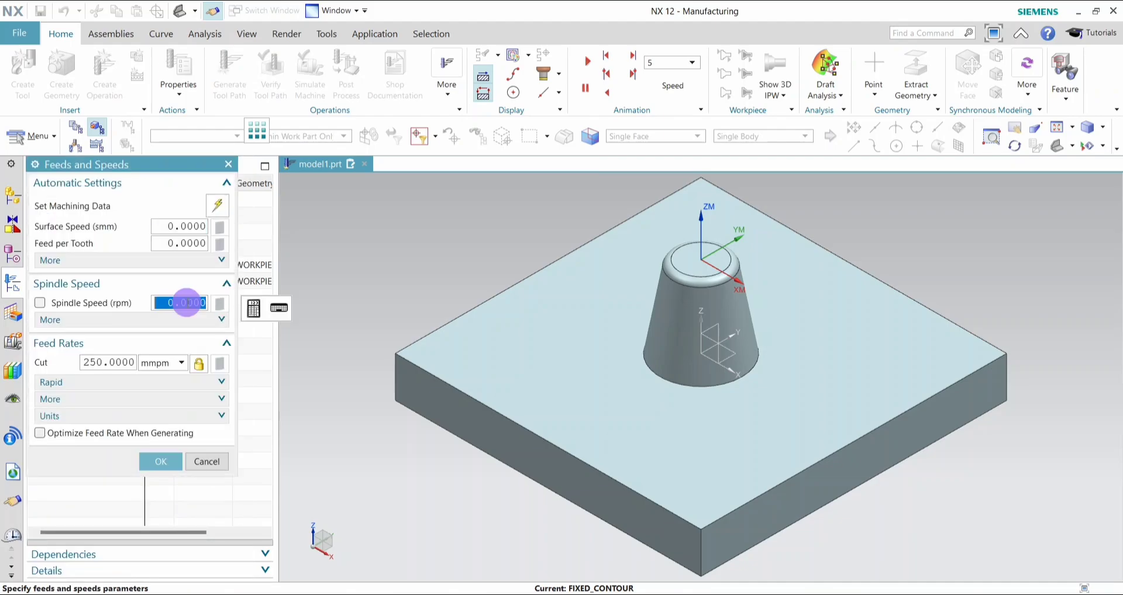
type("200")
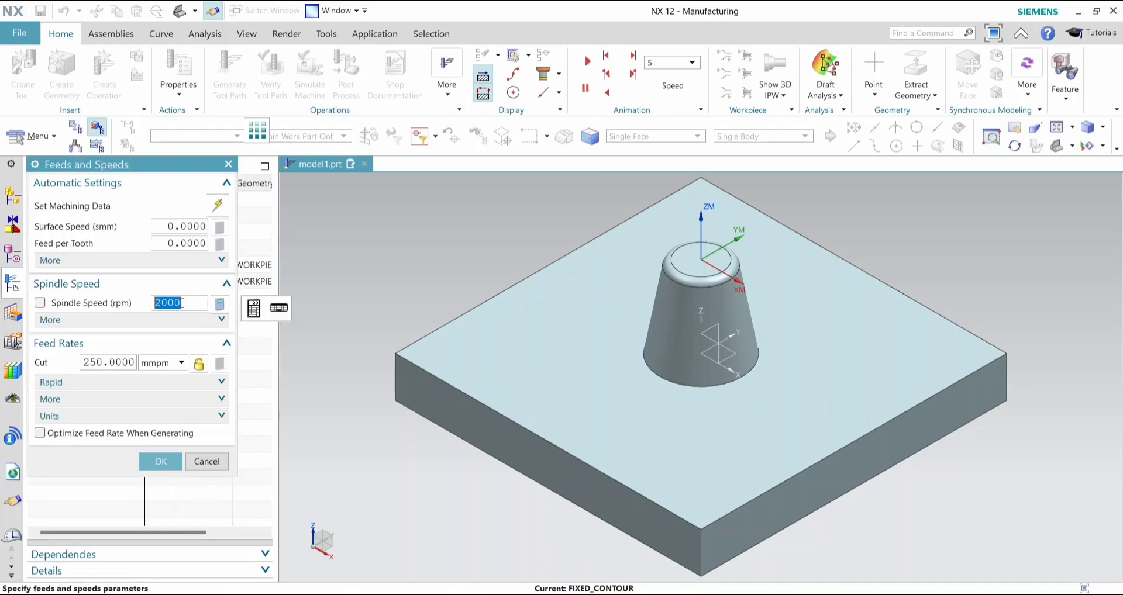
left_click(110, 363)
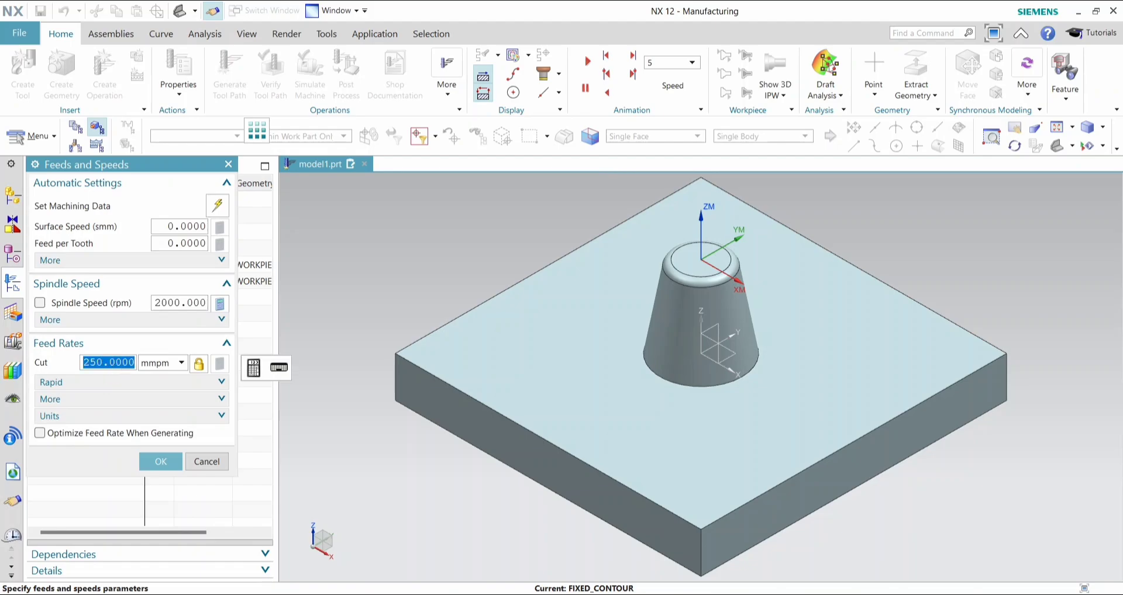
type("700")
key("Return")
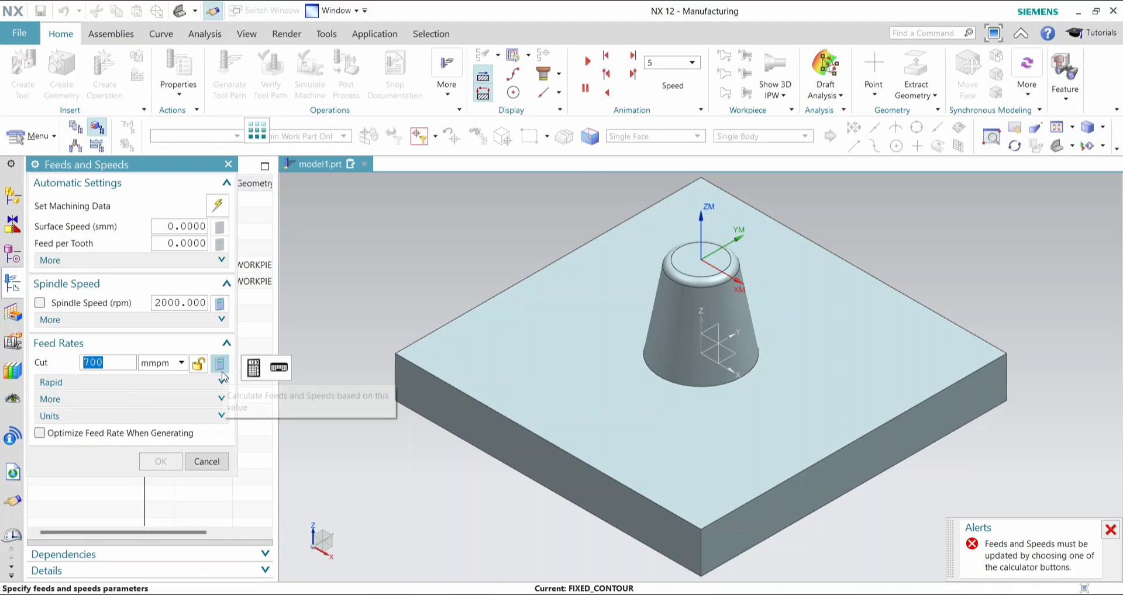
left_click(223, 374)
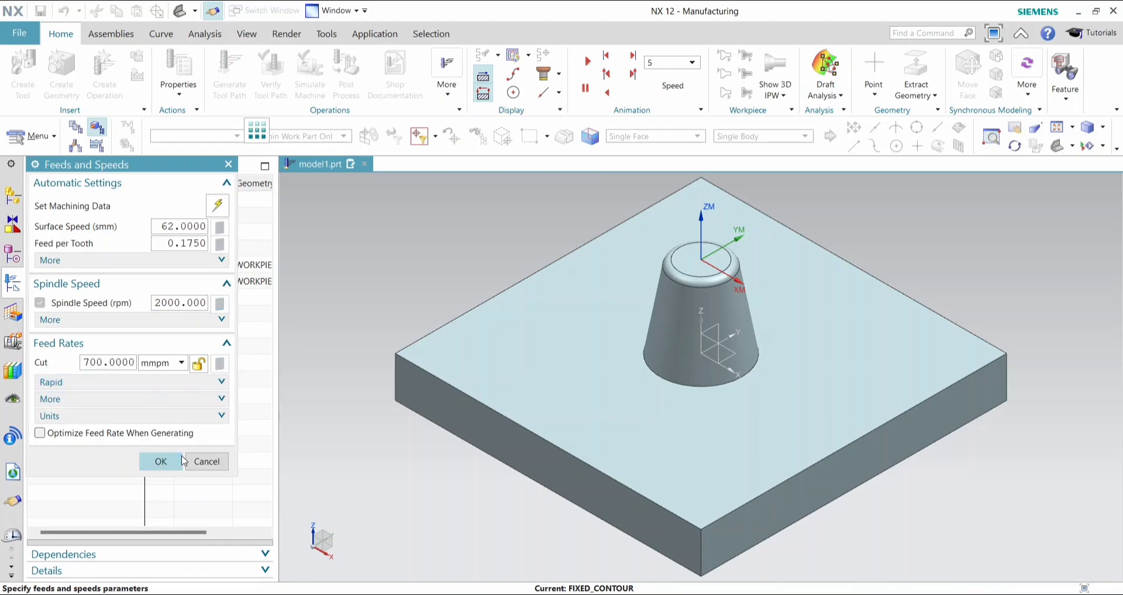
left_click(170, 462)
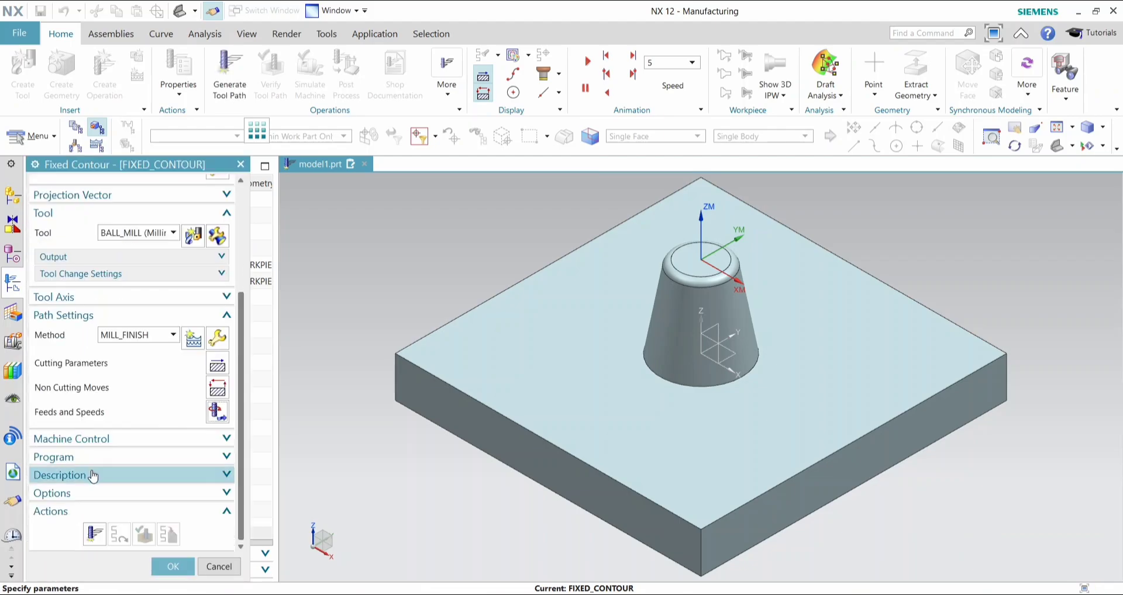
Generate the fixed contour tool path and inspect the spiral passes around the boss.
left_click(93, 532)
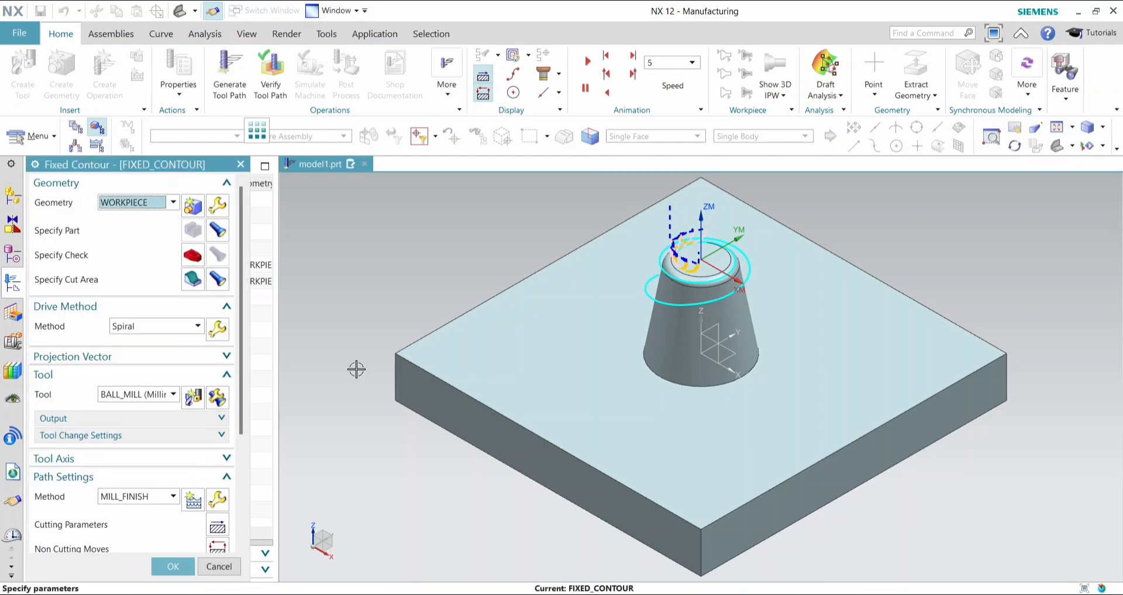
middle_click_drag(633, 297, 670, 321)
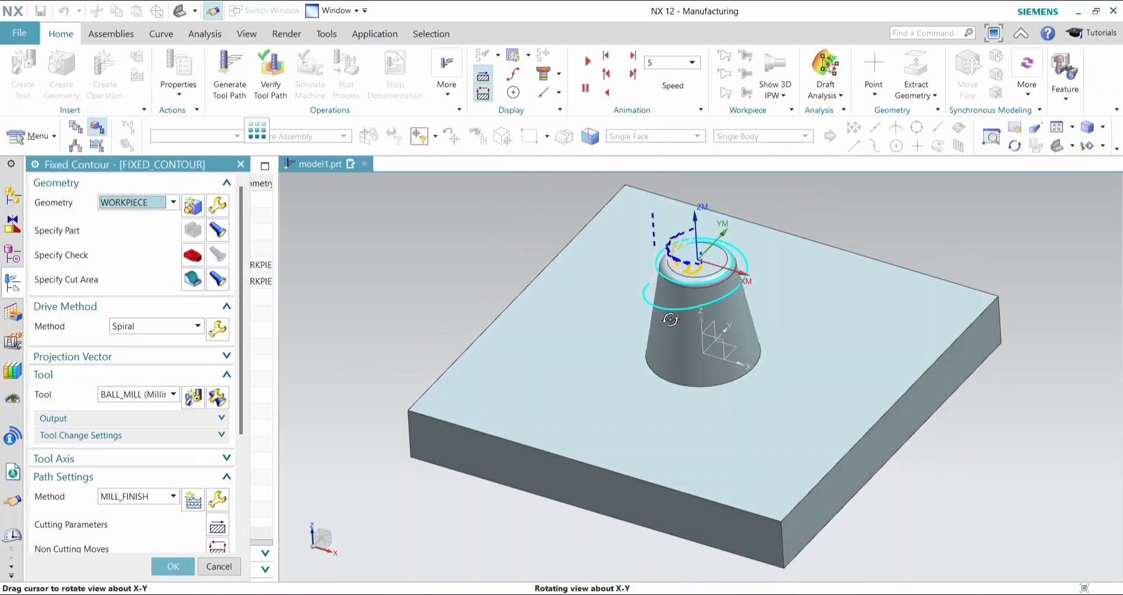
Reopen the spiral drive settings and set the stepover to 2 percent of the tool's flat diameter.
middle_click(212, 328)
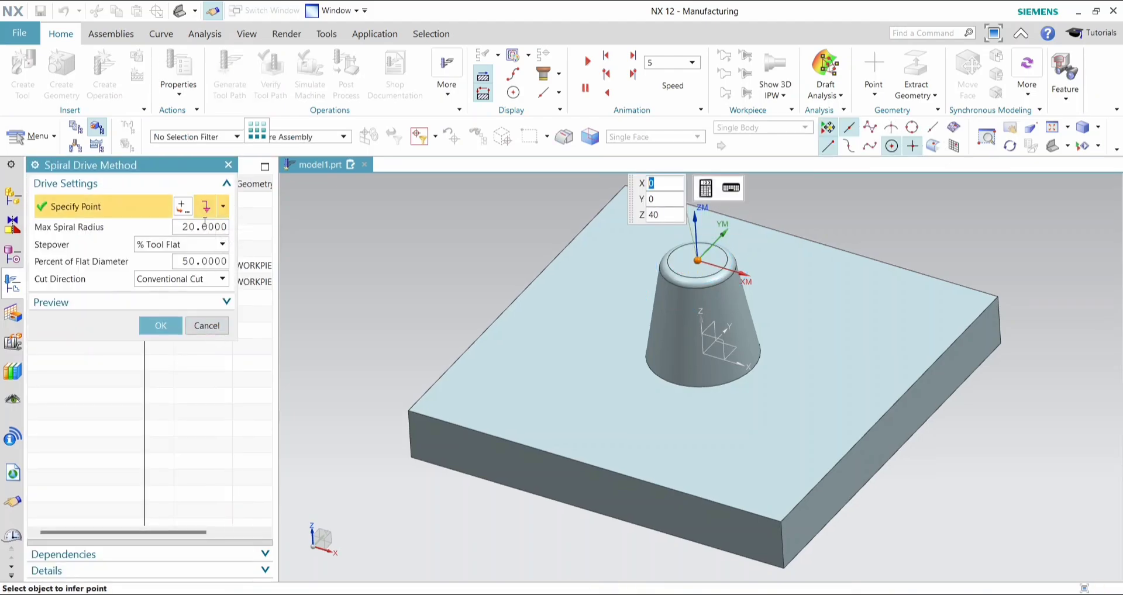
left_click(196, 262)
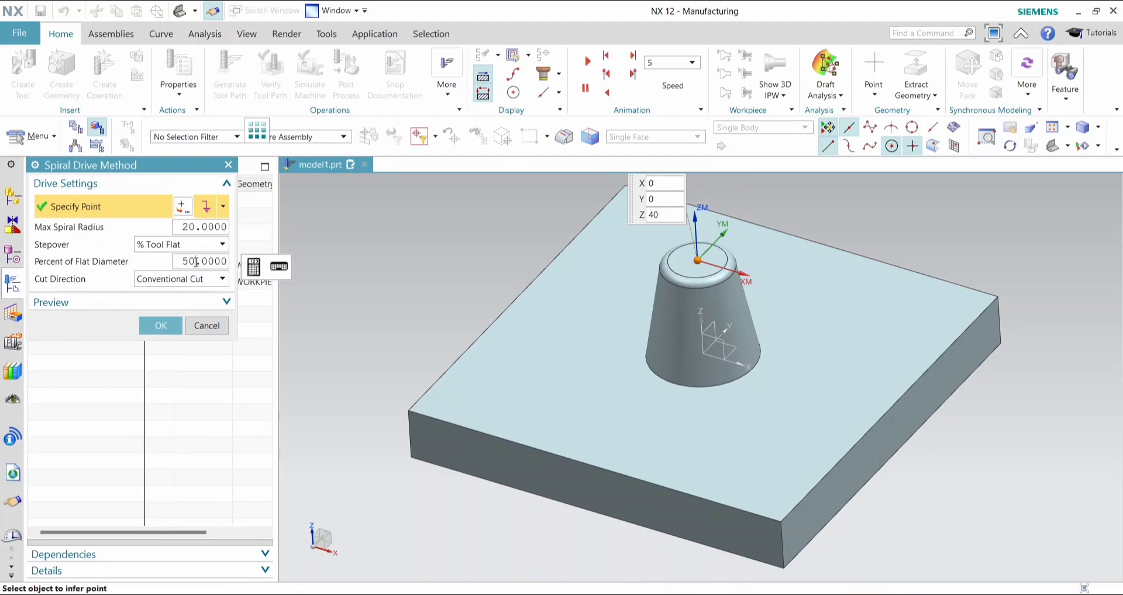
double_click(196, 262)
type("2")
left_click(152, 326)
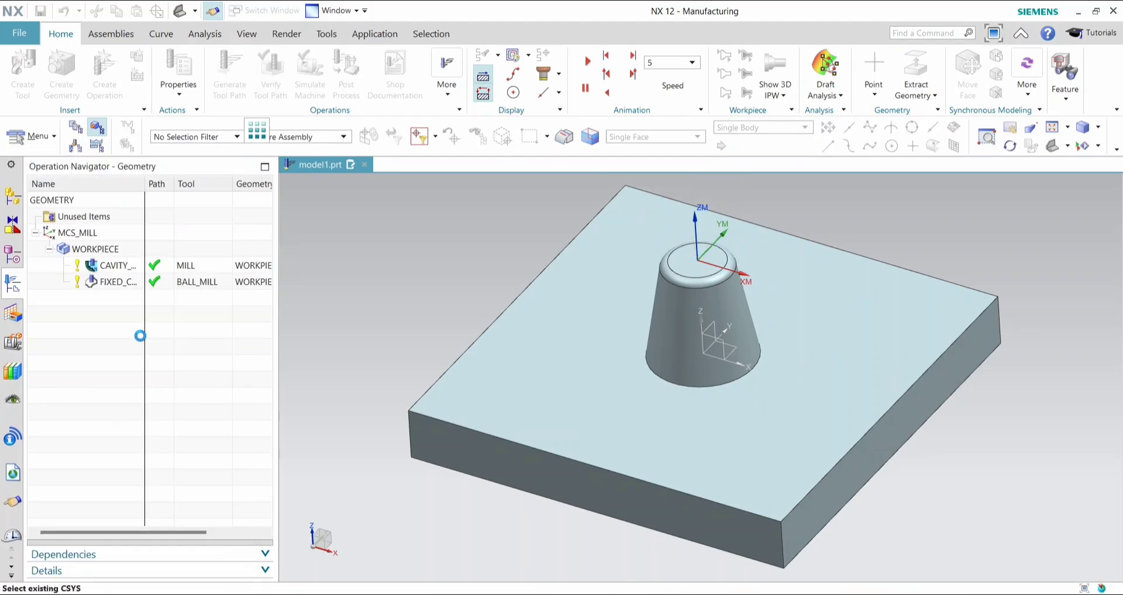
Regenerate the fixed contour tool path with the finer spiral stepover and inspect the passes around the boss.
scroll(198, 433, "down", 5)
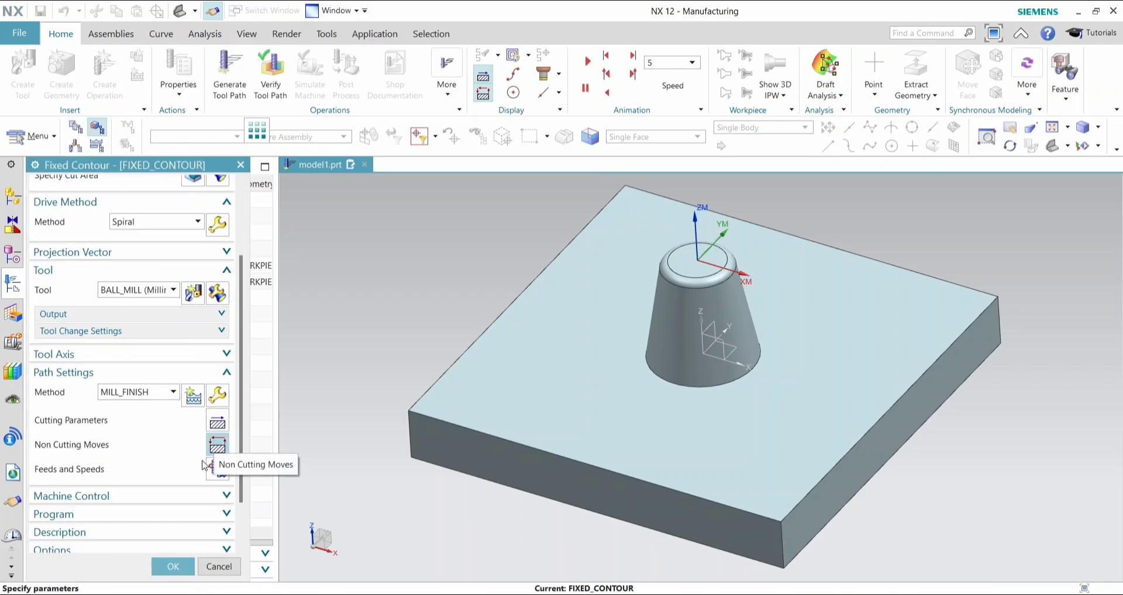
scroll(210, 464, "down", 2)
left_click(95, 534)
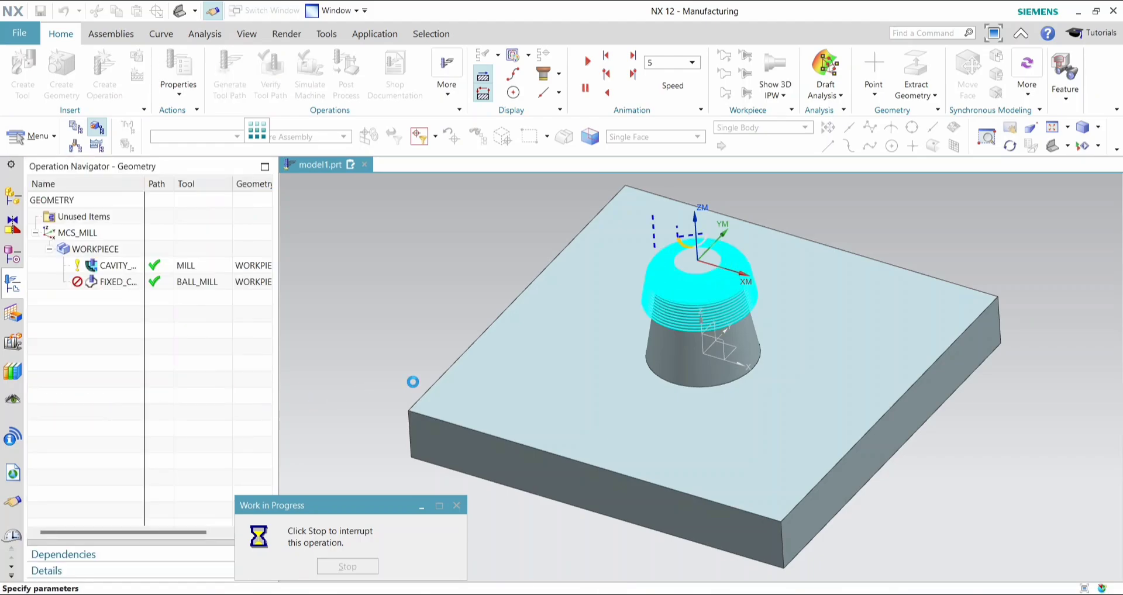
middle_click_drag(421, 338, 447, 343)
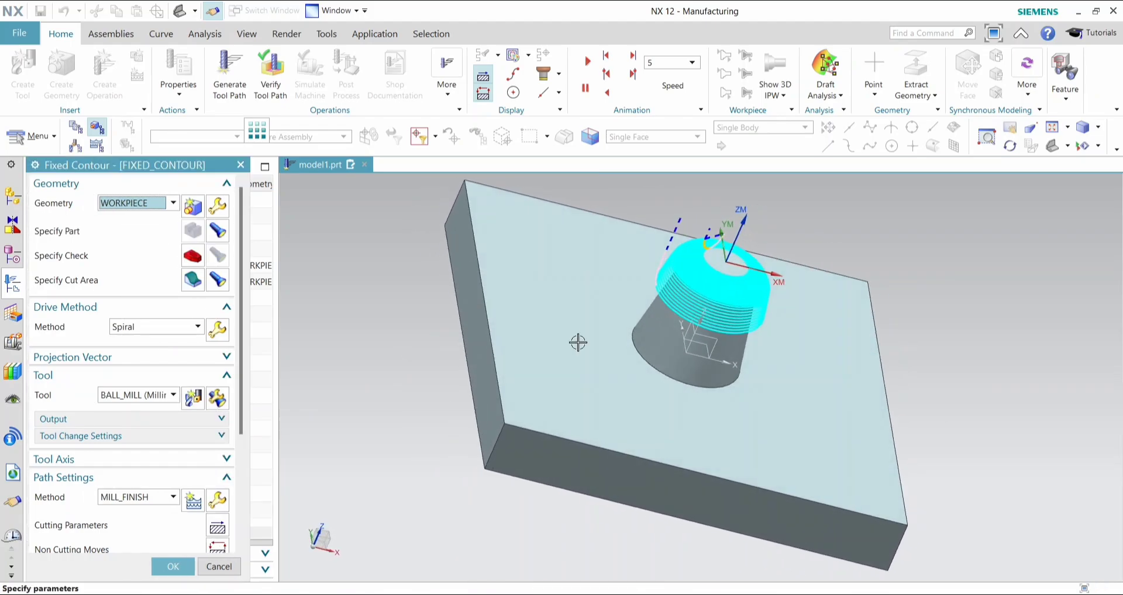
scroll(681, 283, "up", 3)
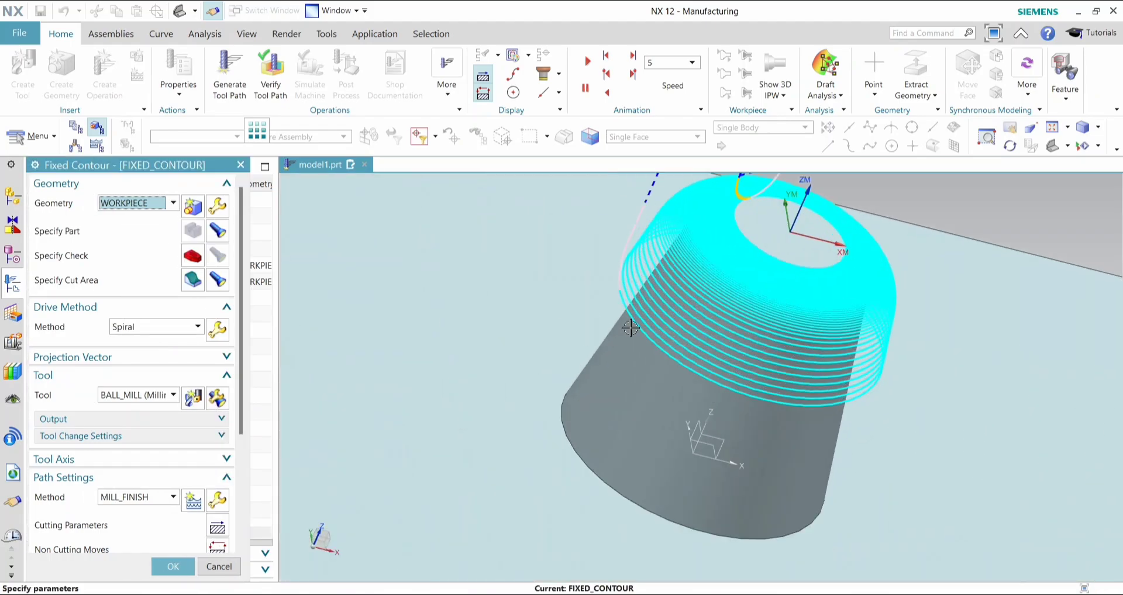
scroll(156, 388, "down", 5)
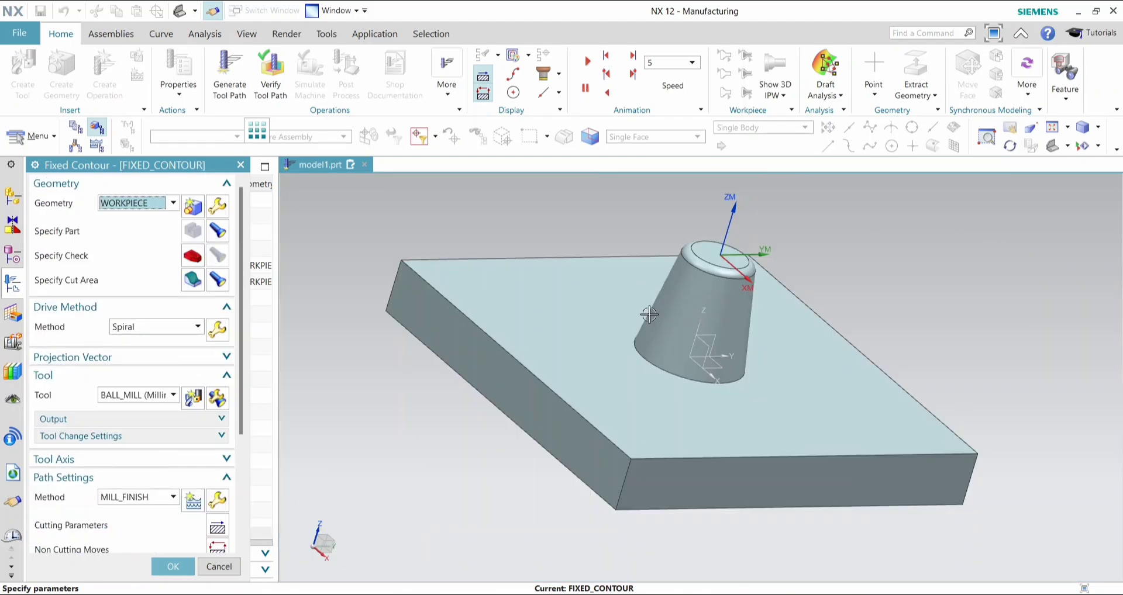
Review the spiral drive method's maximum radius and stepover settings for the fixed contour operation.
left_click(218, 328)
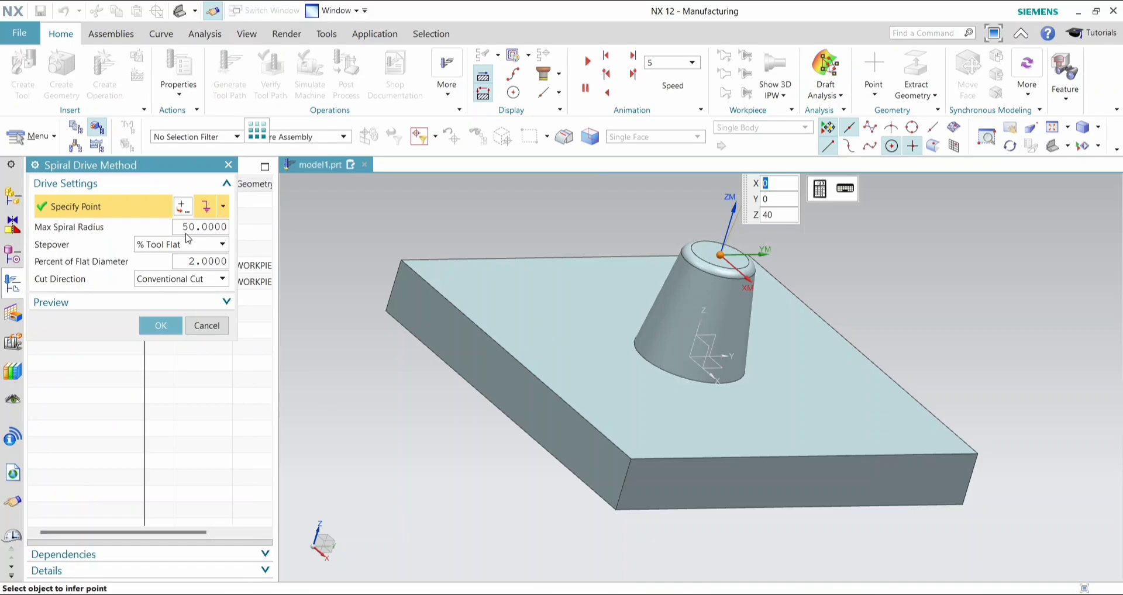
left_click(186, 228)
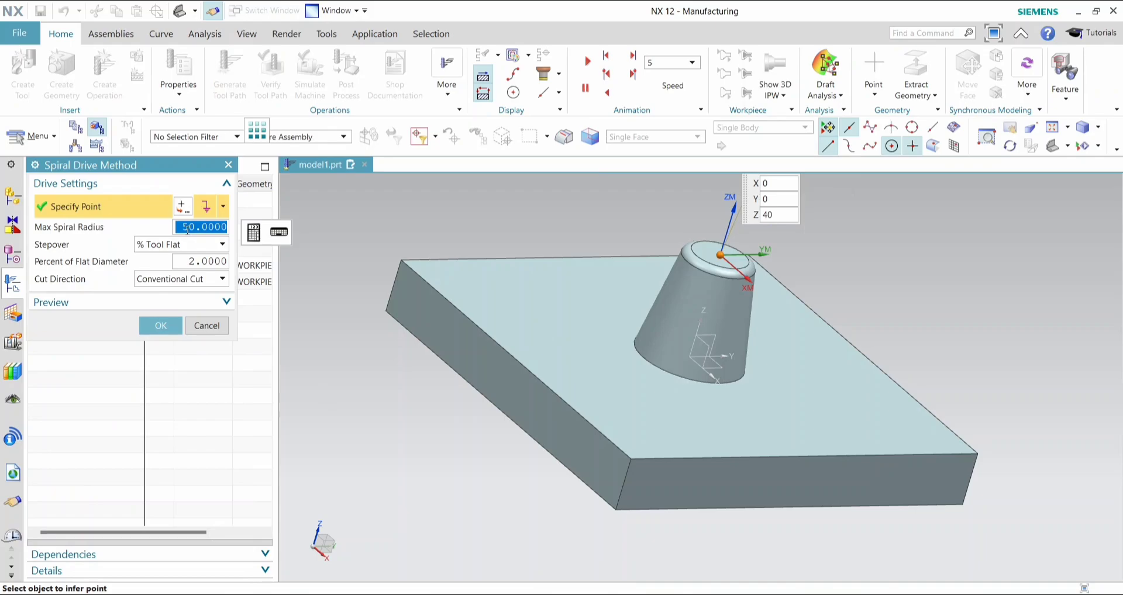
left_click(196, 263)
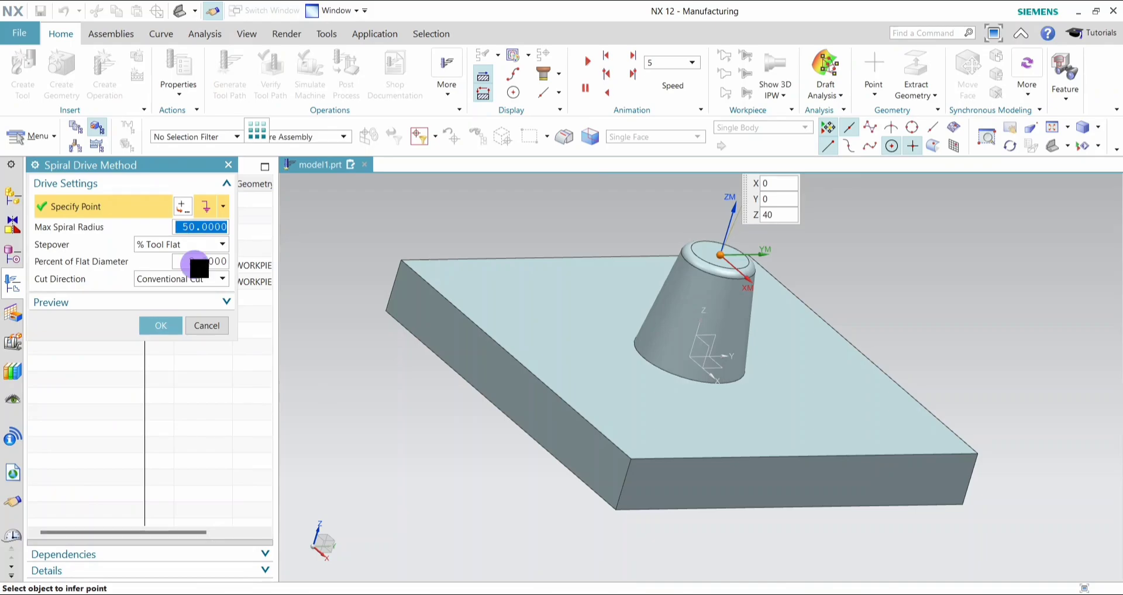
left_click(159, 326)
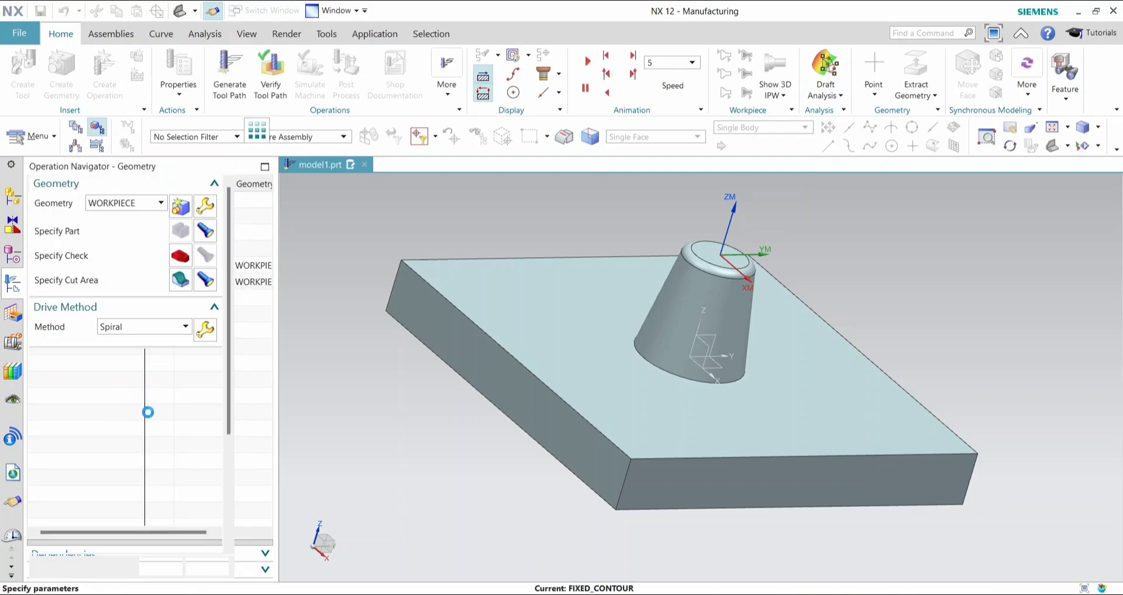
Check the path extension cutting parameters, then regenerate the fixed contour tool path and show it in an isometric view.
scroll(190, 343, "down", 2)
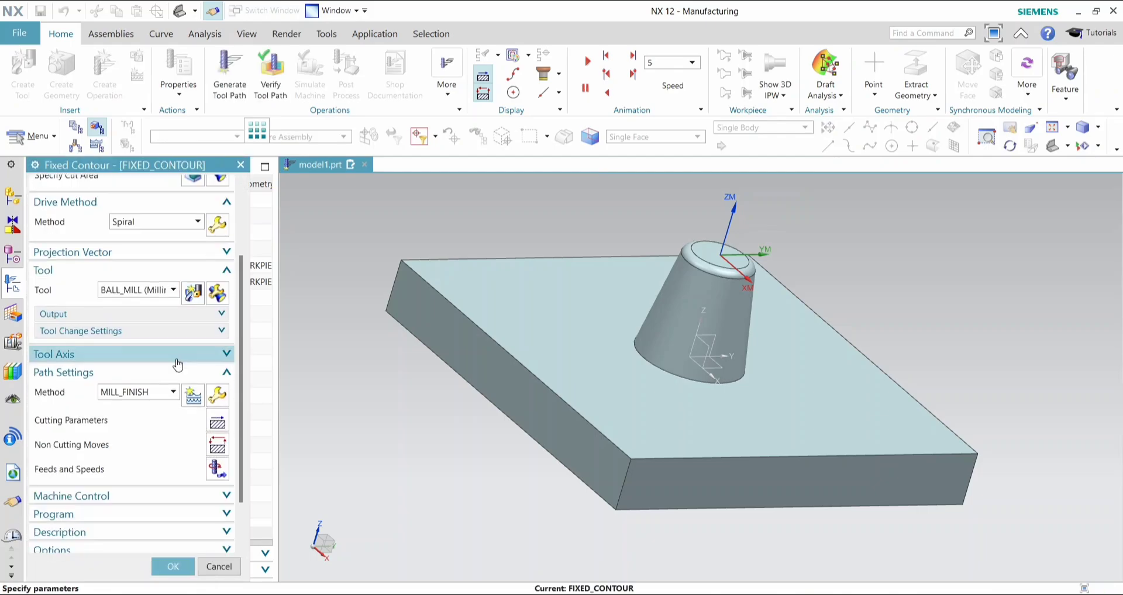
scroll(176, 365, "down", 2)
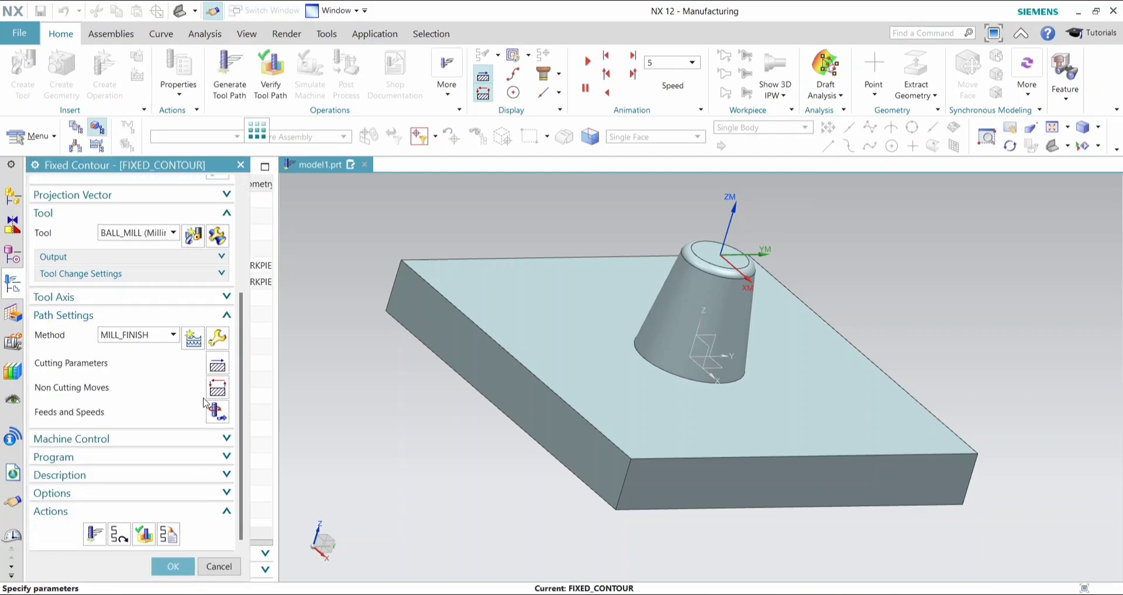
left_click(217, 365)
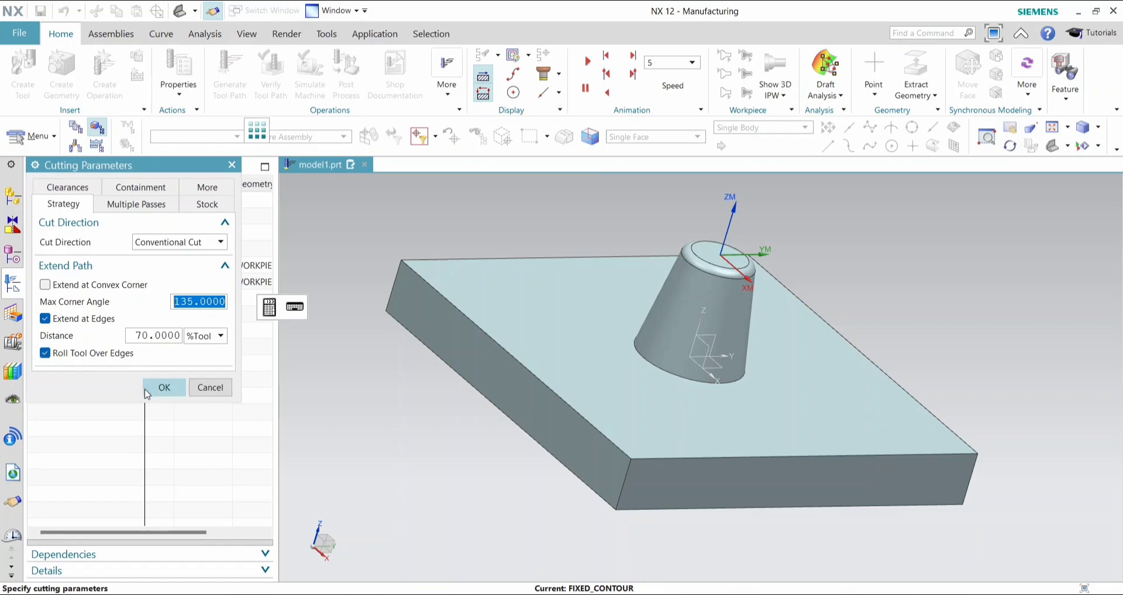
left_click(163, 387)
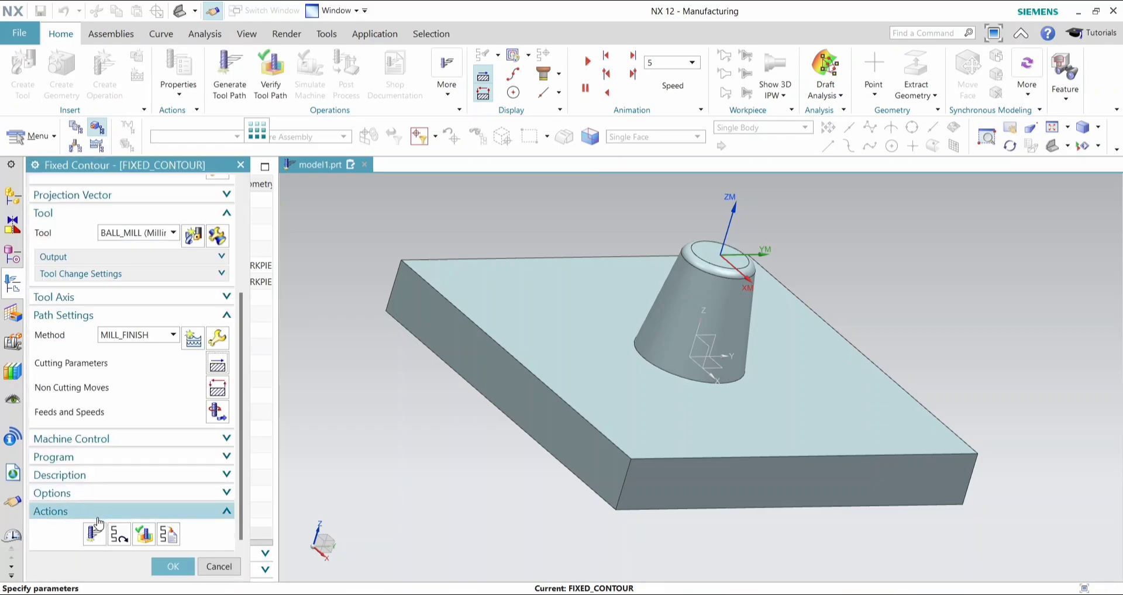
left_click(94, 533)
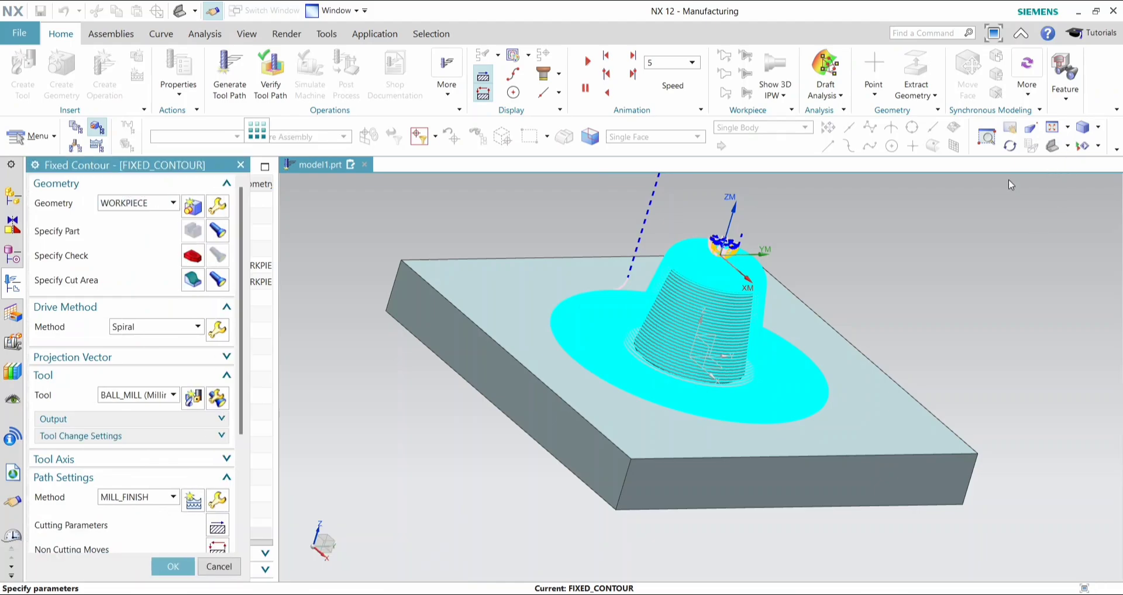
left_click(1056, 145)
Verify the fixed contour tool path in 3D Dynamic visualization, playing the material removal at animation speed 7.
scroll(138, 544, "down", 3)
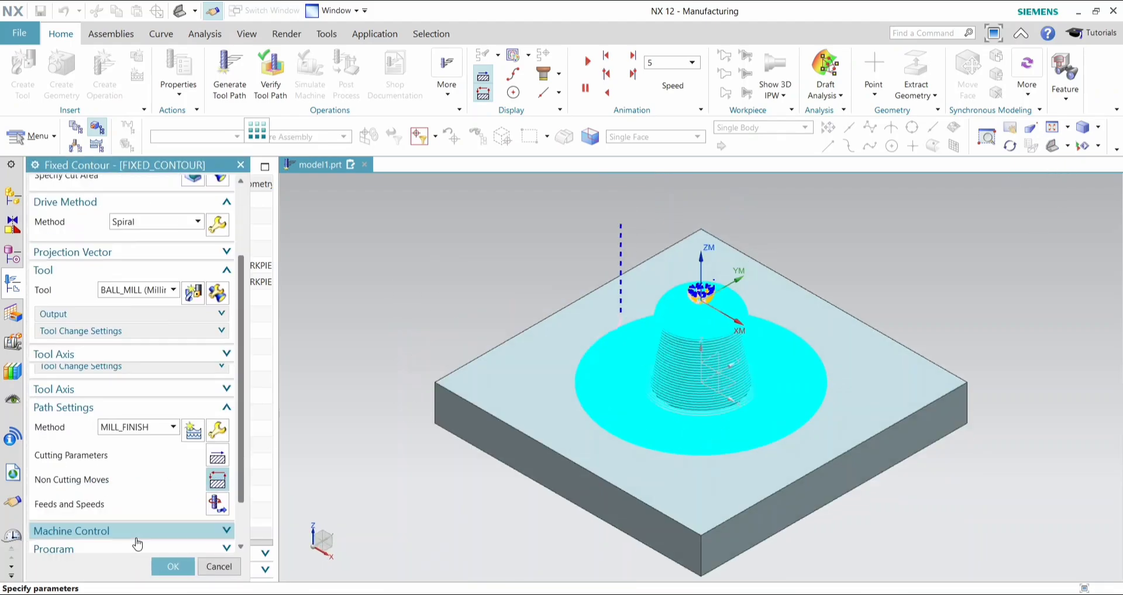
scroll(137, 545, "down", 3)
left_click(169, 566)
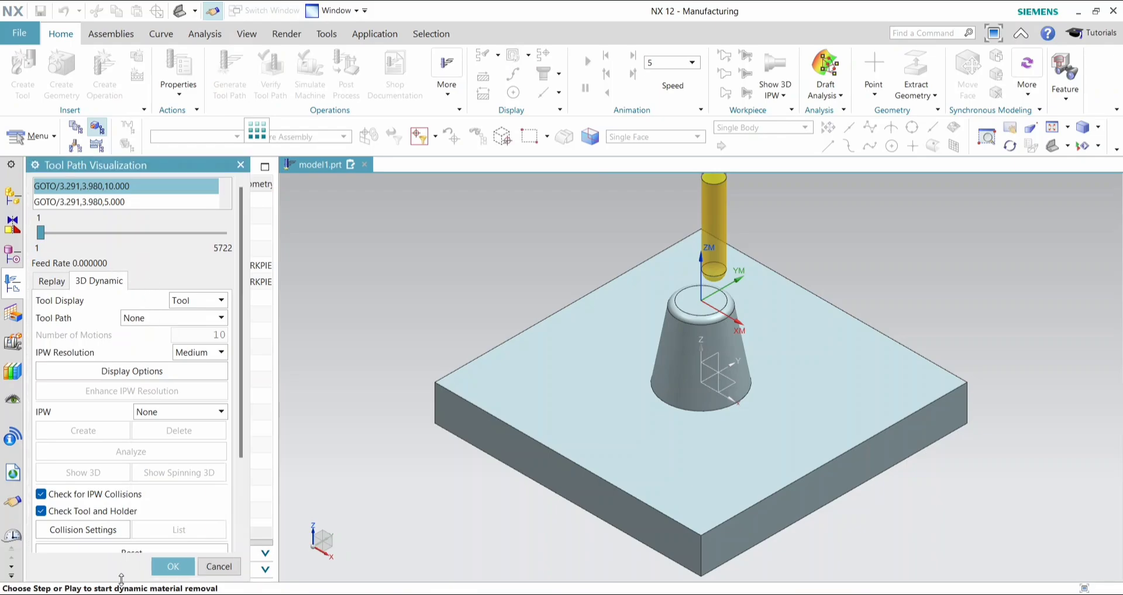
scroll(123, 526, "down", 3)
left_click(159, 518)
left_click(160, 518)
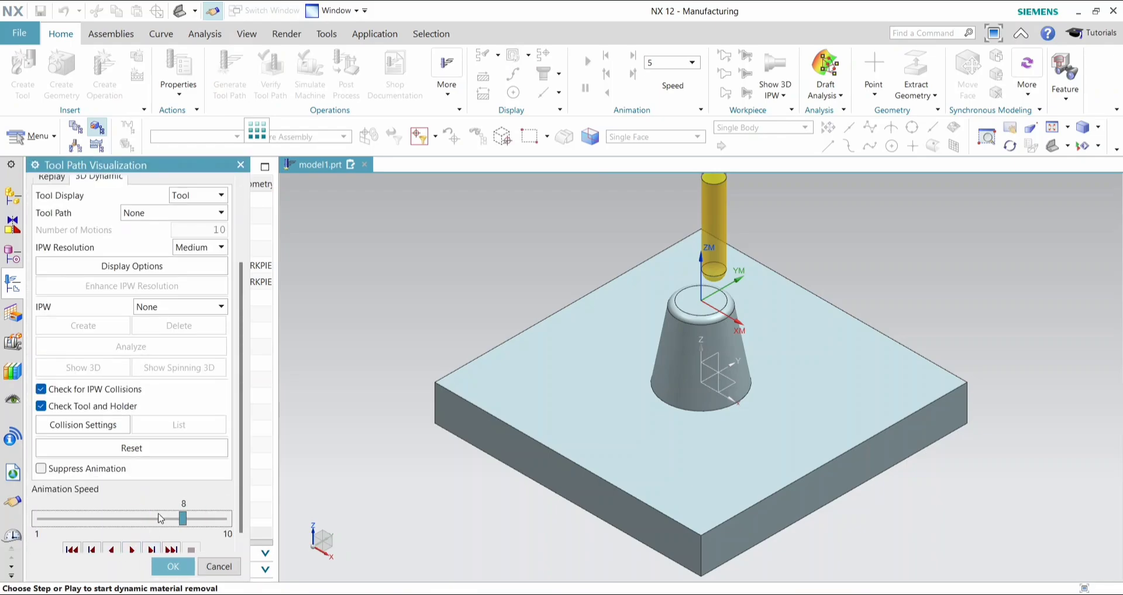
left_click(161, 518)
left_click(131, 549)
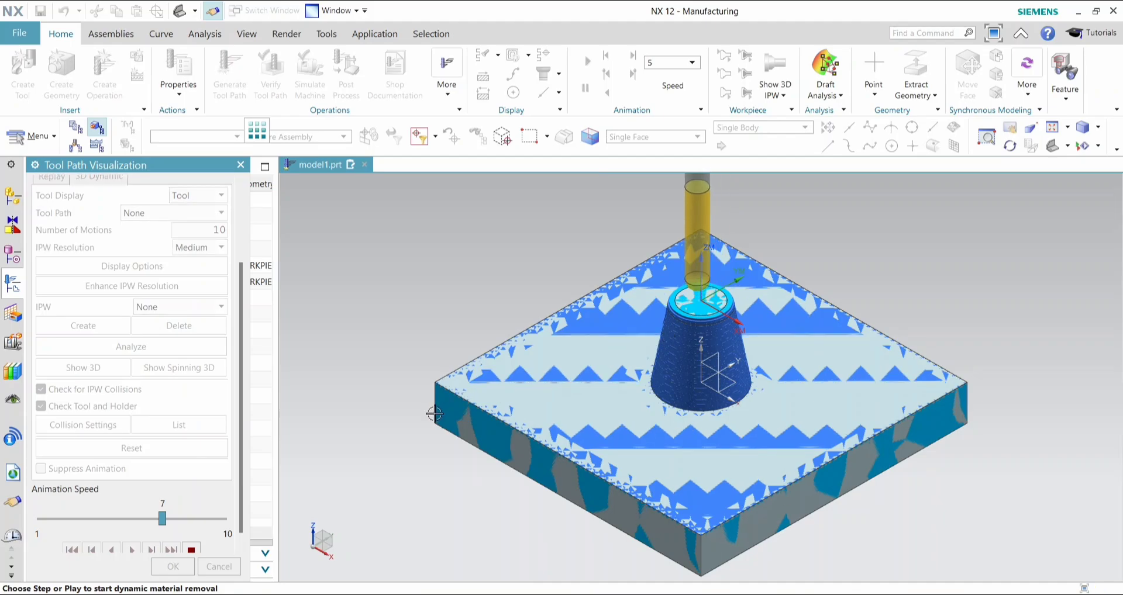
Raise the animation speed to 9 and examine the ball mill's finishing passes down the boss.
left_click_drag(162, 518, 201, 518)
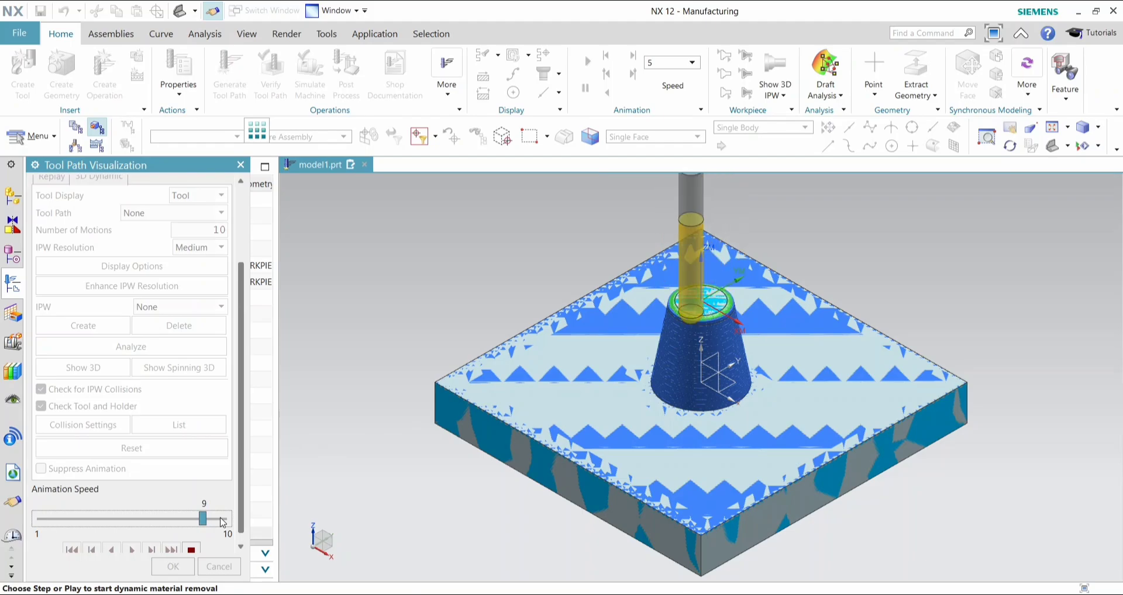
scroll(737, 362, "up", 2)
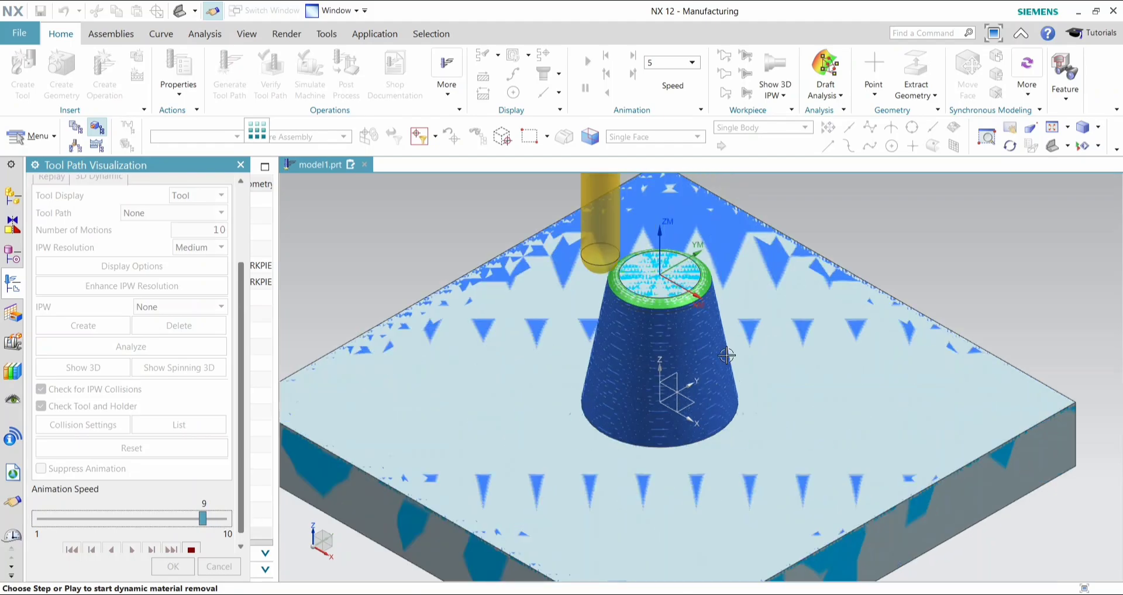
scroll(676, 302, "up", 2)
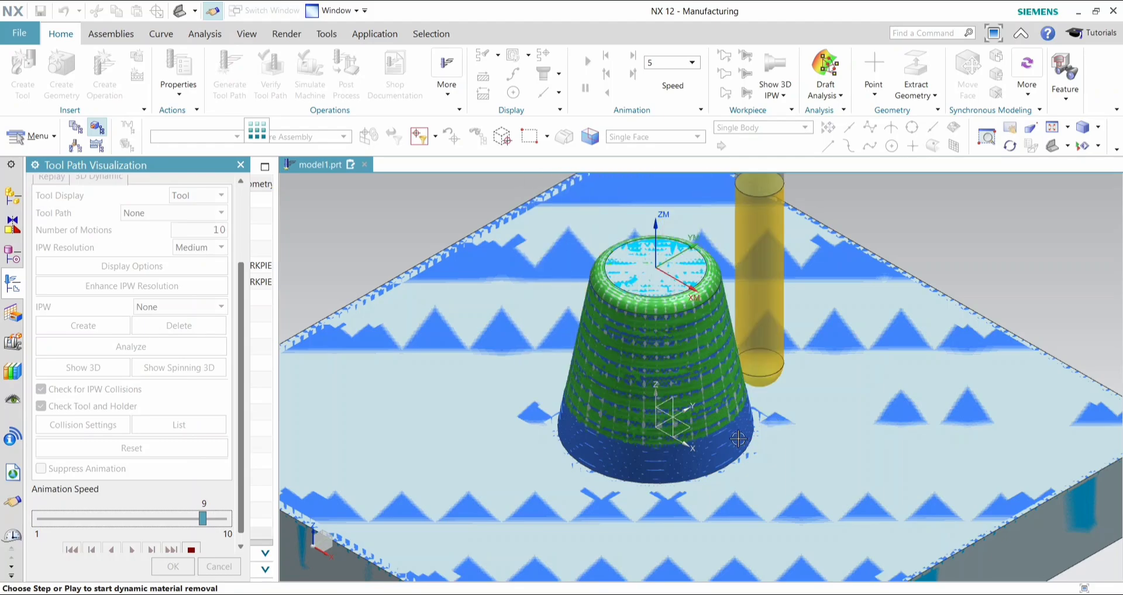
scroll(738, 439, "up", 2)
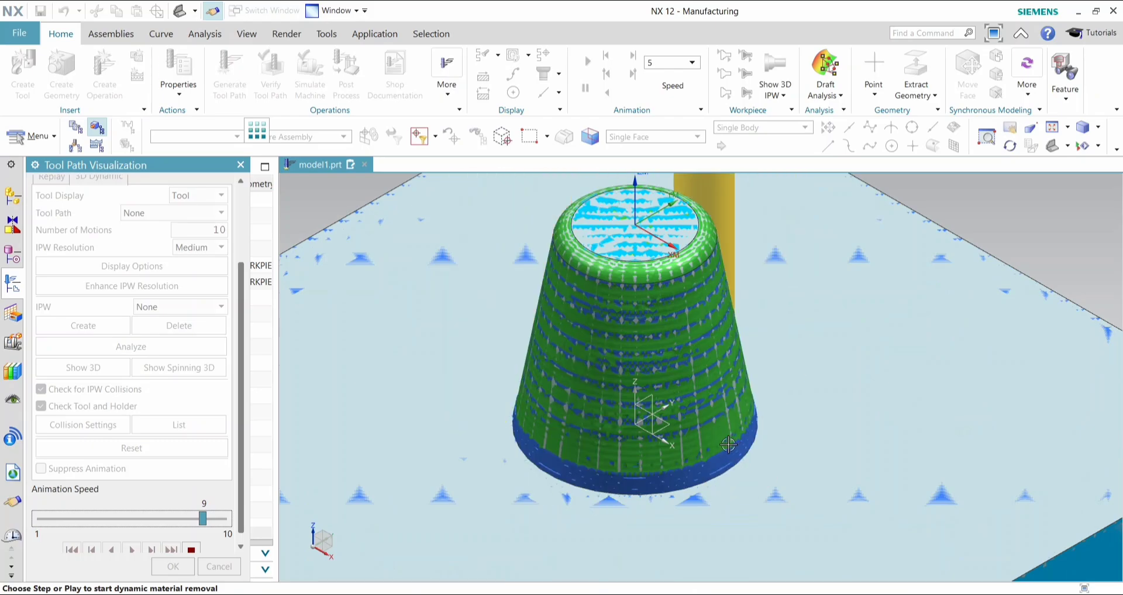
scroll(728, 445, "down", 4)
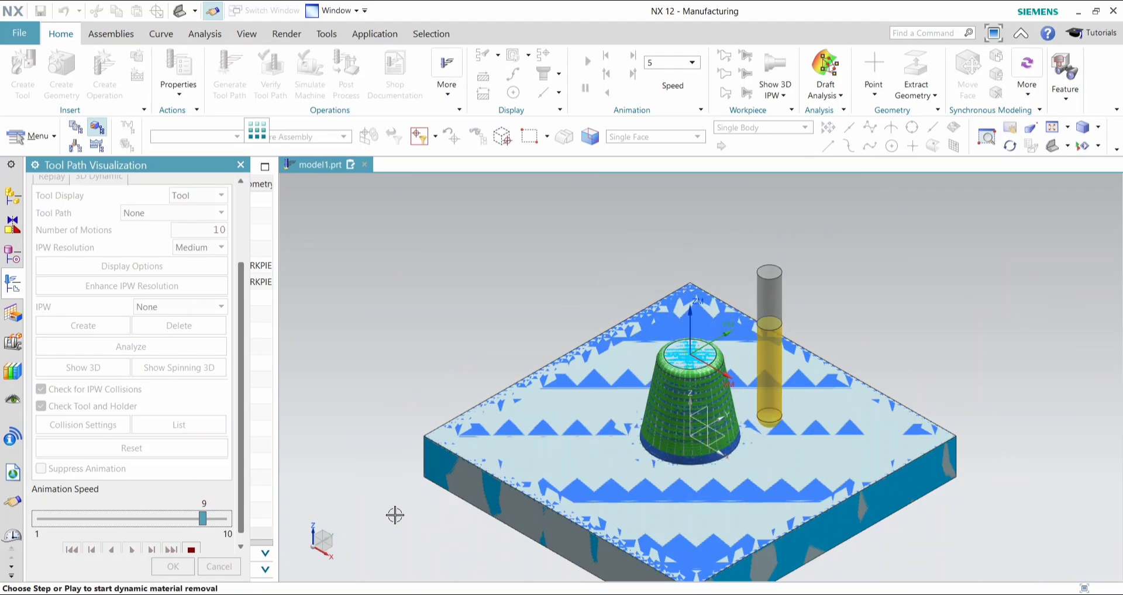
scroll(179, 553, "down", 1)
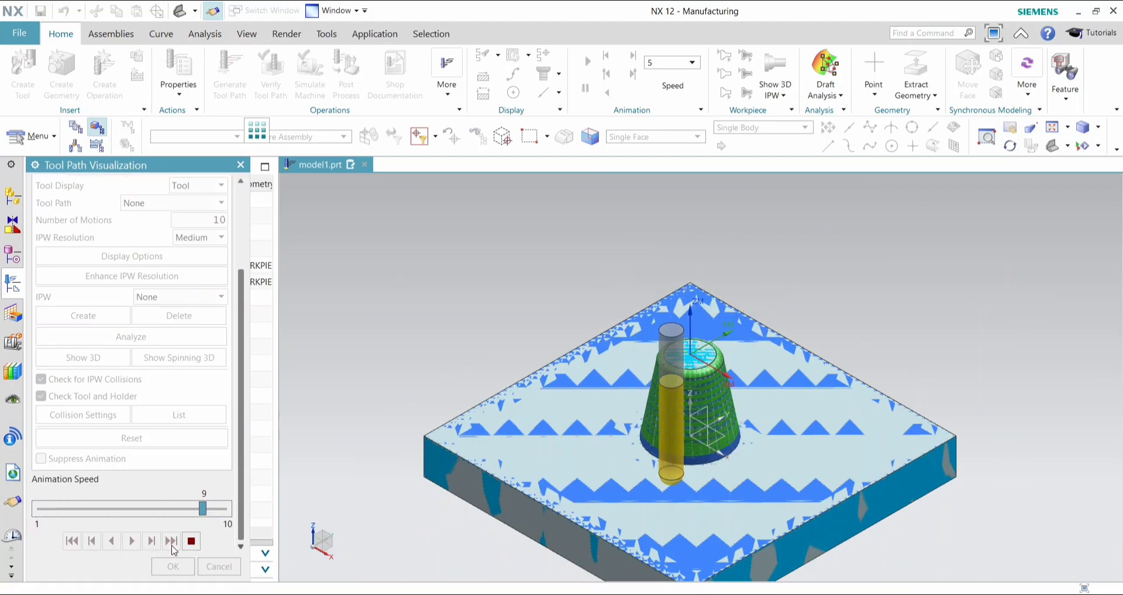
Stop the material removal simulation and accept the fixed contour operation.
left_click(171, 542)
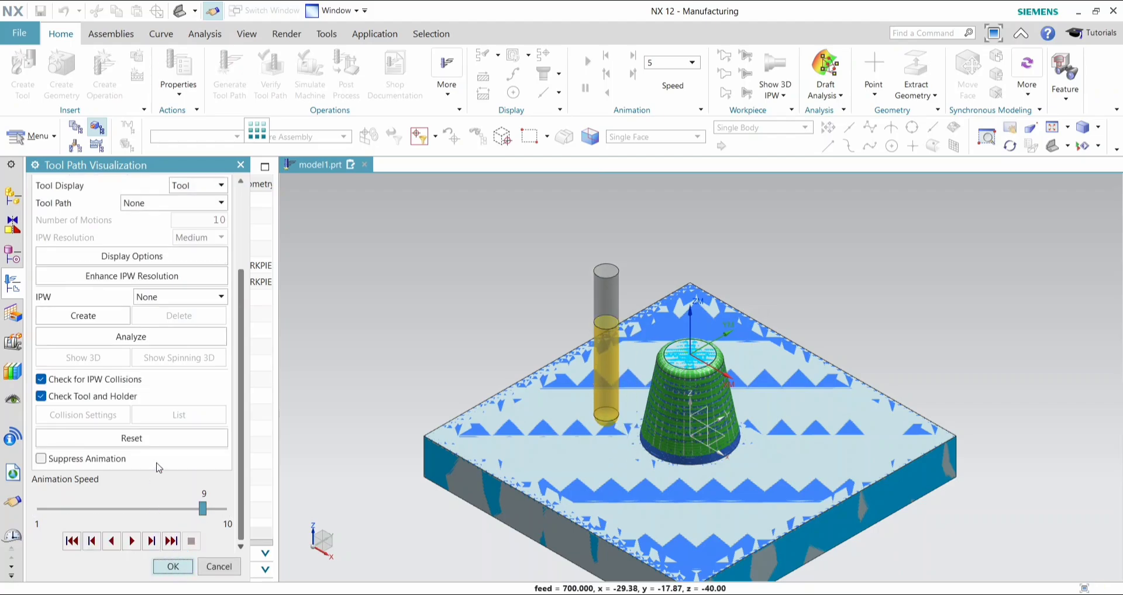
left_click(173, 566)
left_click(173, 566)
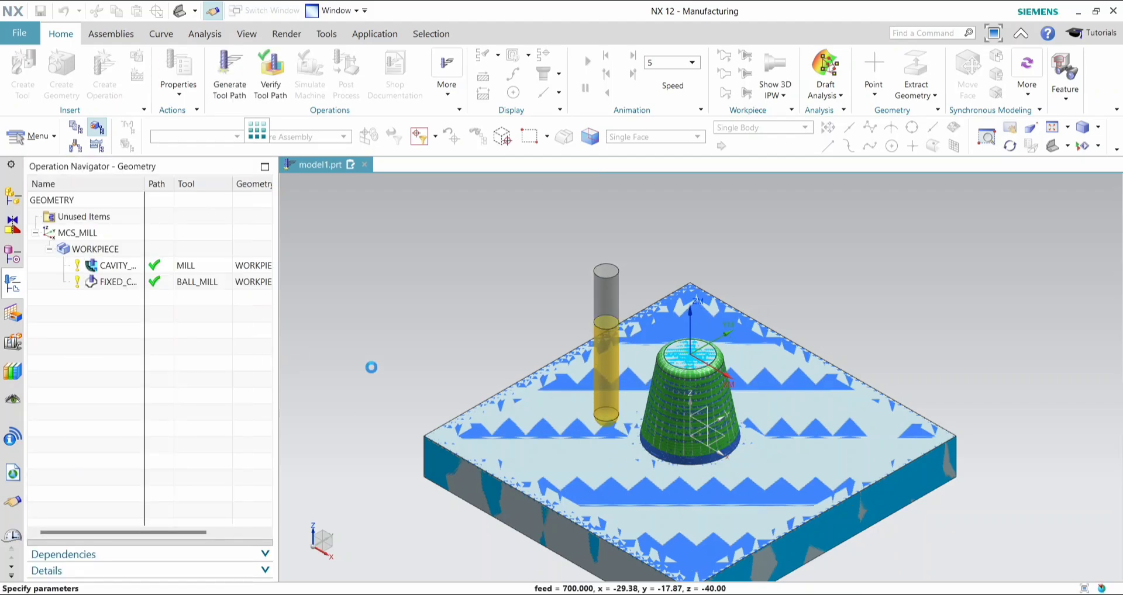
Collapse the navigator's details section and reopen the fixed contour operation for editing.
left_click(188, 282)
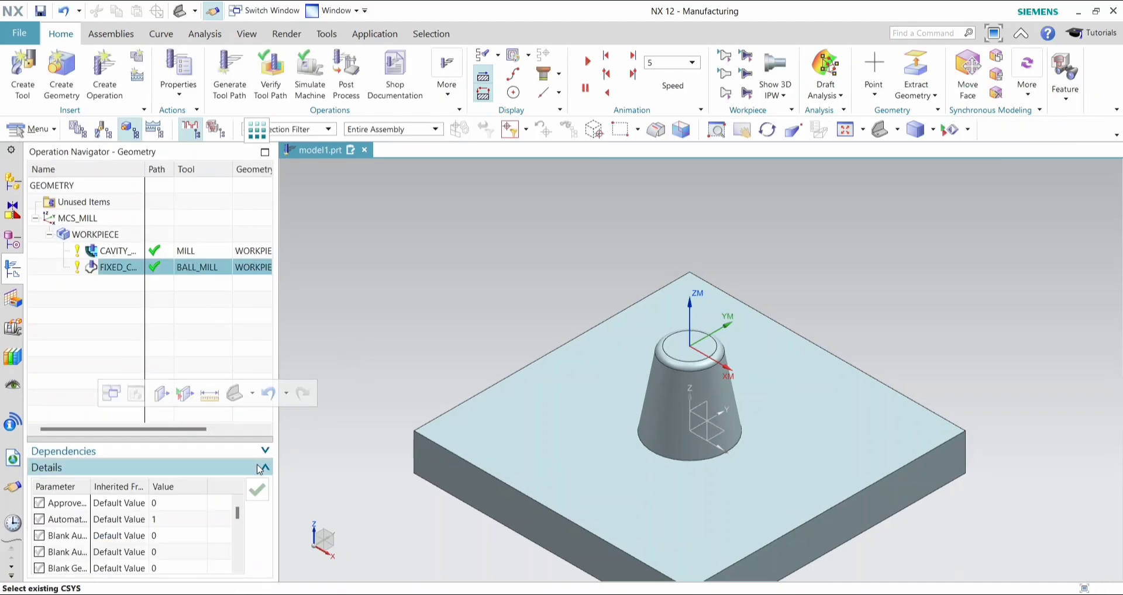
left_click(264, 467)
left_click(196, 269)
double_click(196, 268)
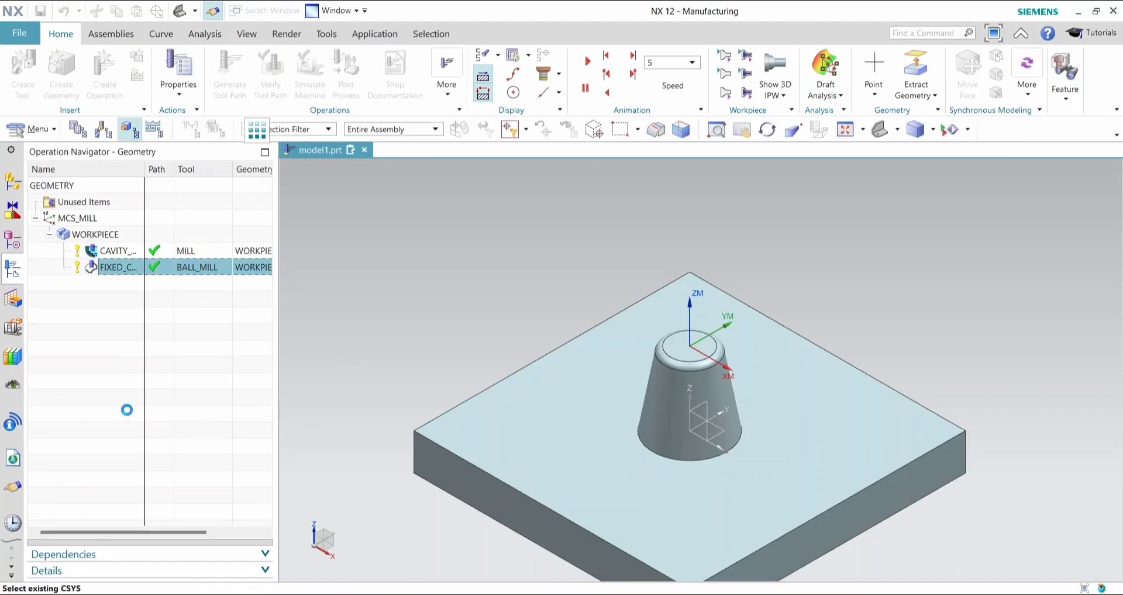
scroll(103, 545, "down", 5)
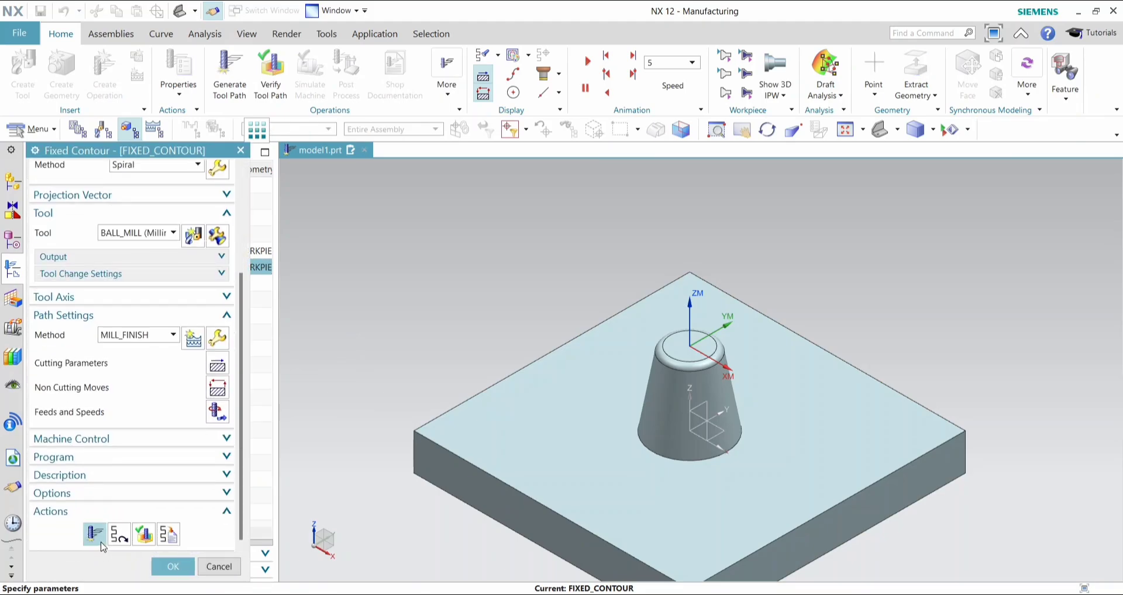
left_click(101, 544)
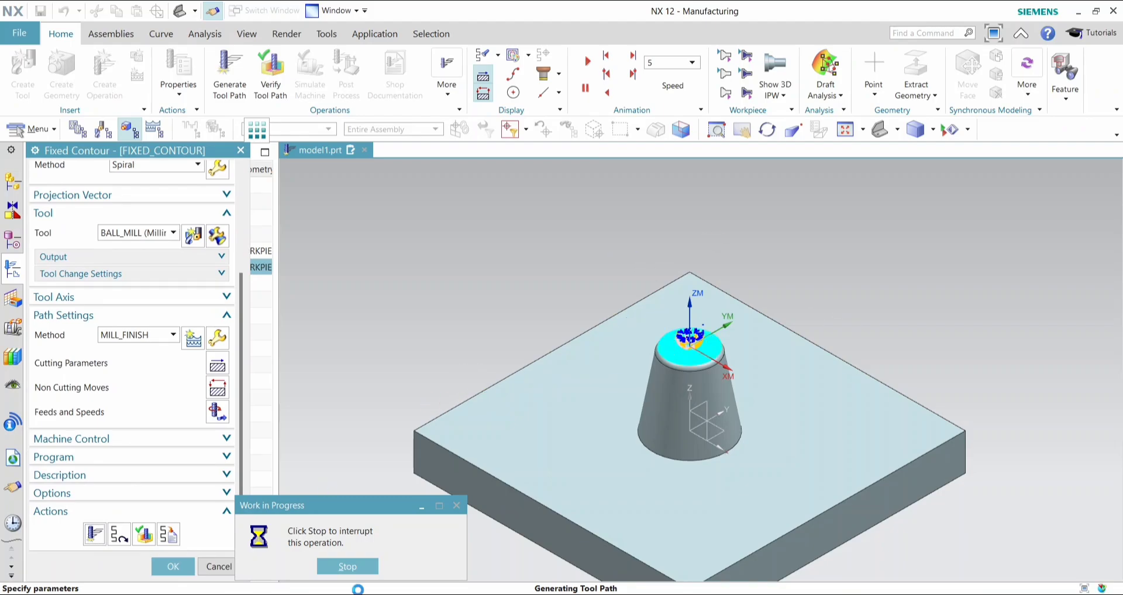
left_click(354, 567)
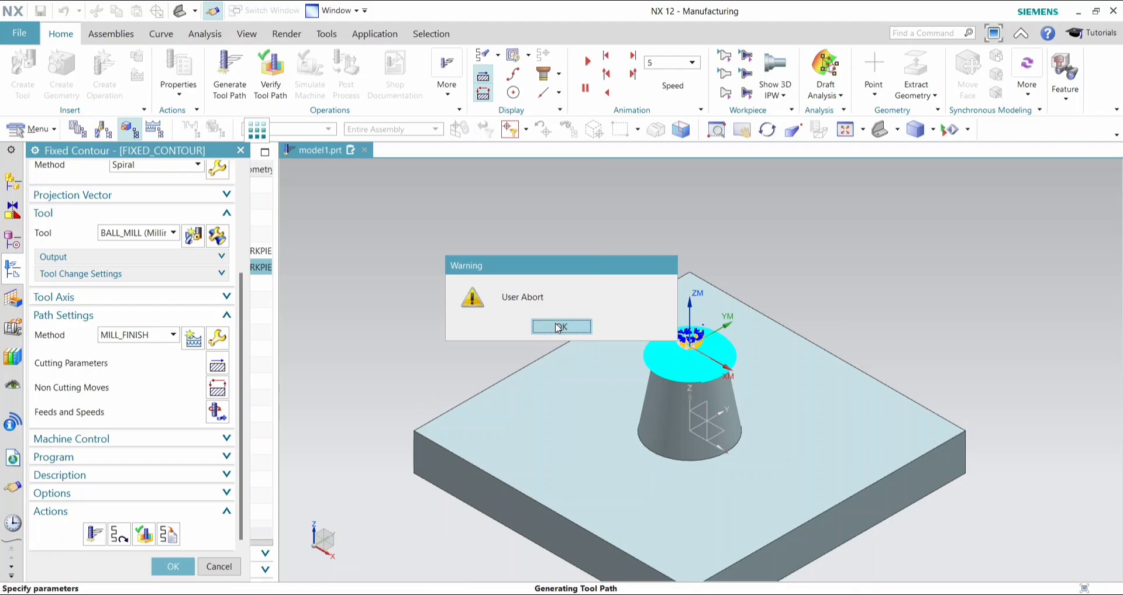
left_click(545, 326)
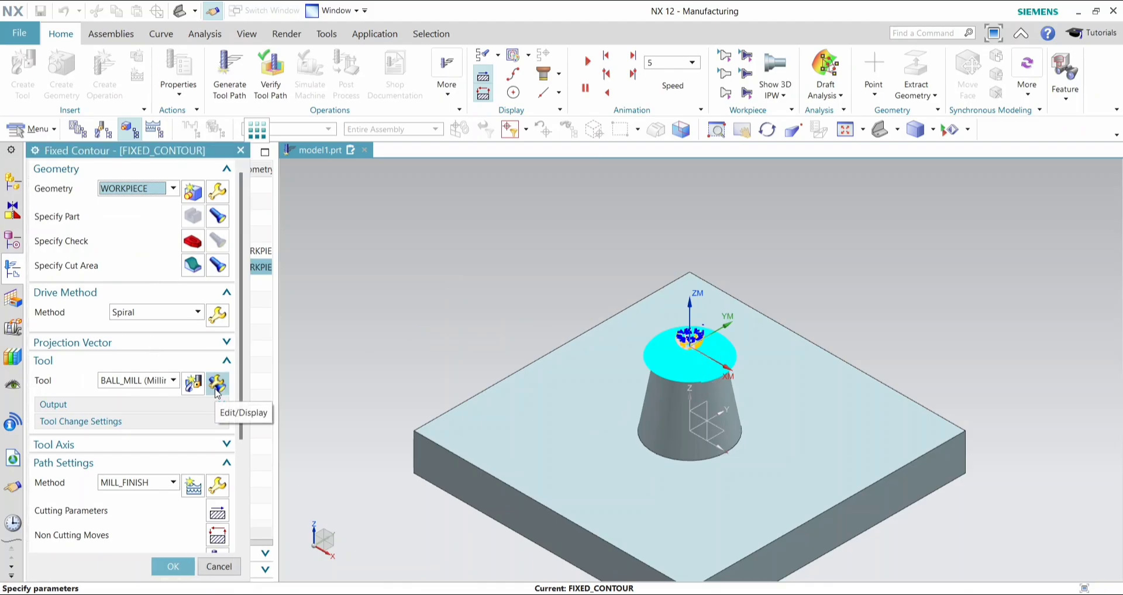
Set the spiral drive stepover to 10 percent of the tool's flat diameter.
left_click(217, 314)
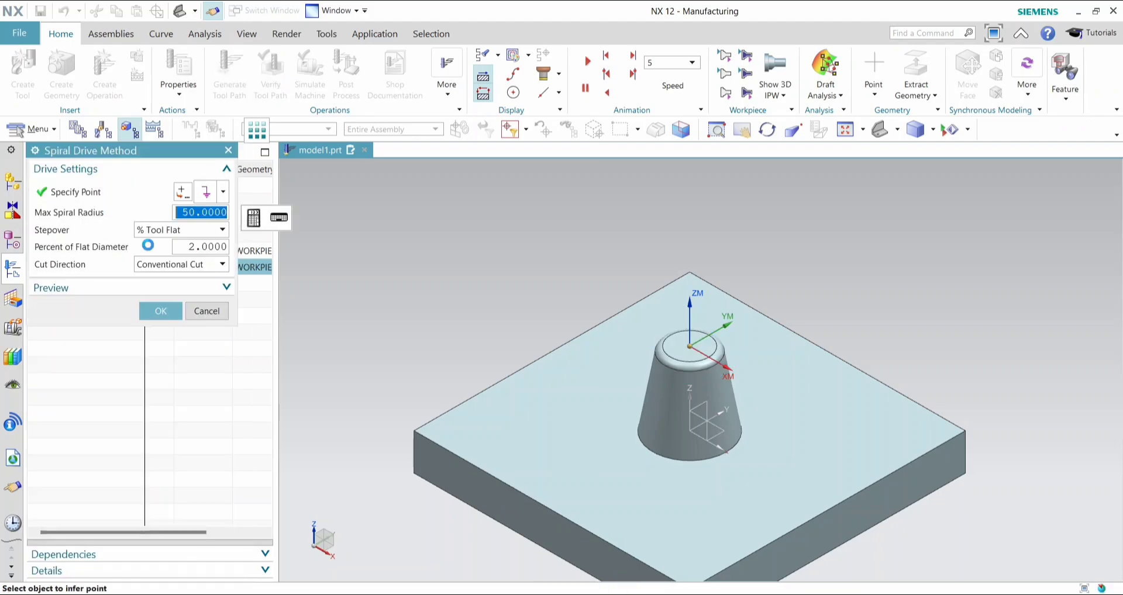
double_click(200, 247)
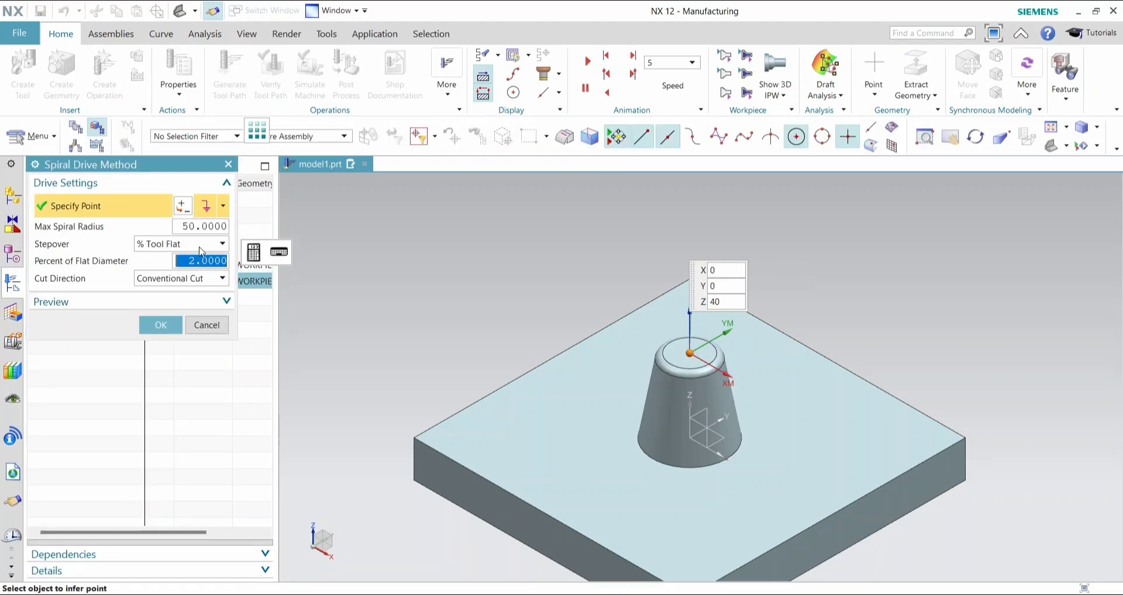
type("10")
left_click(153, 324)
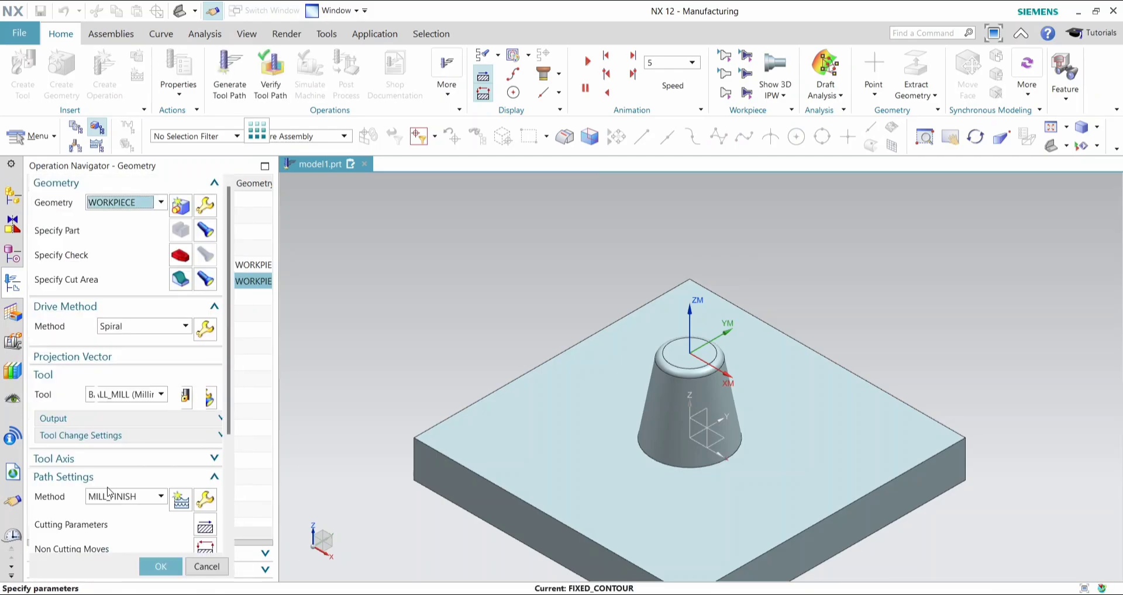
Generate the fixed contour tool path, review the spiral drive settings and accept them.
scroll(97, 526, "down", 3)
left_click(95, 534)
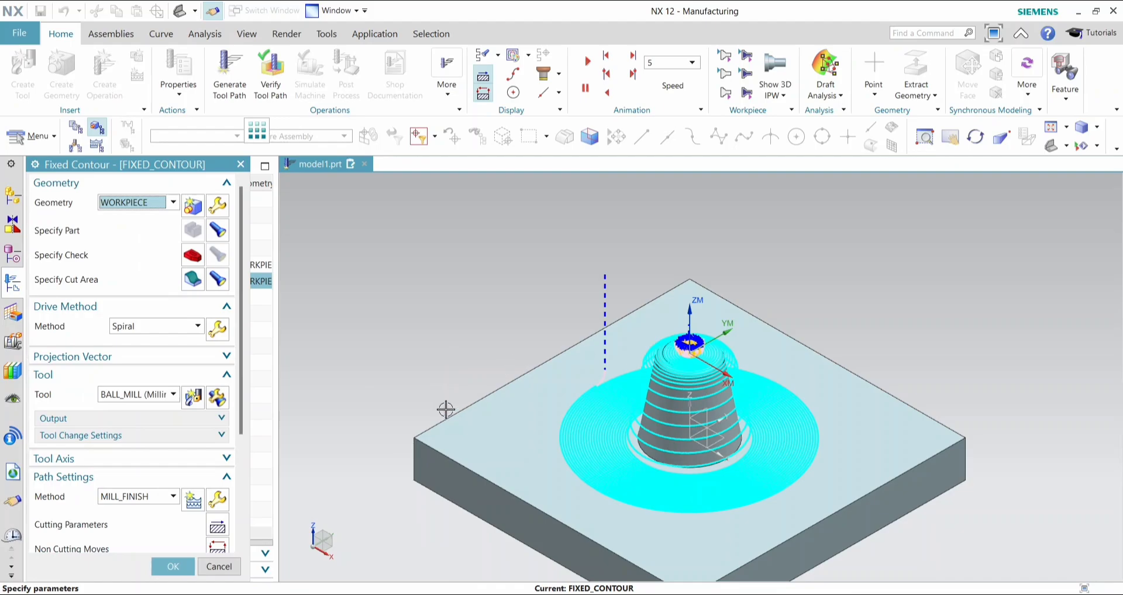
left_click(217, 329)
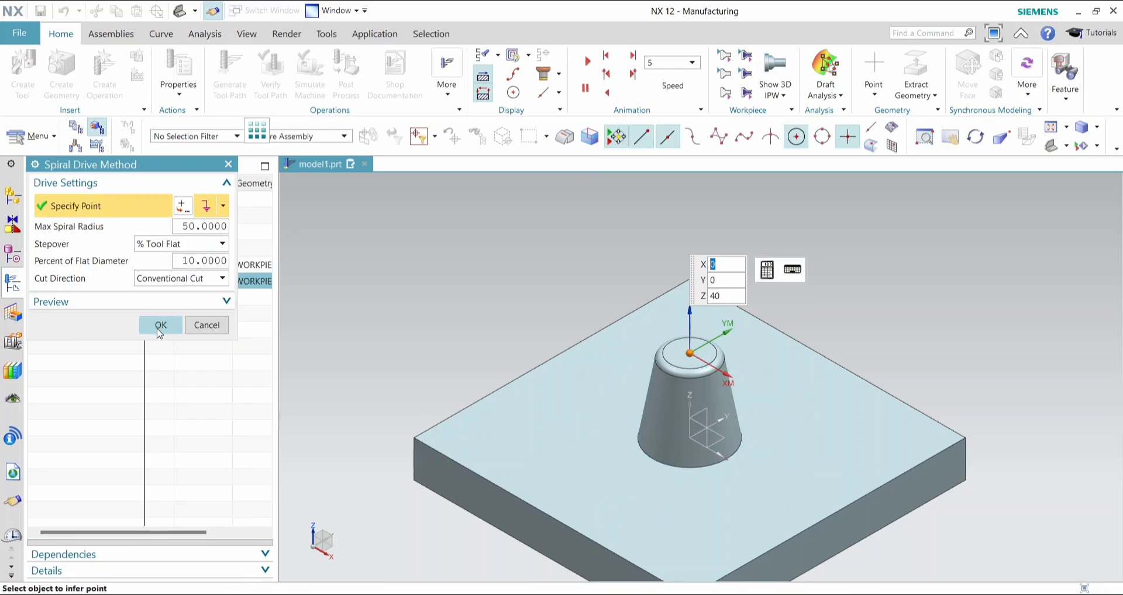
left_click(160, 326)
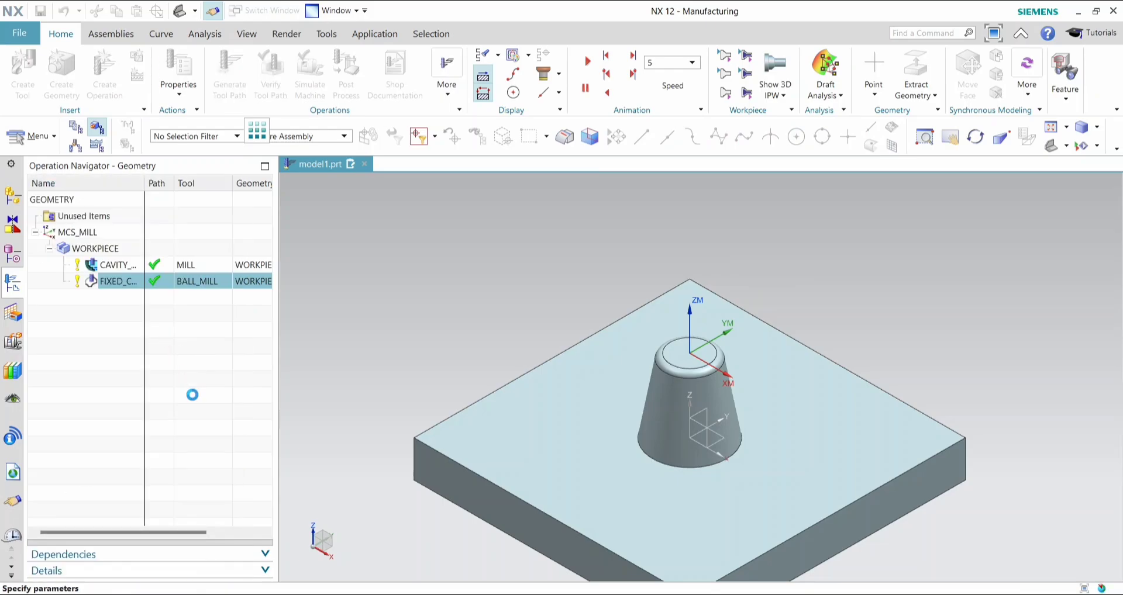
Review the Extend Path and Roll Tool Over Edges options in the cutting parameters, accept them, and regenerate the fixed contour tool path.
scroll(175, 398, "down", 3)
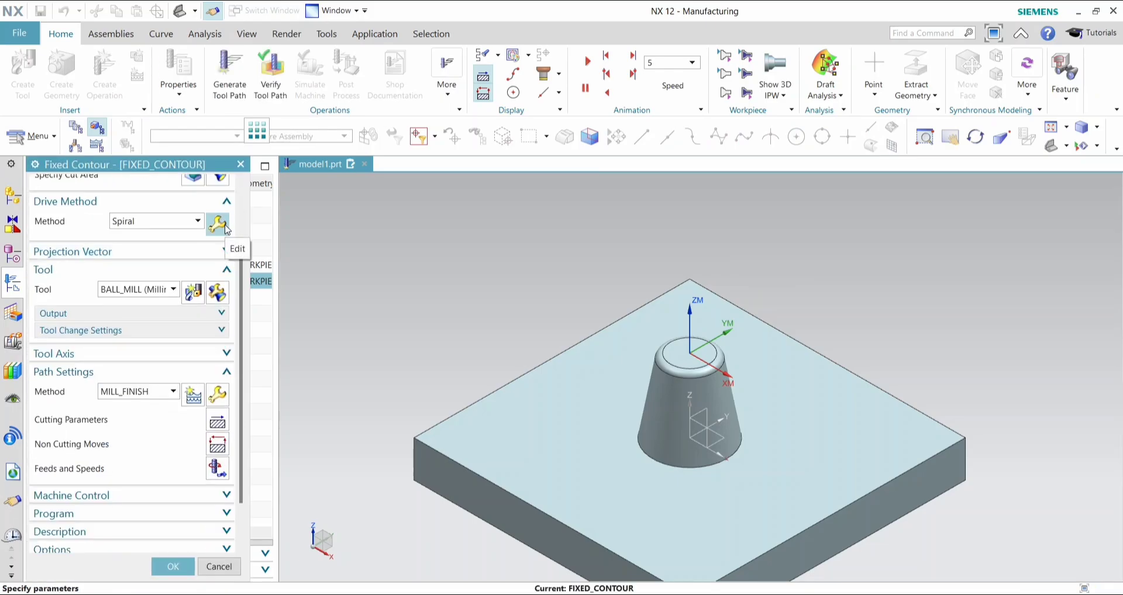
left_click(215, 423)
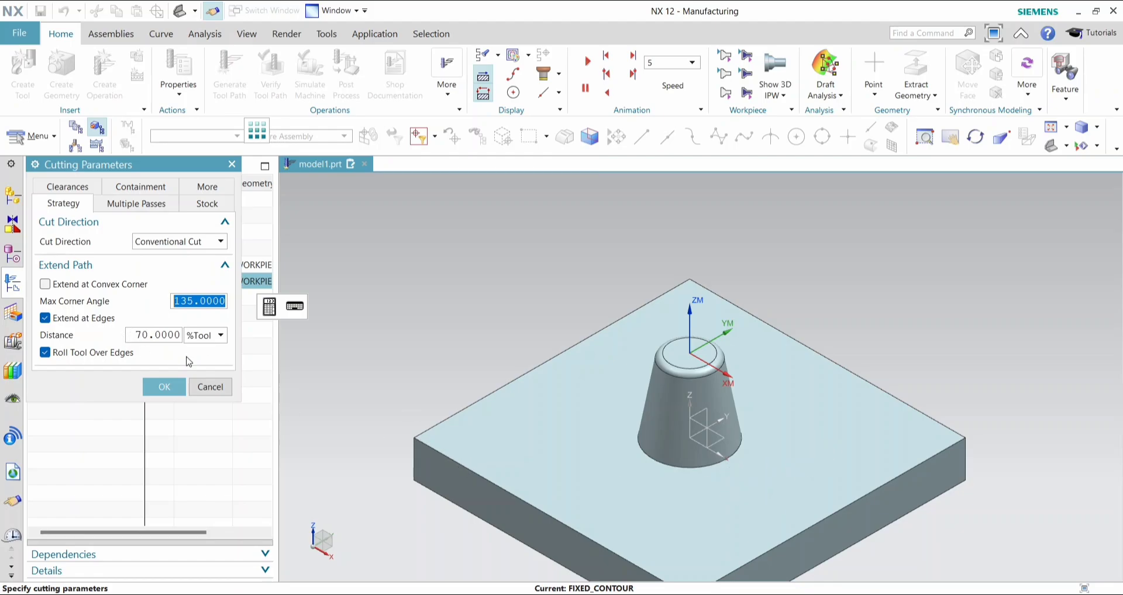
mouse_move(57, 359)
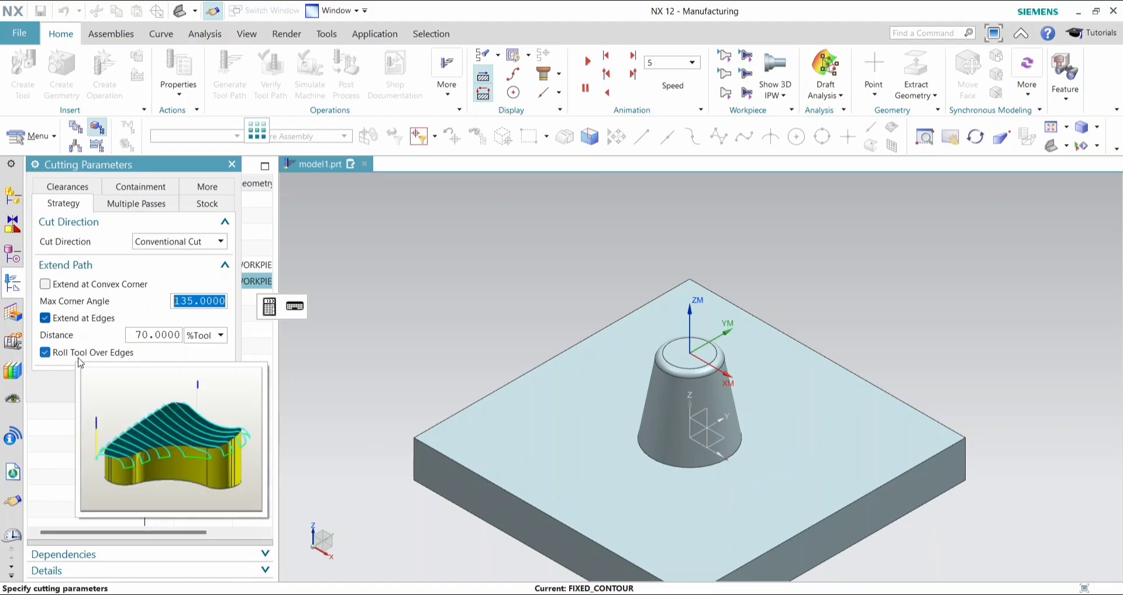
left_click(164, 385)
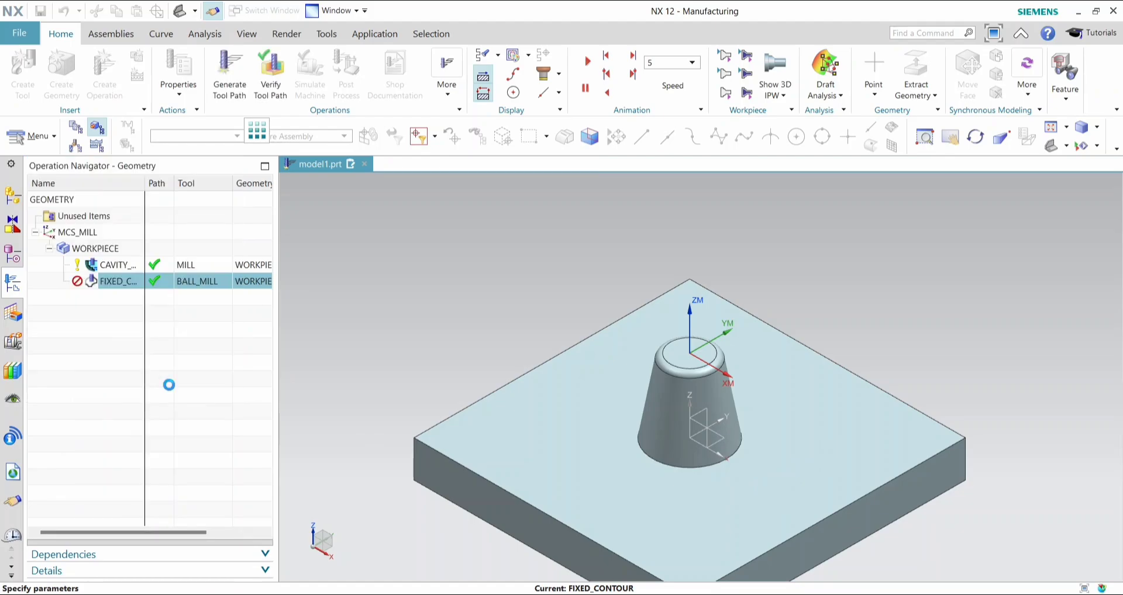
left_click(94, 533)
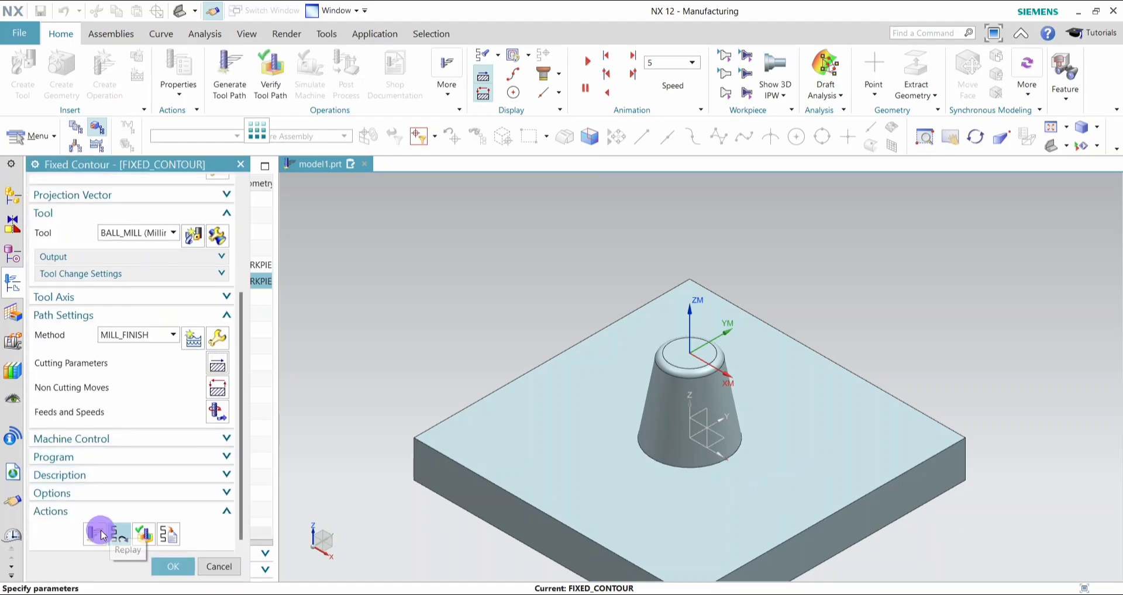